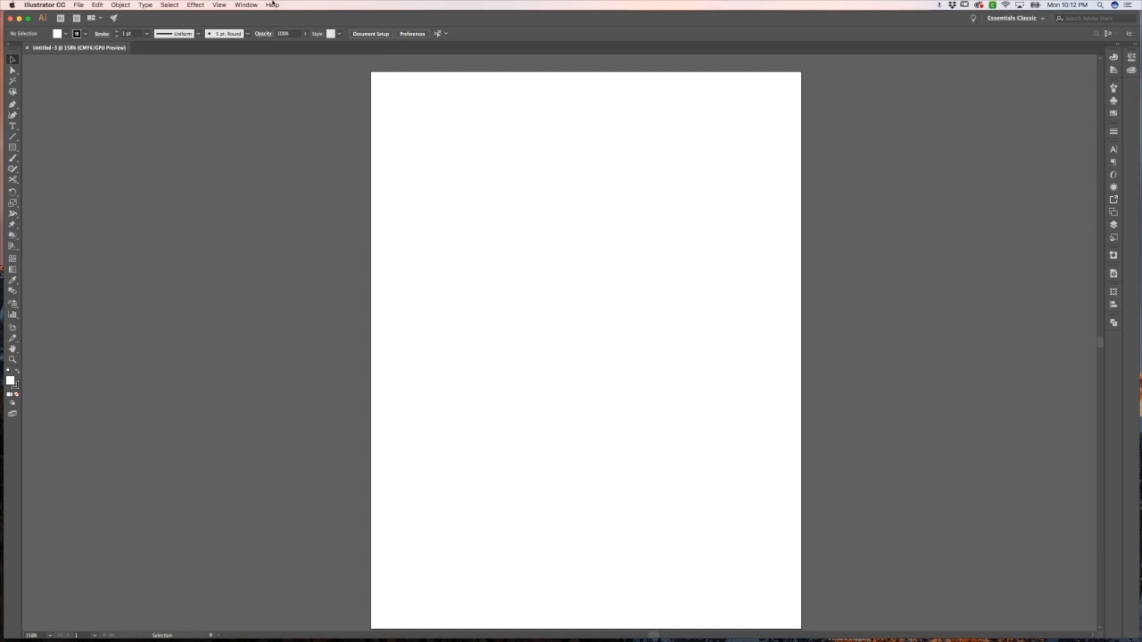
# Open the Stroke panel and the Info panel
pyautogui.click(245, 5)
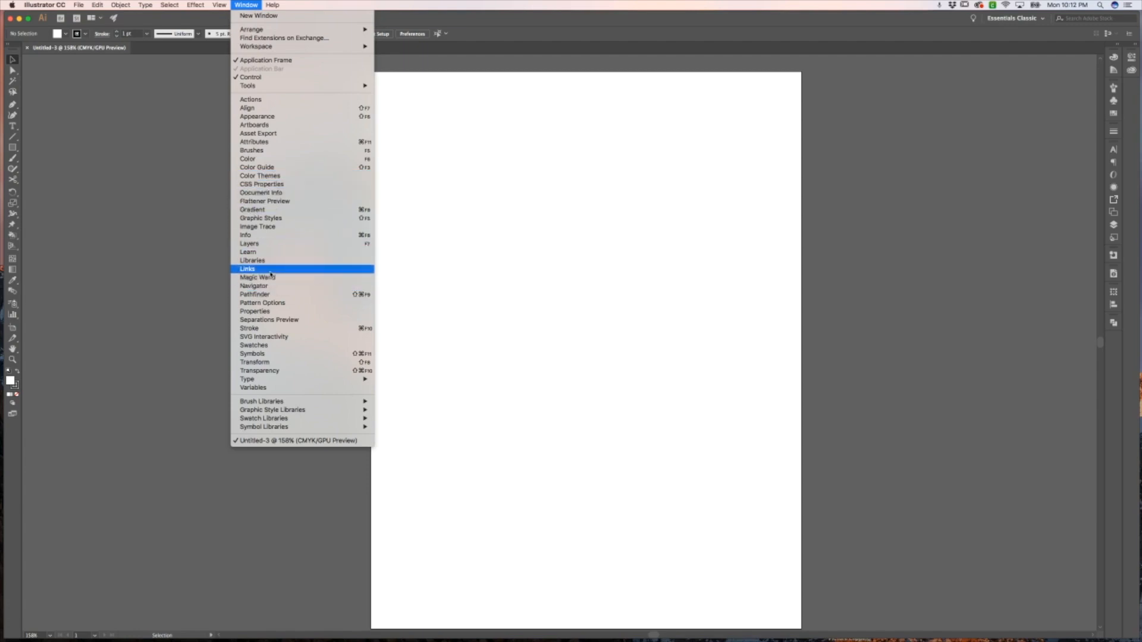
pyautogui.click(270, 329)
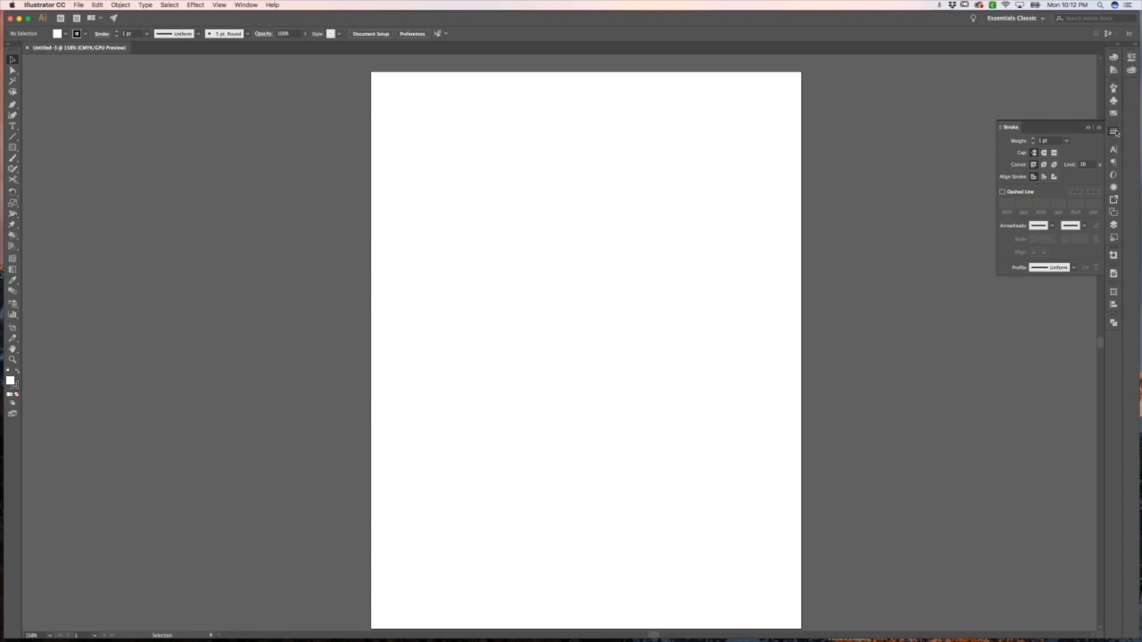
pyautogui.click(246, 5)
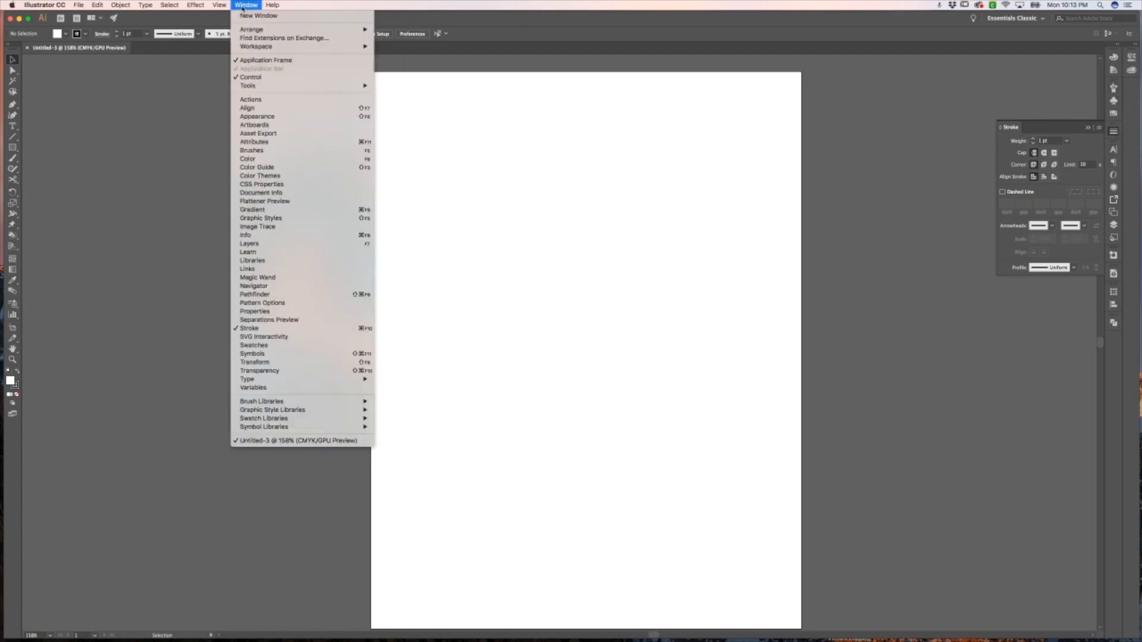
pyautogui.click(276, 236)
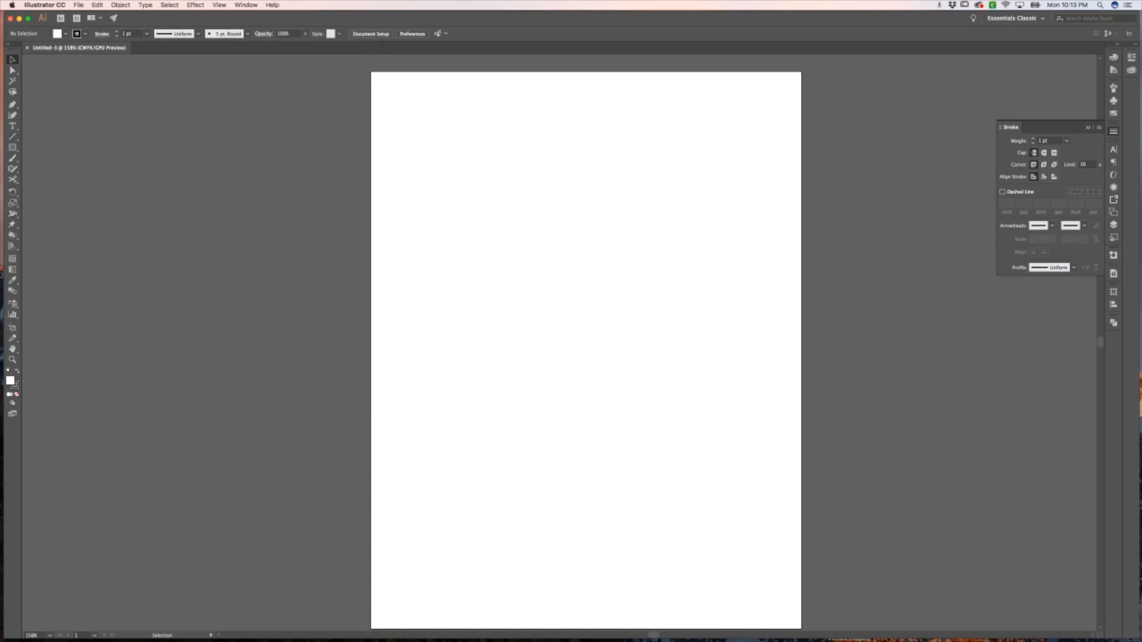
# Dock the floating Navigator and Info panel group into the side panel dock
pyautogui.moveTo(890, 240); pyautogui.dragTo(843, 138)
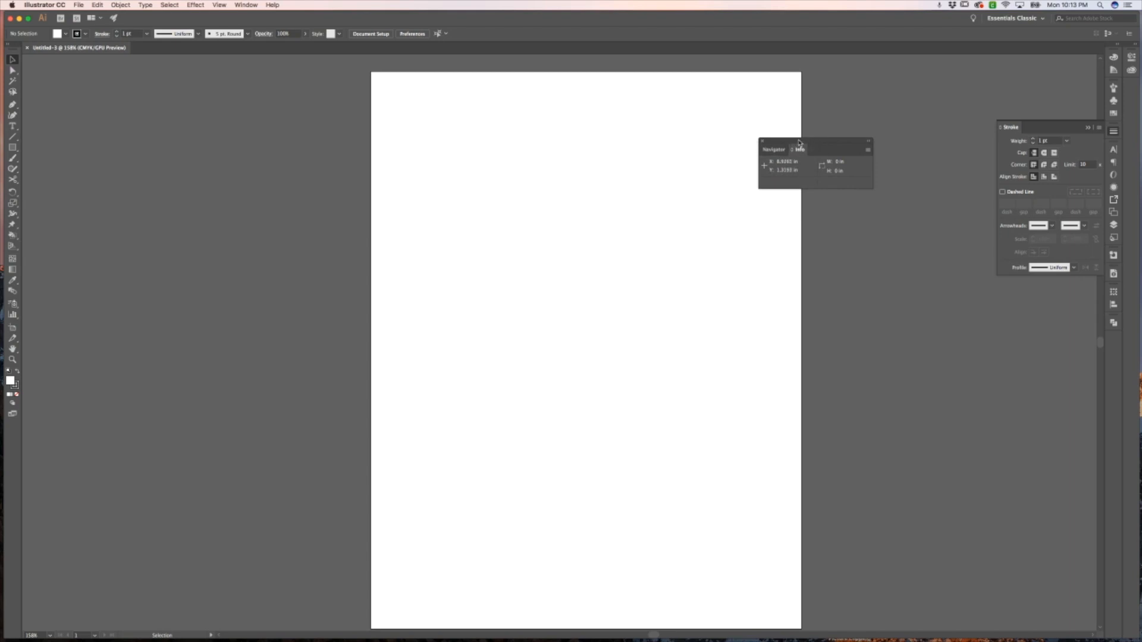
pyautogui.moveTo(799, 143); pyautogui.dragTo(1117, 348)
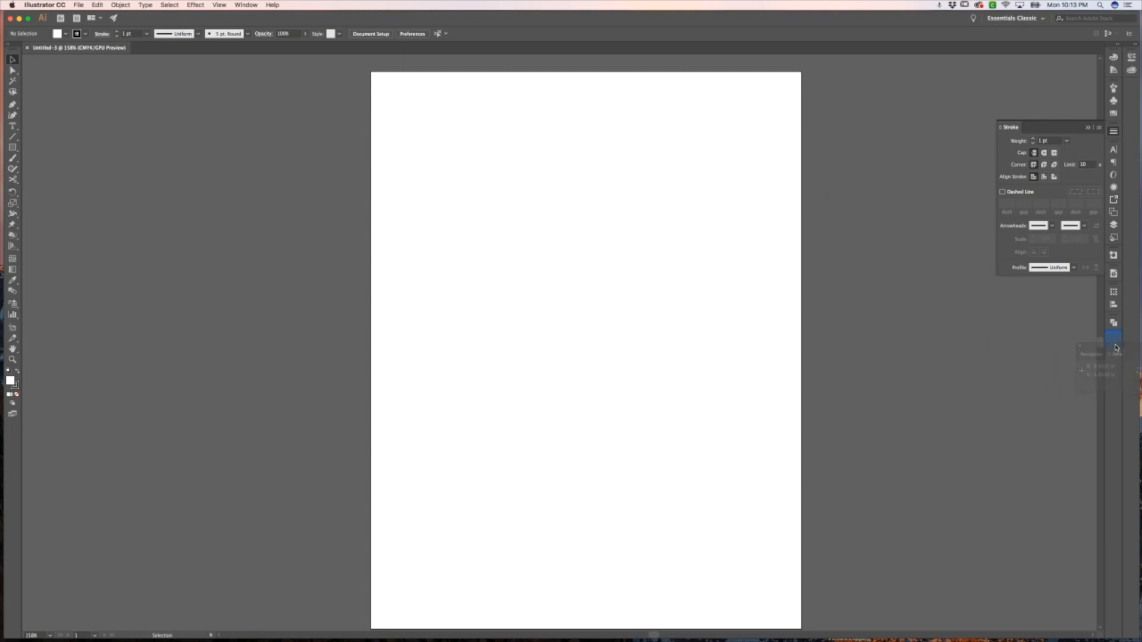
pyautogui.moveTo(1115, 347); pyautogui.dragTo(1115, 348)
pyautogui.click(1115, 354)
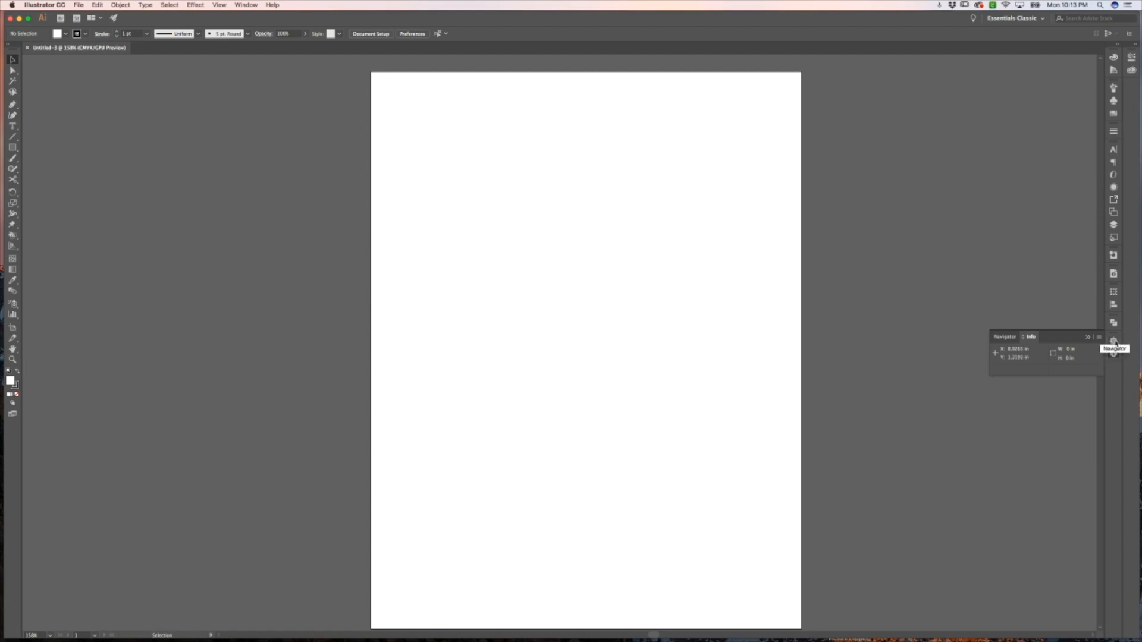
# Expand and collapse the docked Navigator, Info and Character panels to inspect them
pyautogui.click(1115, 342)
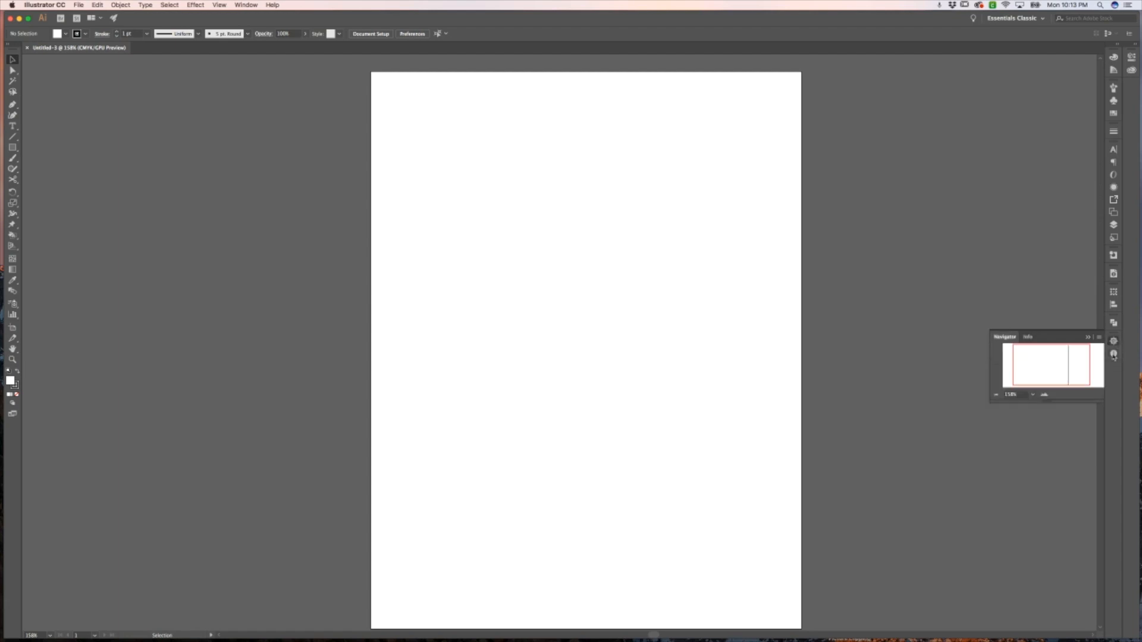
pyautogui.click(1114, 356)
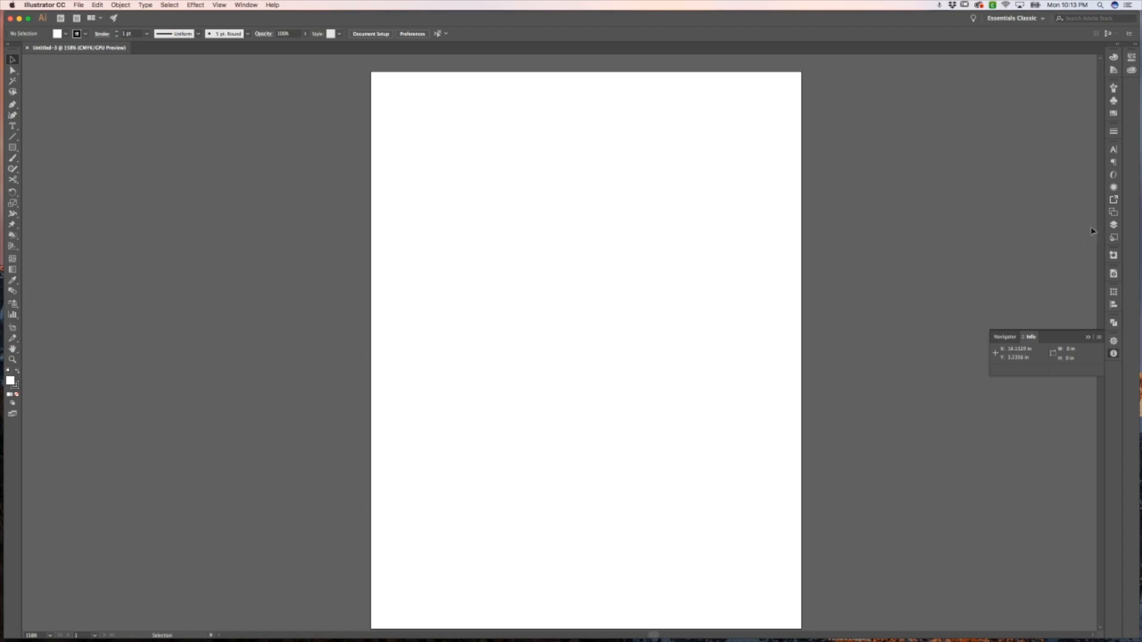
pyautogui.click(1115, 151)
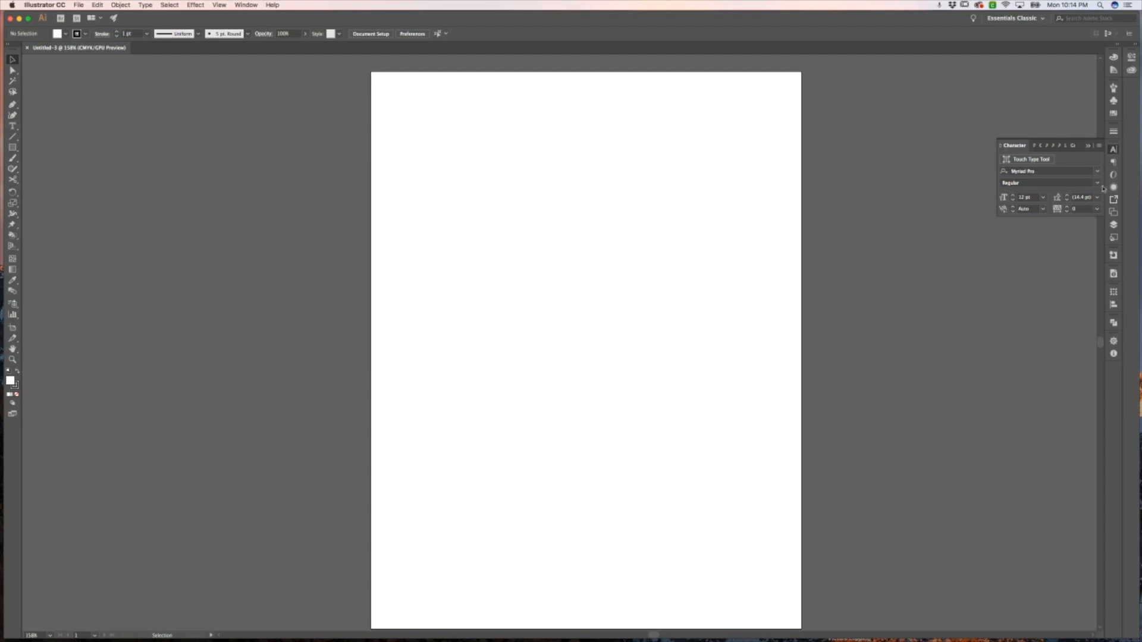
pyautogui.click(1115, 150)
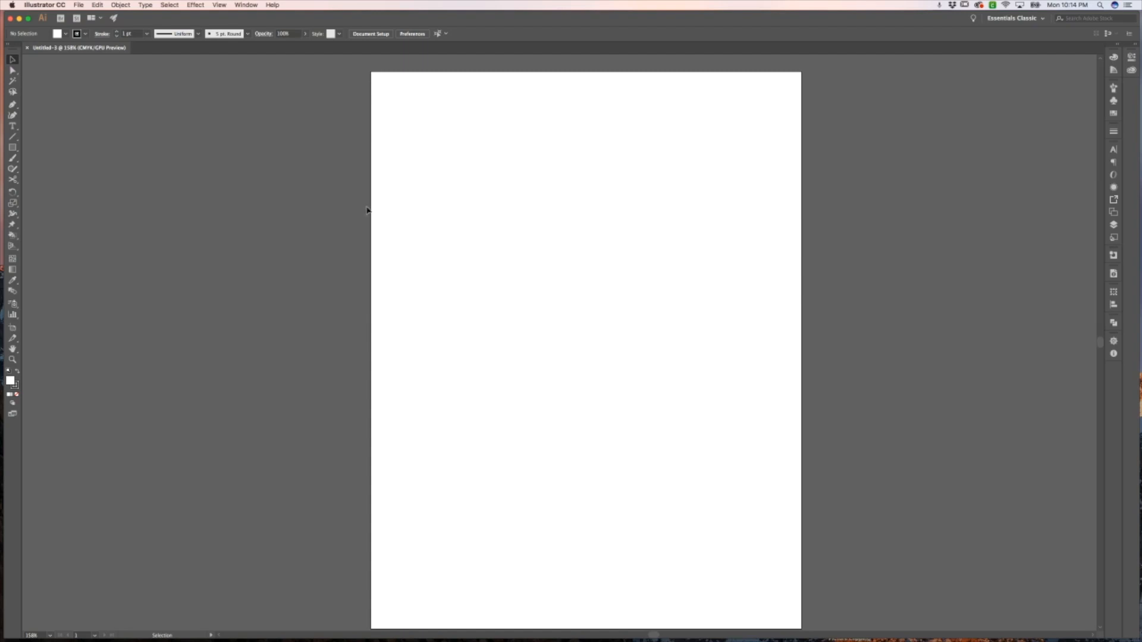
# Draw a rectangle about 2.08 by 1.93 in near the page's upper left, then deselect it
pyautogui.click(13, 147)
pyautogui.moveTo(465, 185); pyautogui.dragTo(572, 282)
pyautogui.press('v')
pyautogui.click(664, 272)
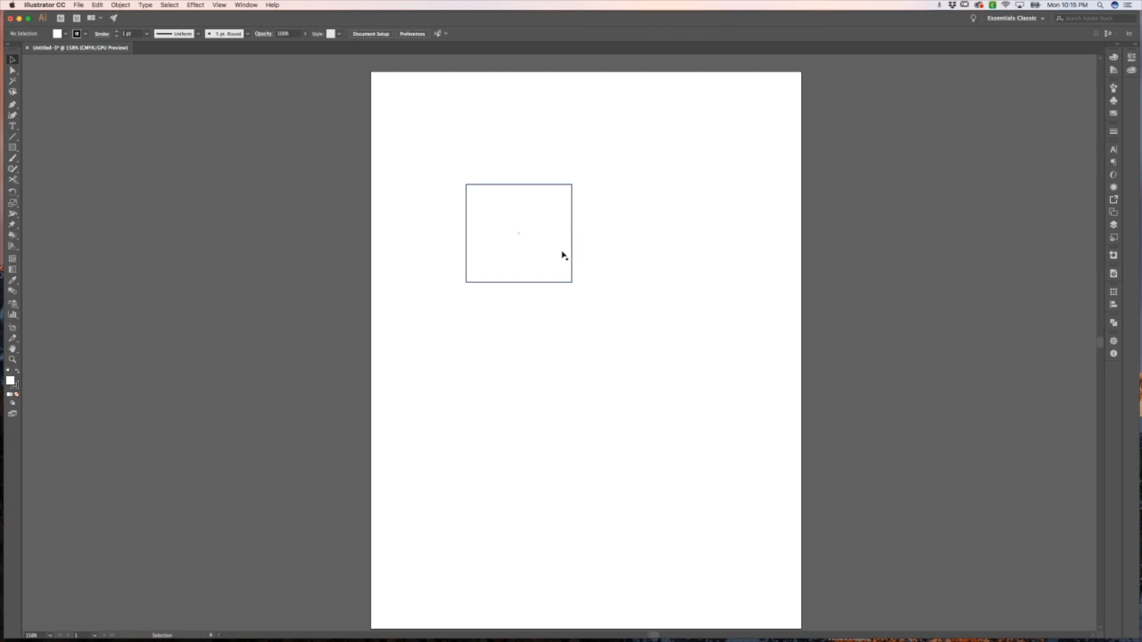
# Duplicate the rectangle horizontally to place a copy beside it
pyautogui.press('m')
pyautogui.moveTo(537, 247); pyautogui.dragTo(666, 250)
pyautogui.click(741, 246)
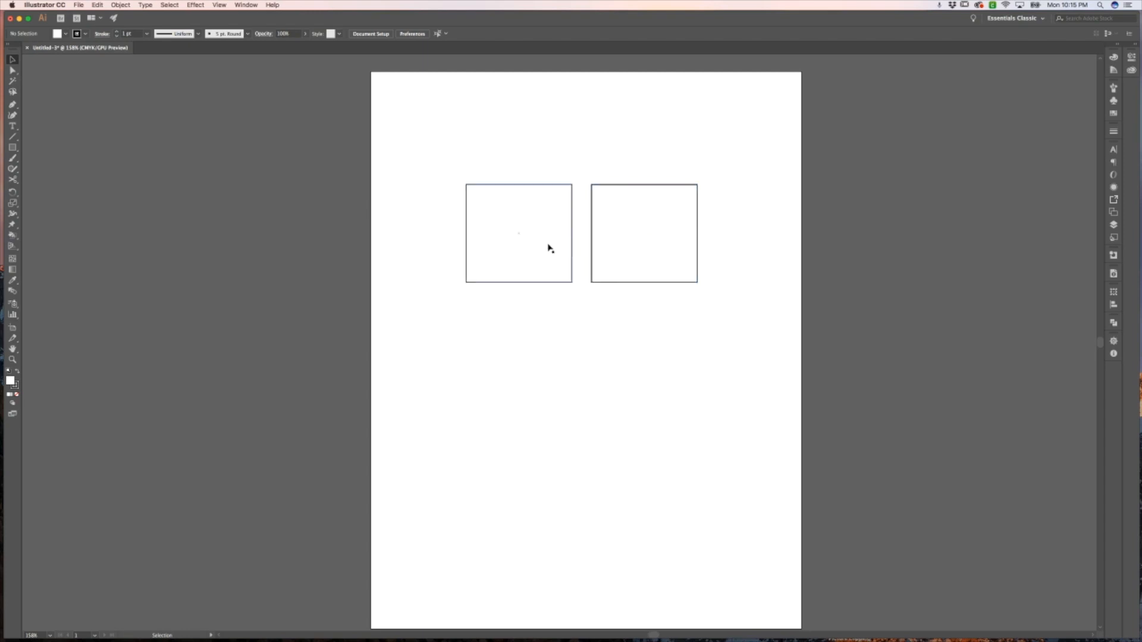
# Duplicate the first rectangle straight downward and repeat the transformation twice to form a column
pyautogui.hscroll(5, 536, 248)
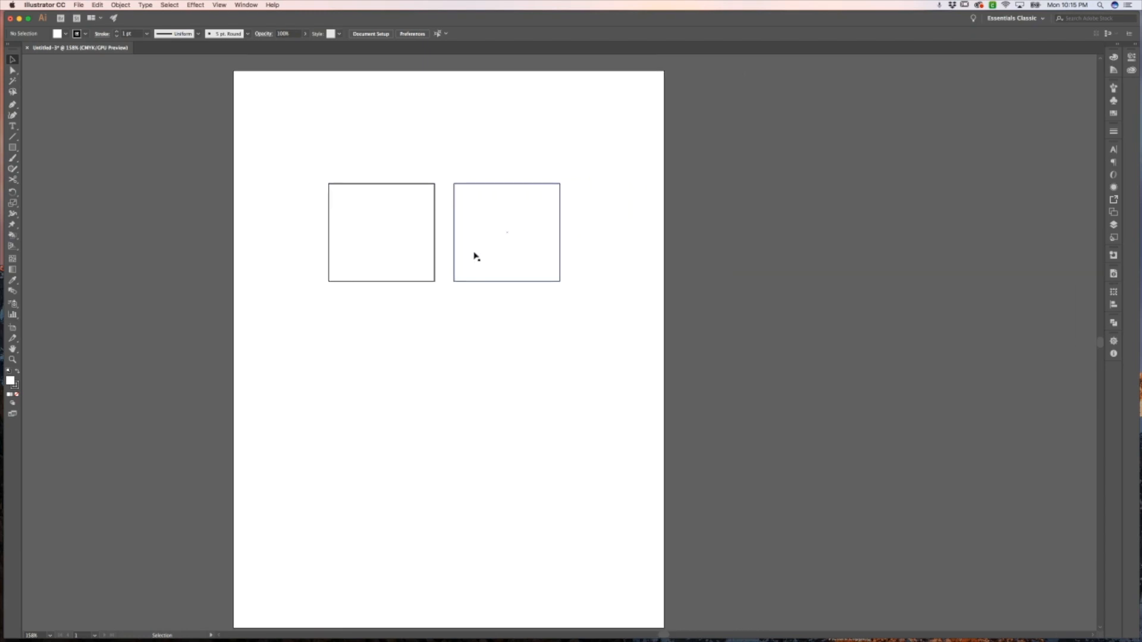
pyautogui.moveTo(400, 247); pyautogui.dragTo(399, 357)
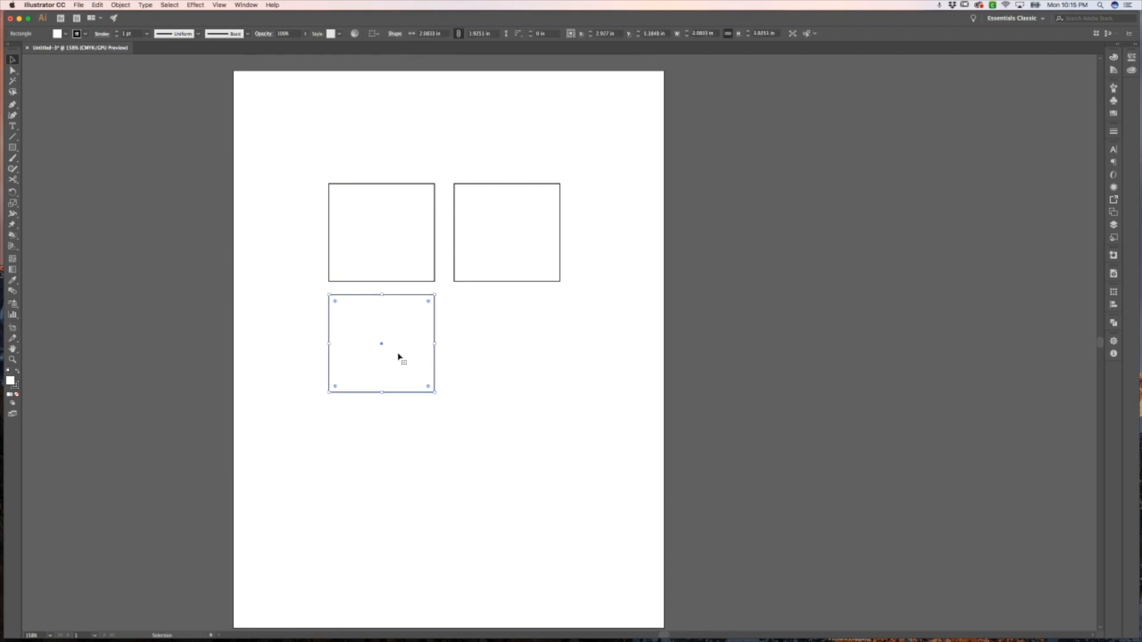
pyautogui.press('super+d')
pyautogui.press('super+d')
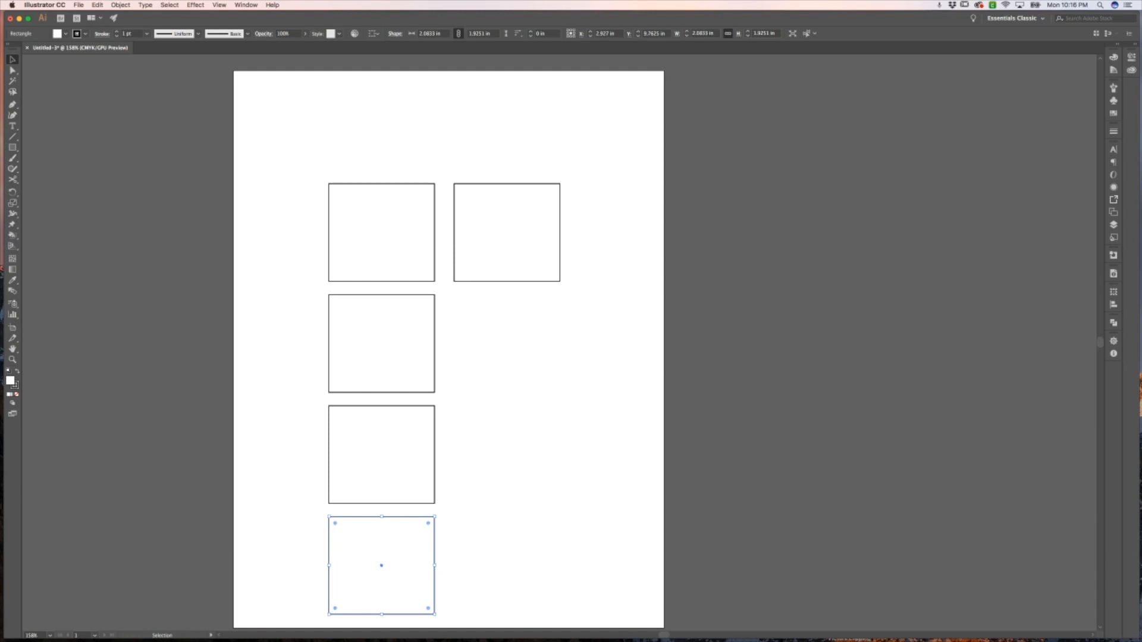
# Select all the rectangles with a marquee and delete them
pyautogui.click(607, 435)
pyautogui.moveTo(566, 547); pyautogui.dragTo(352, 252)
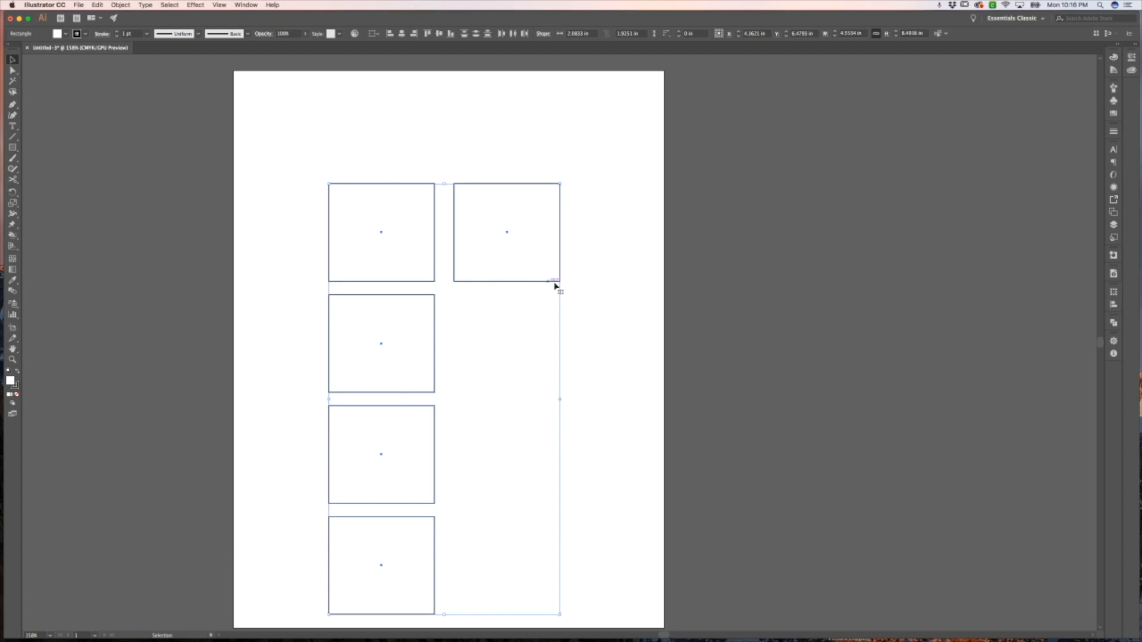
pyautogui.press('Delete')
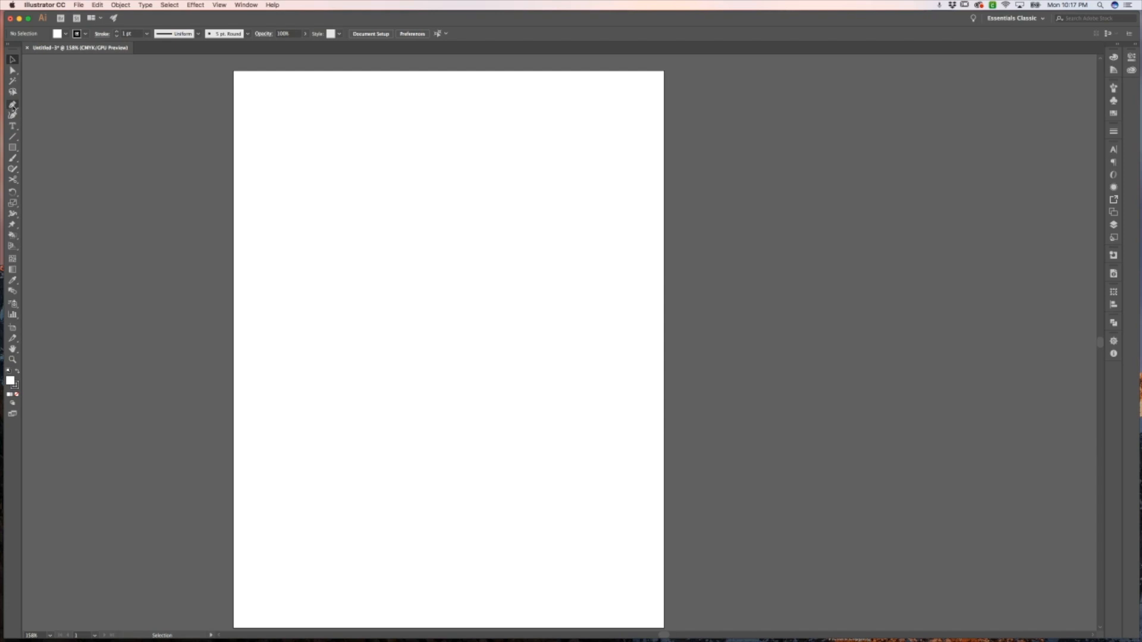
# Draw an open zigzag path of five straight-segment anchors with the Pen tool near the page's top
pyautogui.click(13, 106)
pyautogui.click(339, 157)
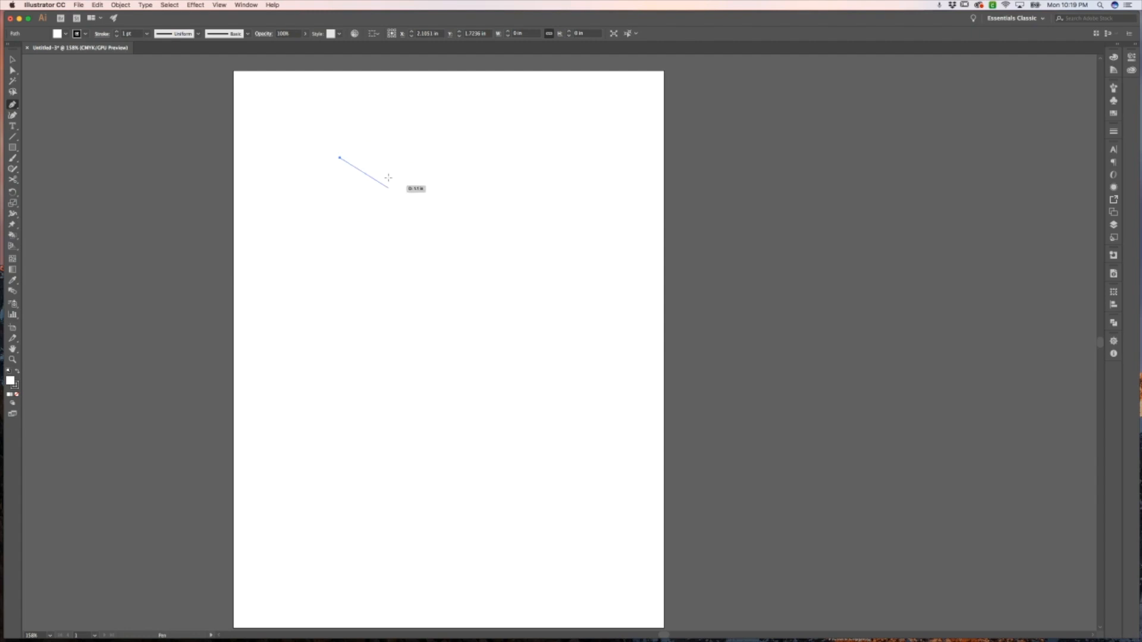
pyautogui.click(376, 148)
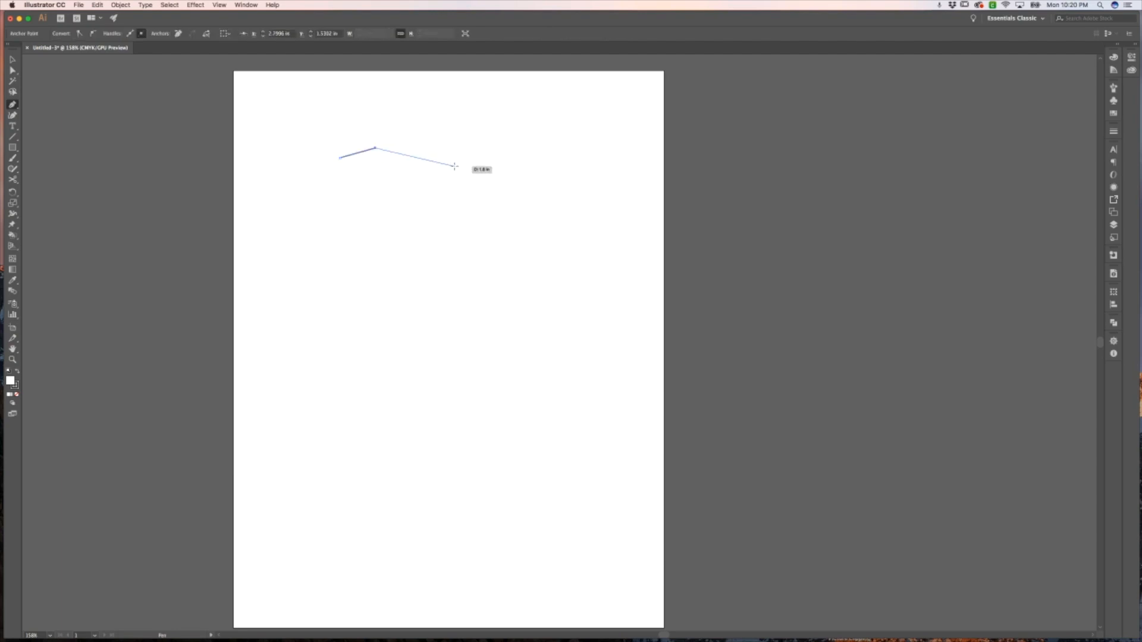
pyautogui.click(433, 169)
pyautogui.click(376, 200)
pyautogui.click(416, 218)
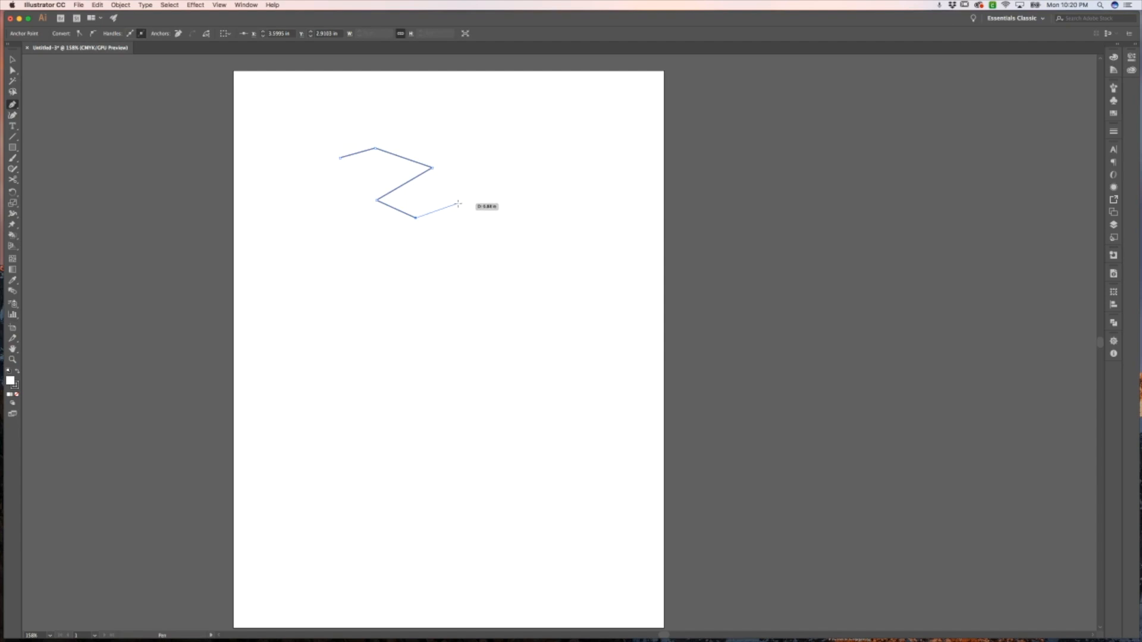
pyautogui.press('Escape')
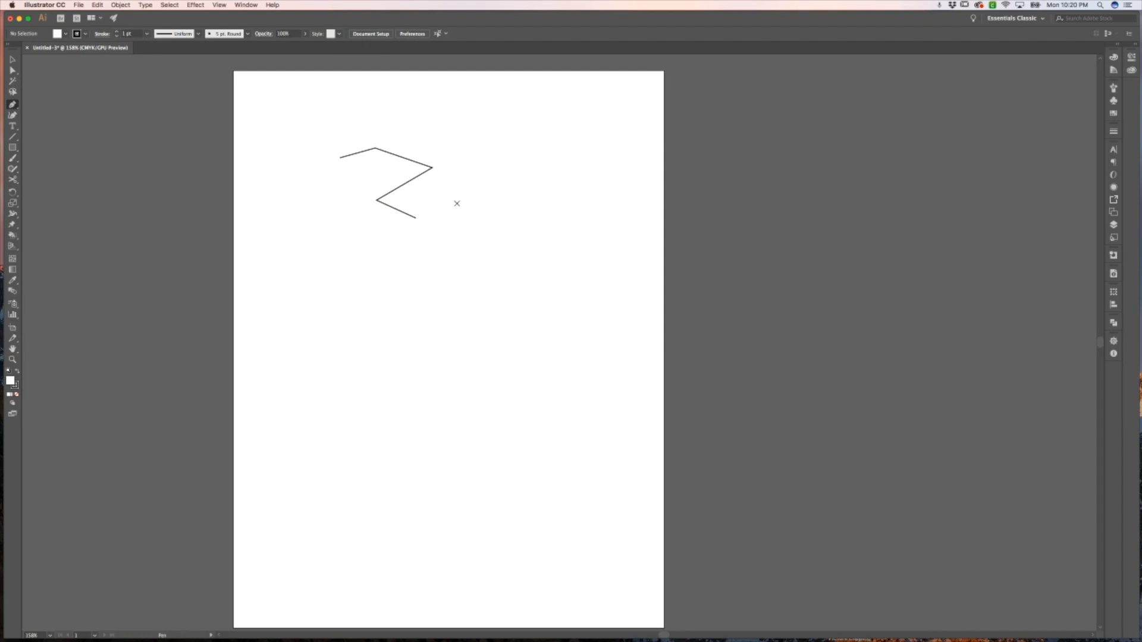
# Draw a second five-anchor zigzag path with the Pen tool to the right of the first
pyautogui.press('v')
pyautogui.press('p')
pyautogui.click(443, 190)
pyautogui.click(487, 177)
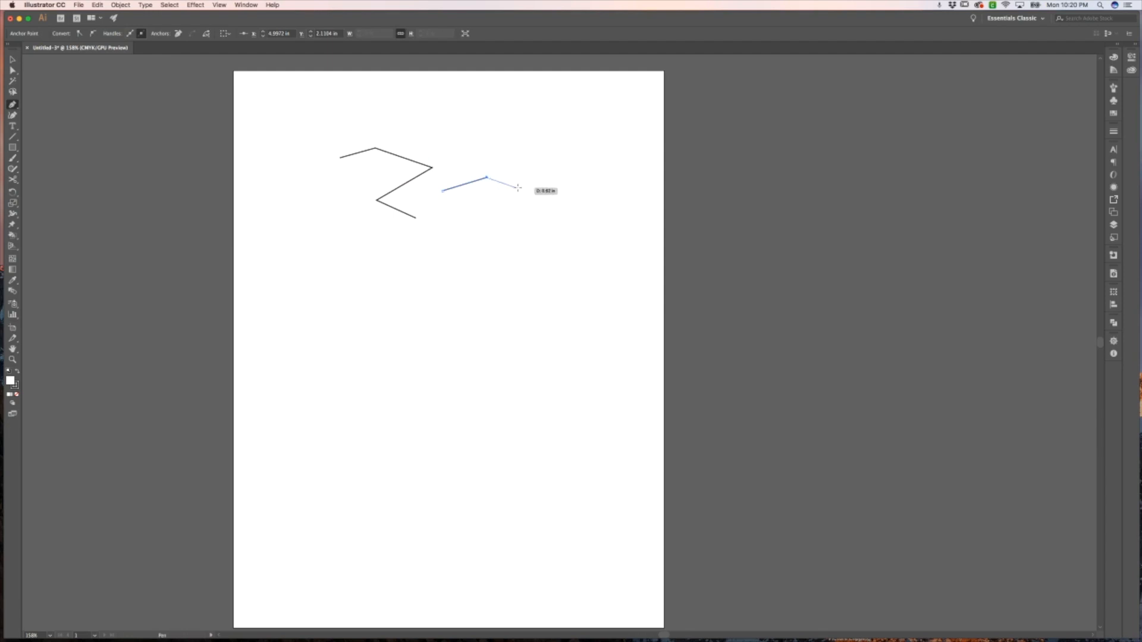
pyautogui.click(497, 147)
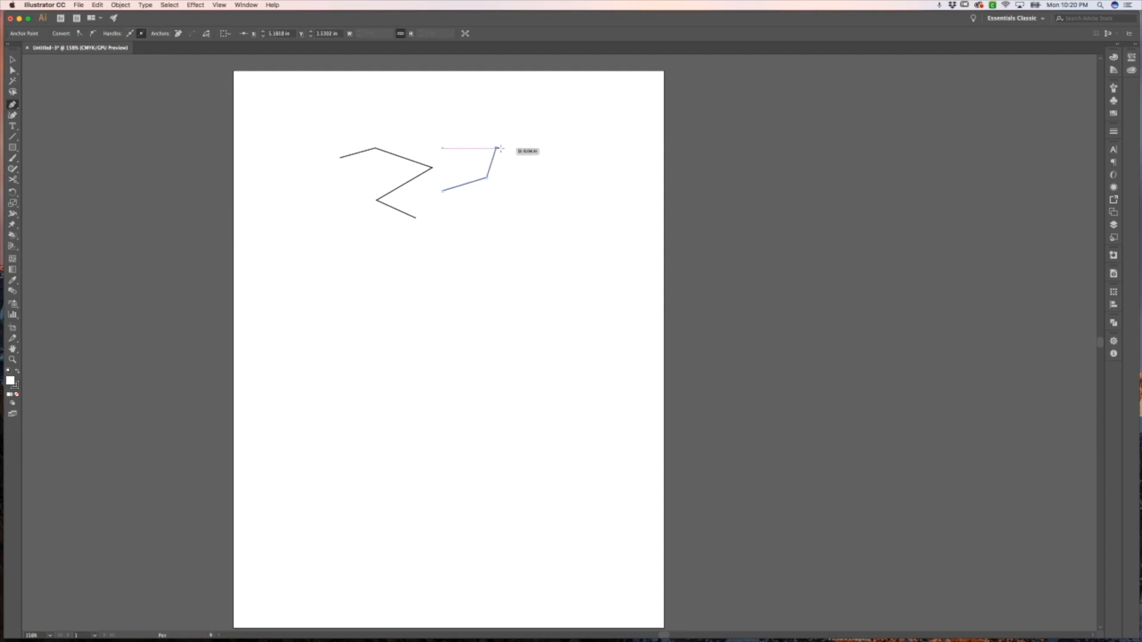
pyautogui.click(525, 167)
pyautogui.click(517, 204)
pyautogui.keyDown('super'); pyautogui.click(537, 211); pyautogui.keyUp('super')
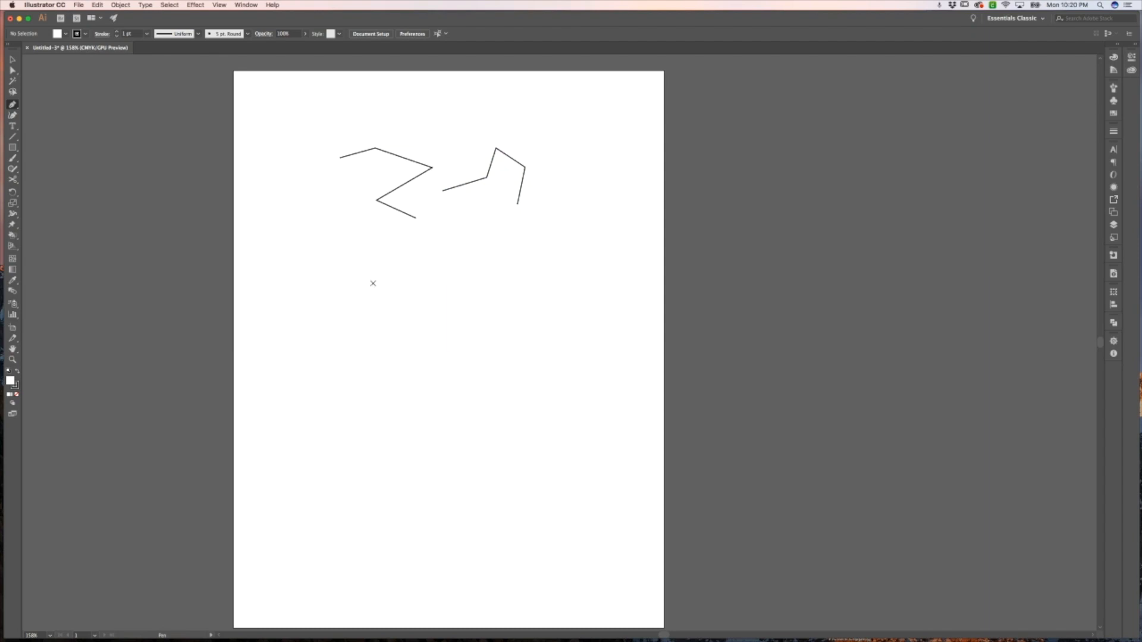
# Draw a curved path below the zigzags with the Pen tool by dragging out a smooth anchor
pyautogui.click(356, 275)
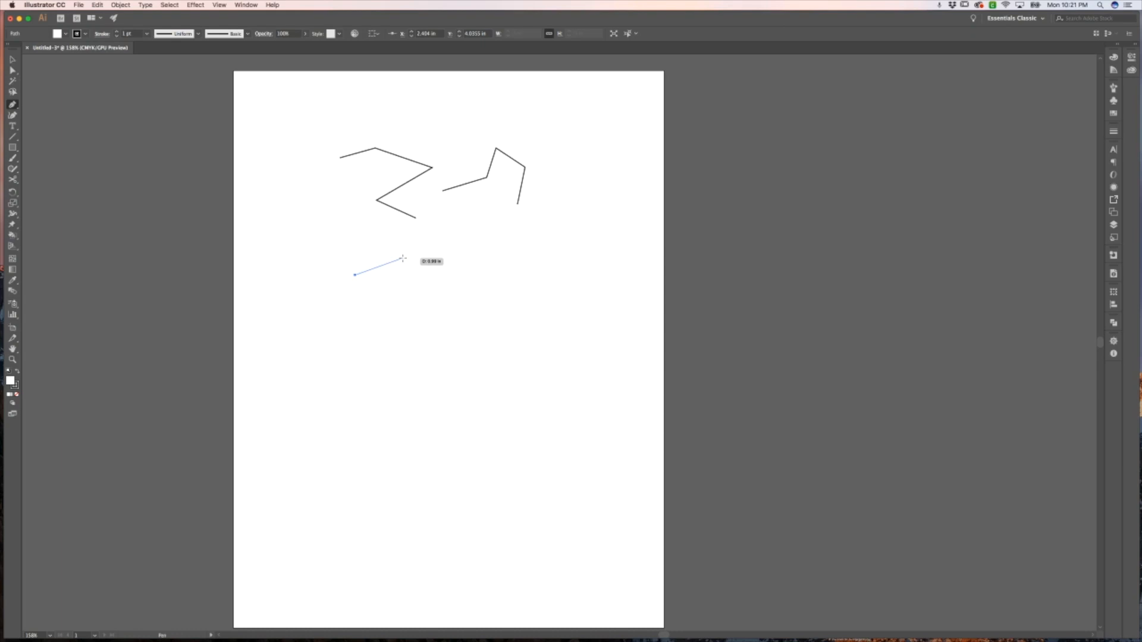
pyautogui.moveTo(403, 258); pyautogui.dragTo(426, 282)
pyautogui.moveTo(427, 282)
pyautogui.mouseDown()
pyautogui.moveTo(442, 269)
pyautogui.moveTo(431, 265)
pyautogui.moveTo(451, 265)
pyautogui.moveTo(419, 268)
pyautogui.moveTo(431, 268)
pyautogui.mouseUp()
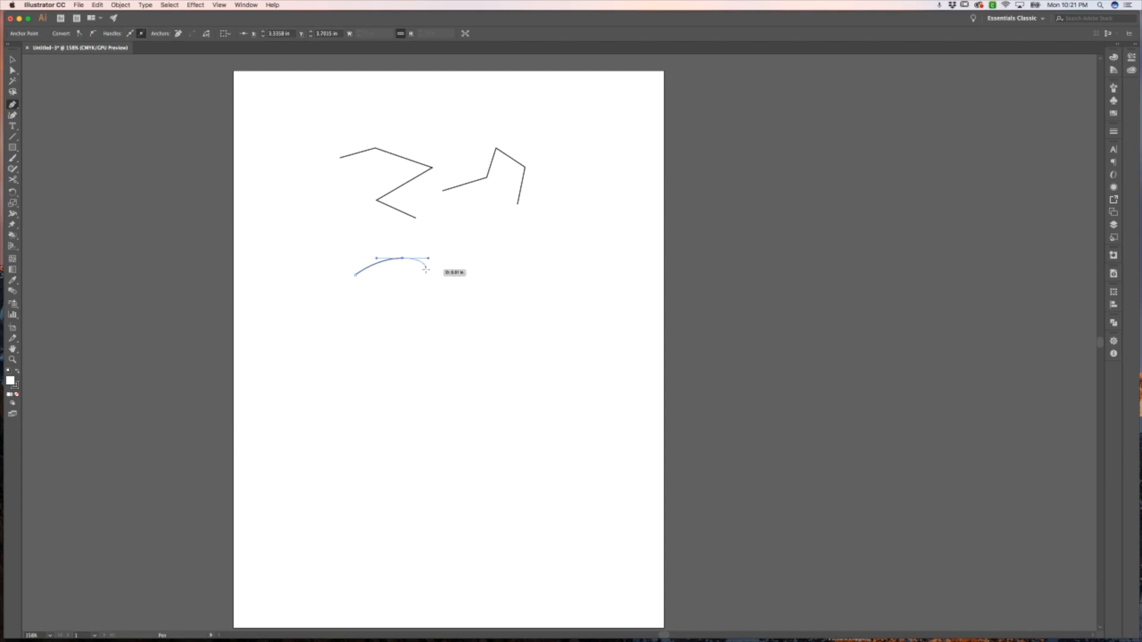
pyautogui.press('super')
pyautogui.keyDown('super'); pyautogui.click(427, 276); pyautogui.keyUp('super')
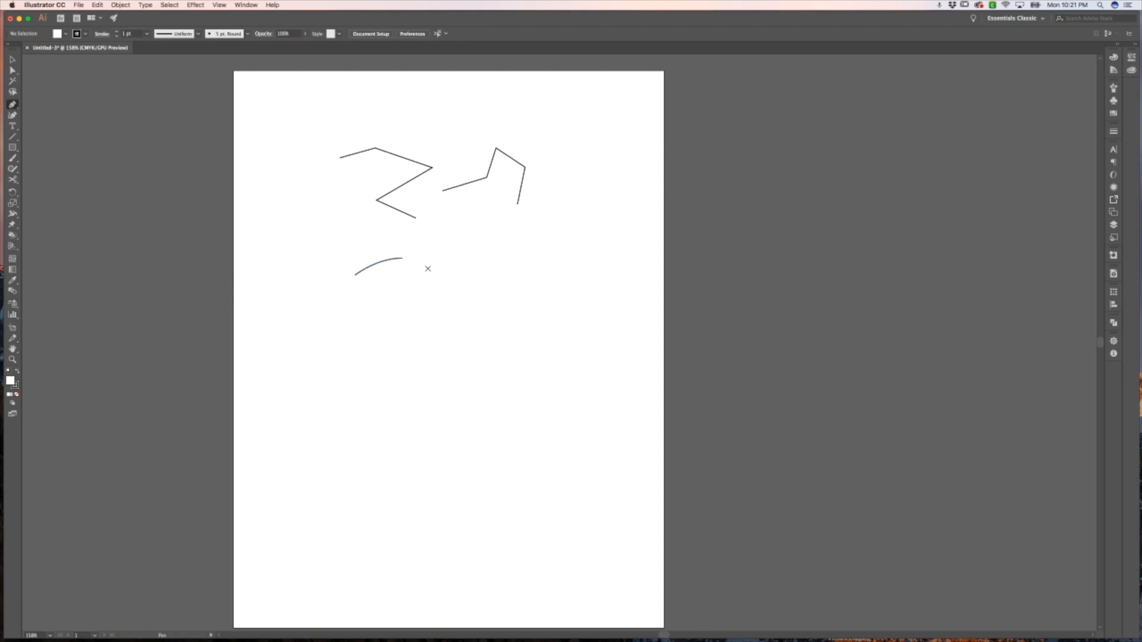
# Adjust the curve's end anchor handle with the Direct Selection tool to reshape the arc
pyautogui.press('a')
pyautogui.click(402, 259)
pyautogui.moveTo(429, 258)
pyautogui.mouseDown()
pyautogui.moveTo(408, 275)
pyautogui.moveTo(431, 260)
pyautogui.moveTo(401, 242)
pyautogui.moveTo(417, 251)
pyautogui.mouseUp()
pyautogui.click(440, 257)
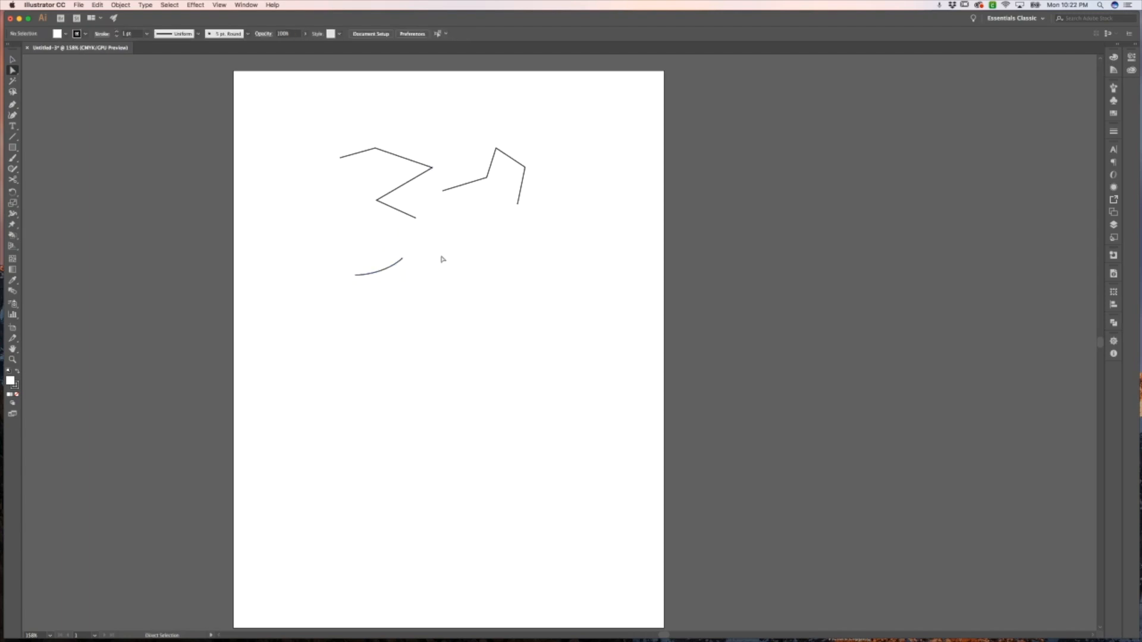
pyautogui.click(400, 261)
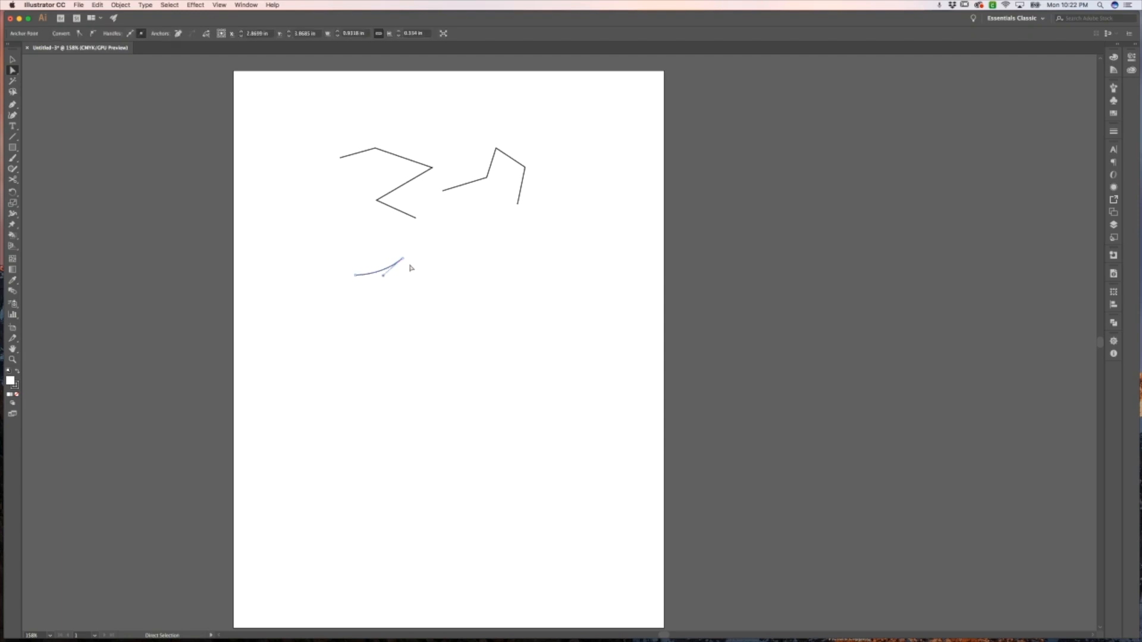
pyautogui.click(442, 269)
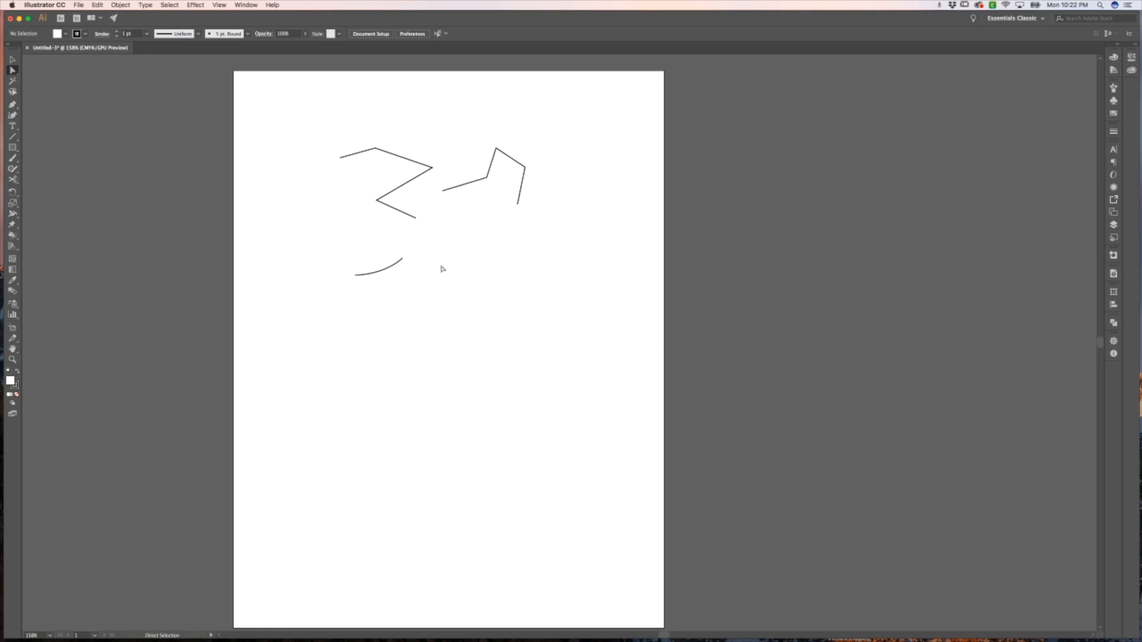
# Move the first zigzag up and left and the second zigzag slightly left with the Selection tool
pyautogui.click(12, 60)
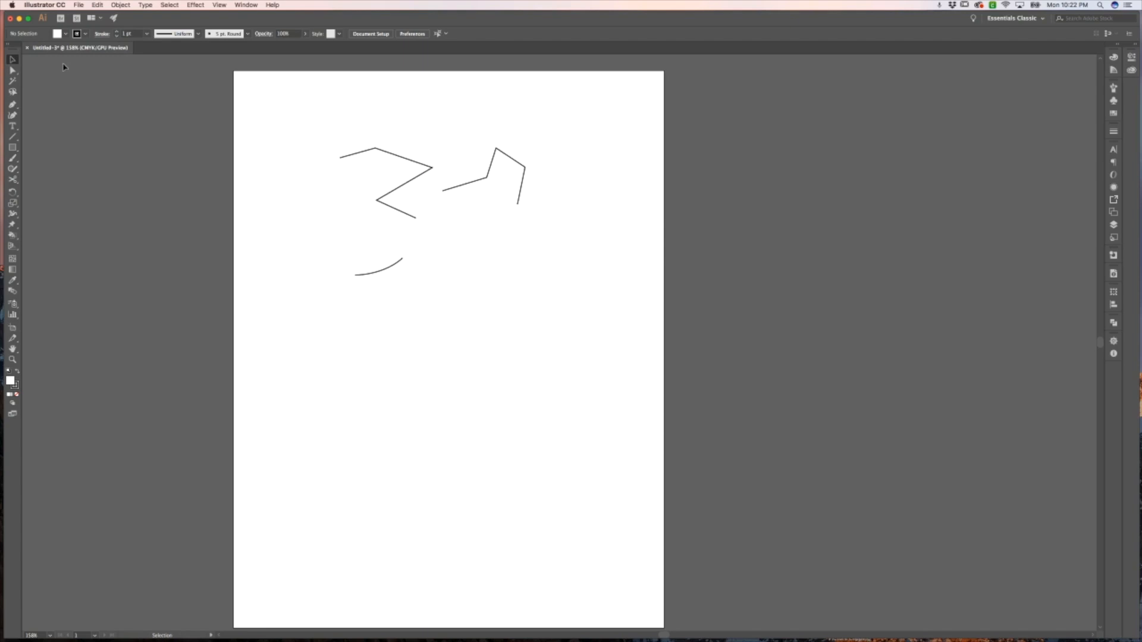
pyautogui.click(395, 159)
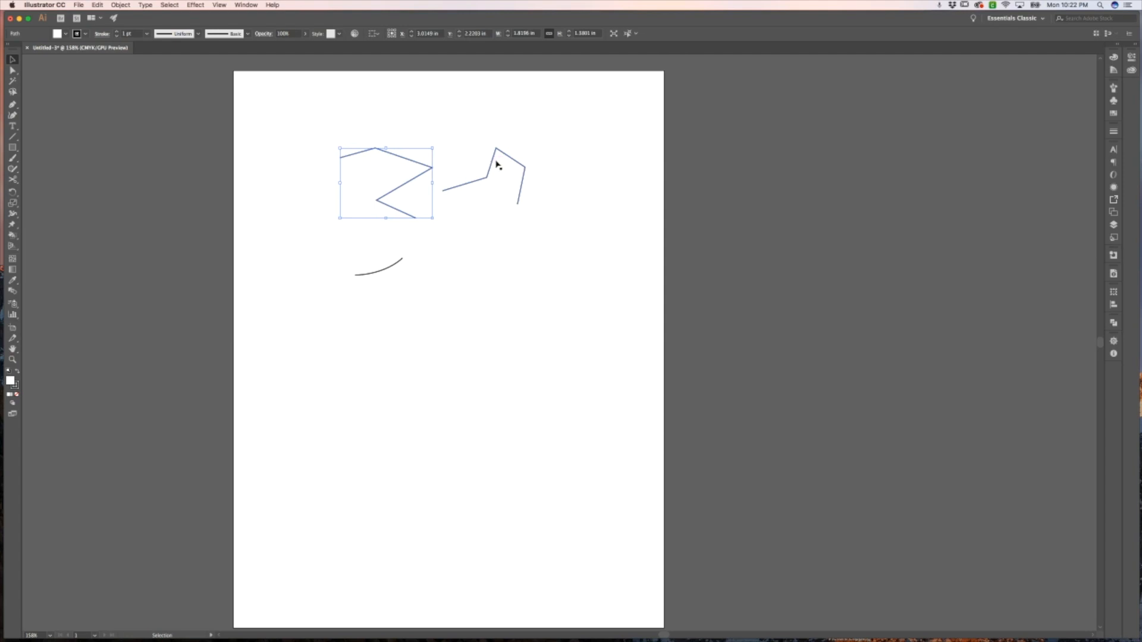
pyautogui.moveTo(428, 164); pyautogui.dragTo(381, 142)
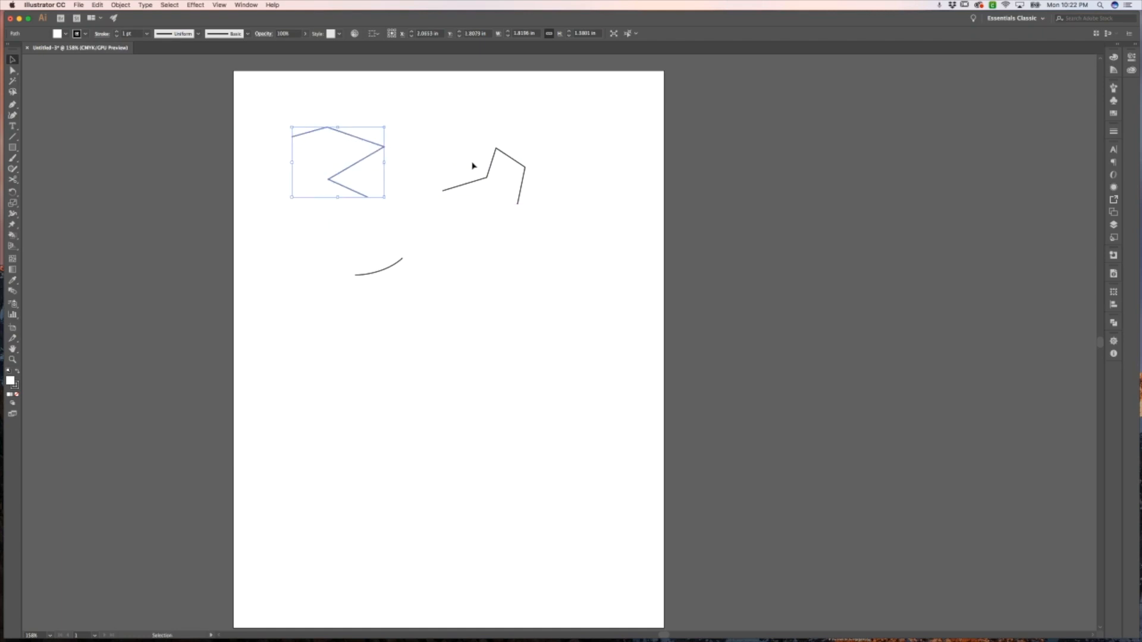
pyautogui.moveTo(491, 177)
pyautogui.mouseDown()
pyautogui.moveTo(474, 161)
pyautogui.moveTo(475, 173)
pyautogui.mouseUp()
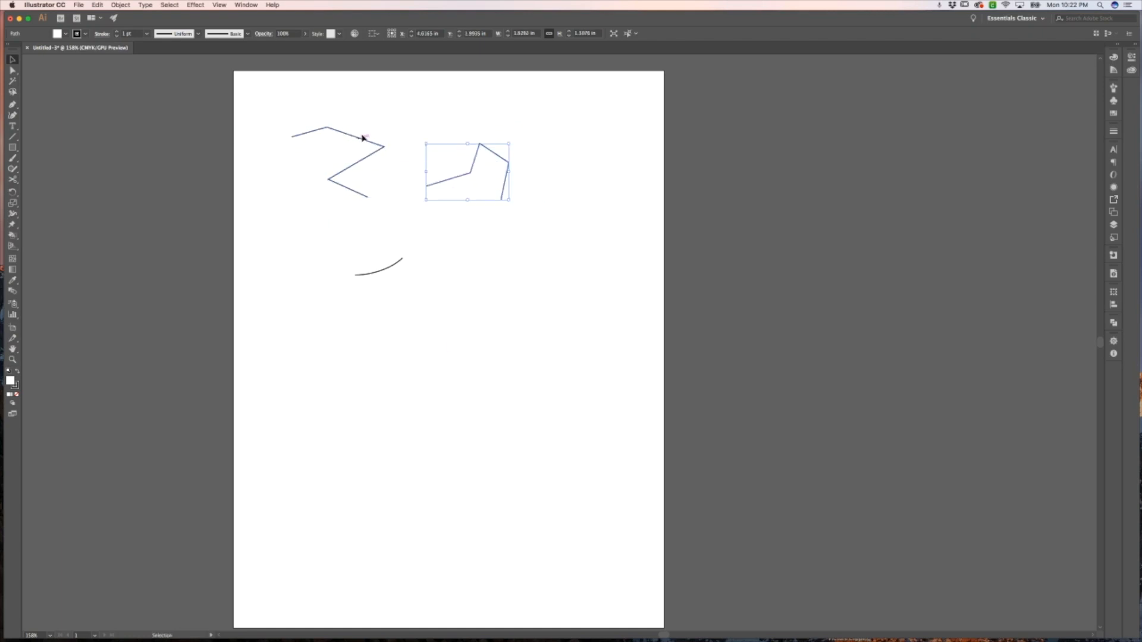
# Move the first zigzag back to the right and scale it slightly by its bounding box
pyautogui.moveTo(362, 138); pyautogui.dragTo(409, 147)
pyautogui.click(462, 158)
pyautogui.click(423, 156)
pyautogui.click(408, 144)
pyautogui.click(418, 152)
pyautogui.moveTo(432, 136)
pyautogui.mouseDown()
pyautogui.moveTo(417, 154)
pyautogui.moveTo(441, 133)
pyautogui.moveTo(387, 118)
pyautogui.moveTo(401, 163)
pyautogui.moveTo(406, 153)
pyautogui.mouseUp()
pyautogui.click(483, 133)
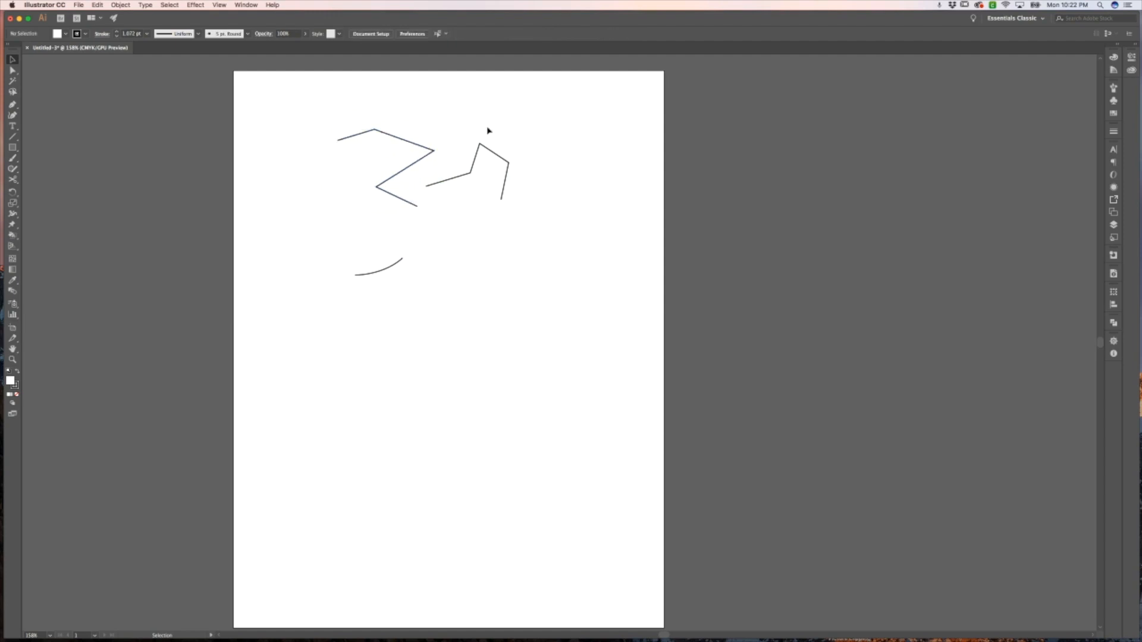
# Move the first zigzag back to the left with the Selection tool
pyautogui.moveTo(428, 153); pyautogui.dragTo(391, 157)
pyautogui.click(444, 135)
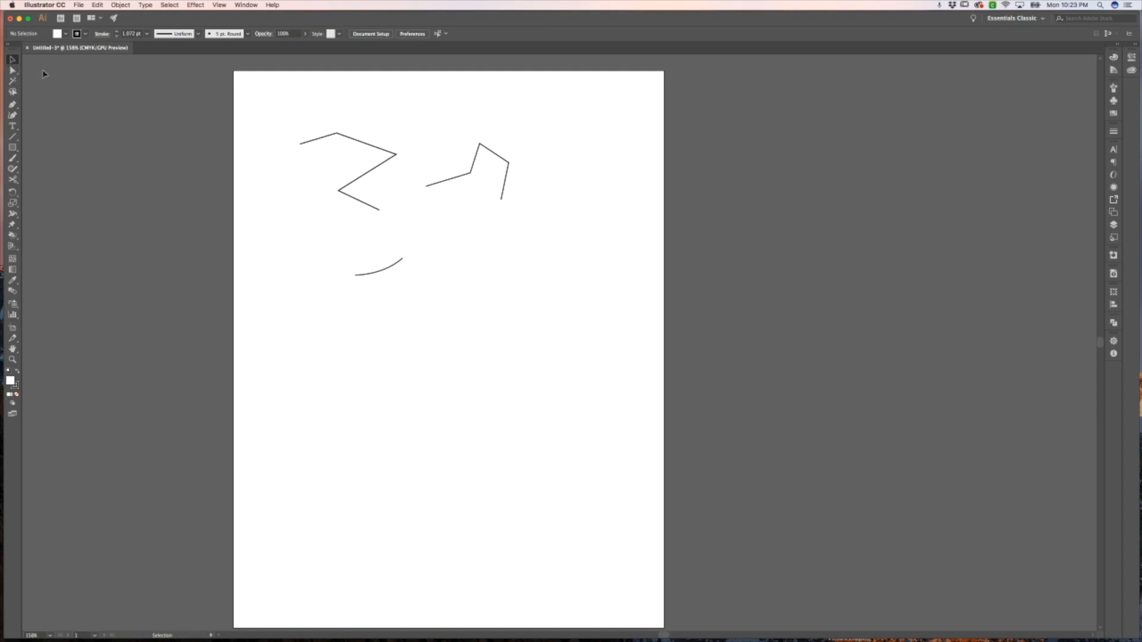
# Raise the first zigzag's top anchor and push its right corner anchor further right with the Direct Selection tool
pyautogui.press('a')
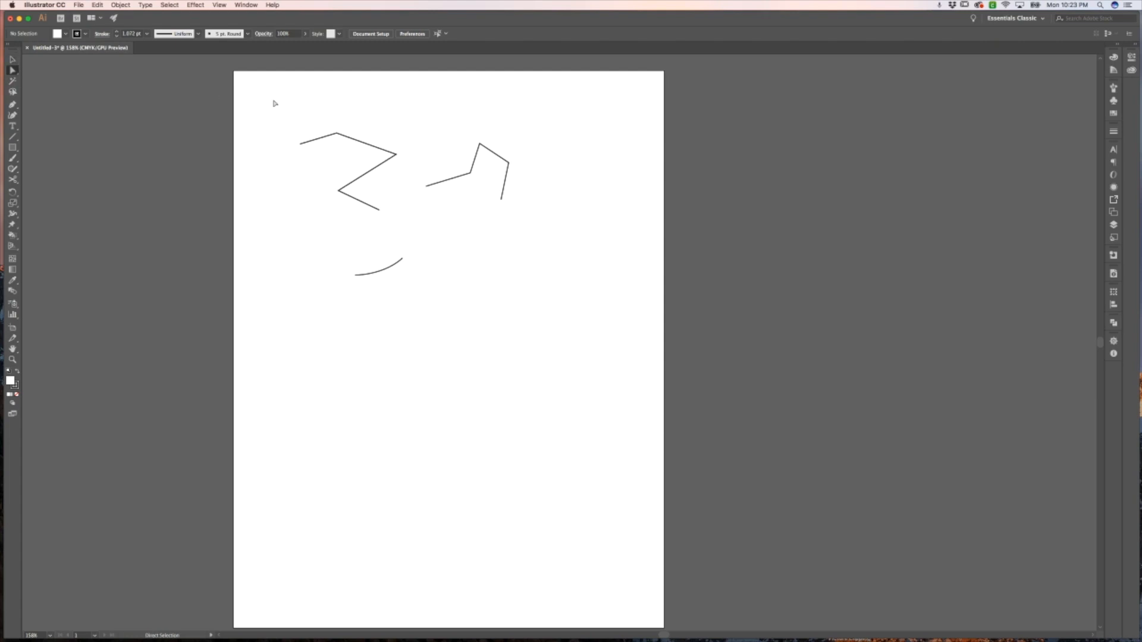
pyautogui.click(336, 134)
pyautogui.moveTo(337, 134); pyautogui.dragTo(337, 123)
pyautogui.click(372, 131)
pyautogui.moveTo(398, 156); pyautogui.dragTo(425, 155)
pyautogui.click(423, 156)
pyautogui.click(411, 155)
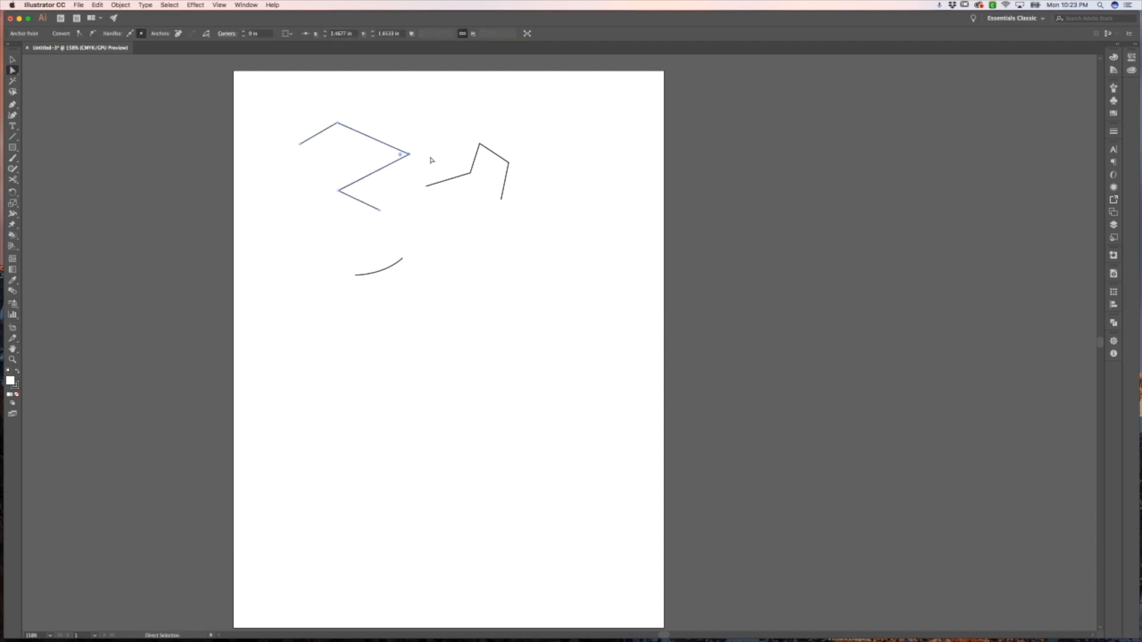
pyautogui.press('Right')
pyautogui.press('Right')
pyautogui.click(428, 156)
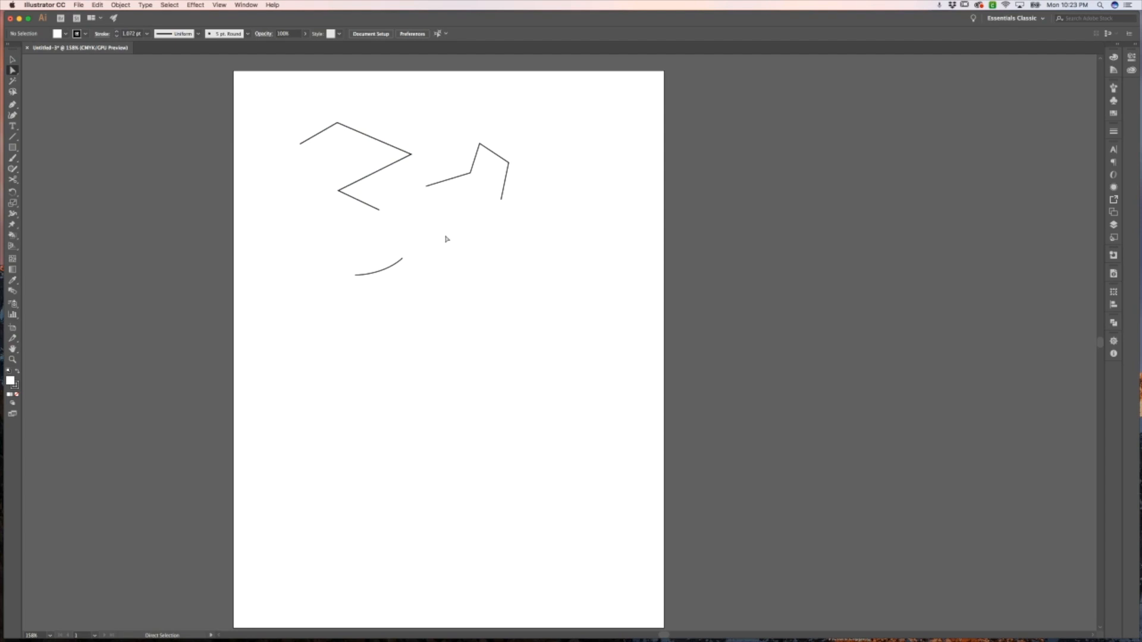
# Drag both handles of the curve's end anchor to bend the arc into a cup shape
pyautogui.click(403, 260)
pyautogui.click(403, 259)
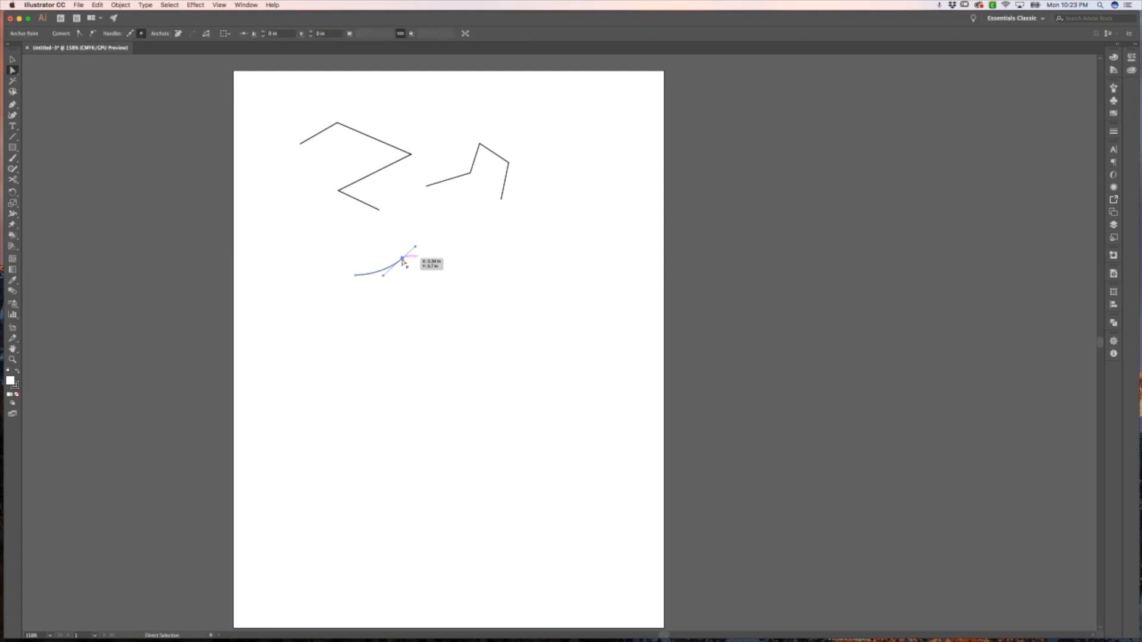
pyautogui.moveTo(386, 274); pyautogui.dragTo(403, 290)
pyautogui.click(401, 258)
pyautogui.moveTo(403, 241); pyautogui.dragTo(411, 205)
pyautogui.click(422, 271)
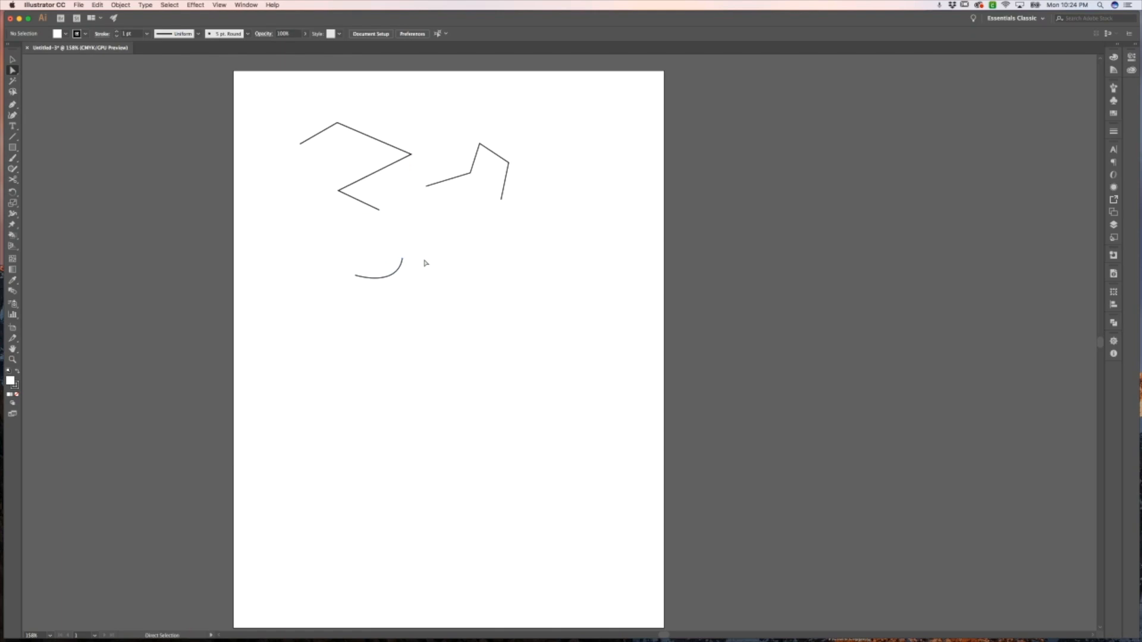
# Draw a straight horizontal line across the page below the curve with the Pen tool
pyautogui.scroll(-1, 427, 264)
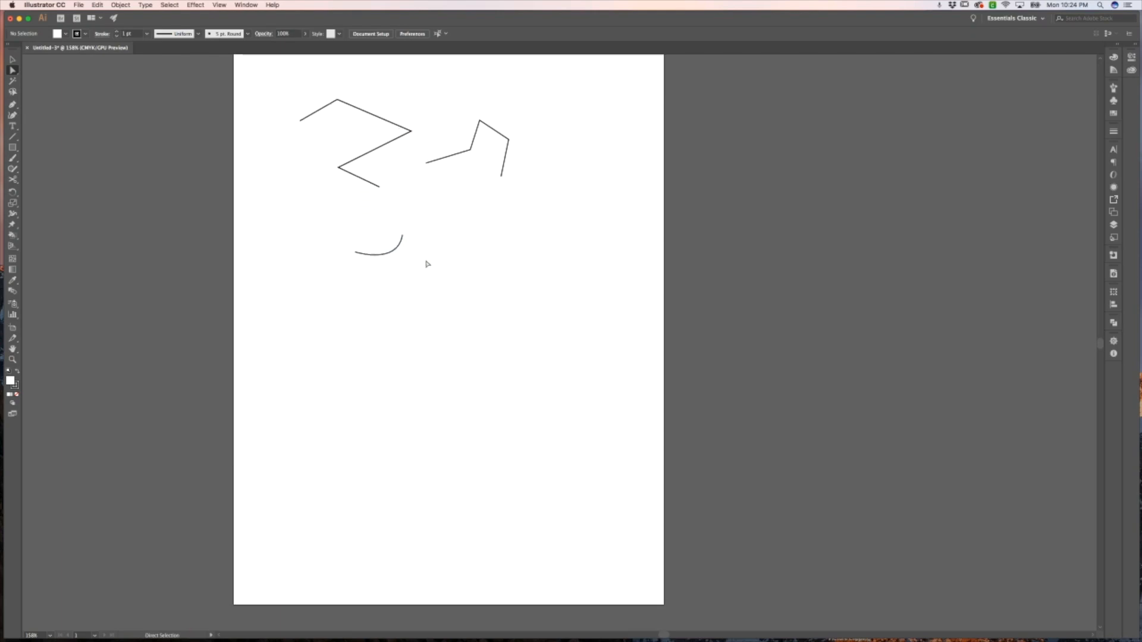
pyautogui.scroll(3, 426, 264)
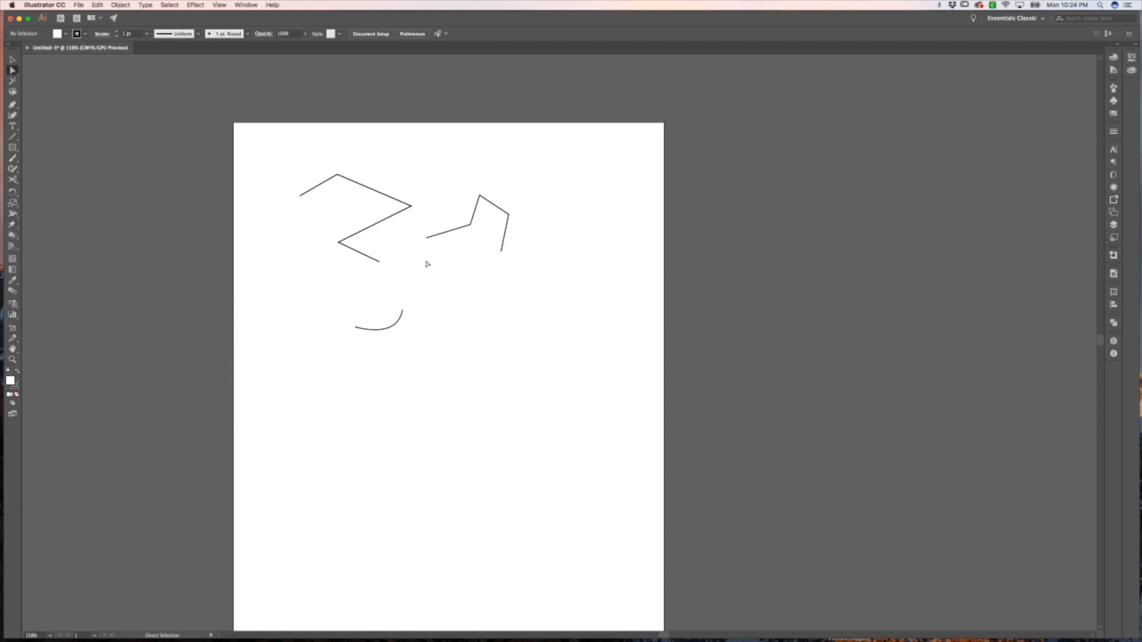
pyautogui.press('p')
pyautogui.moveTo(260, 366); pyautogui.dragTo(634, 367)
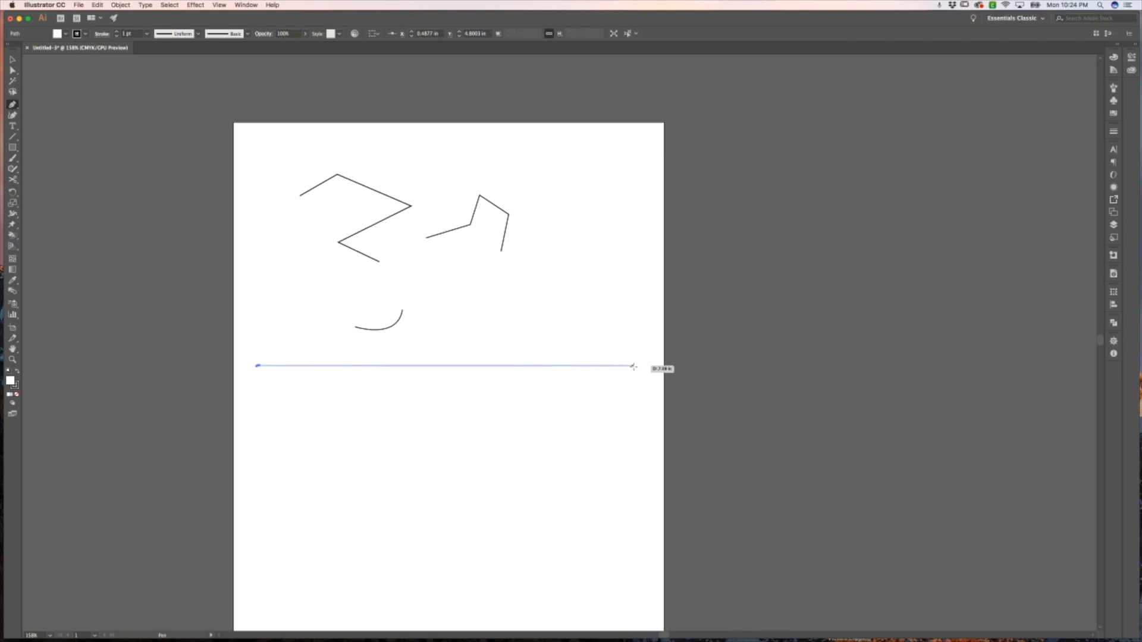
pyautogui.click(634, 366)
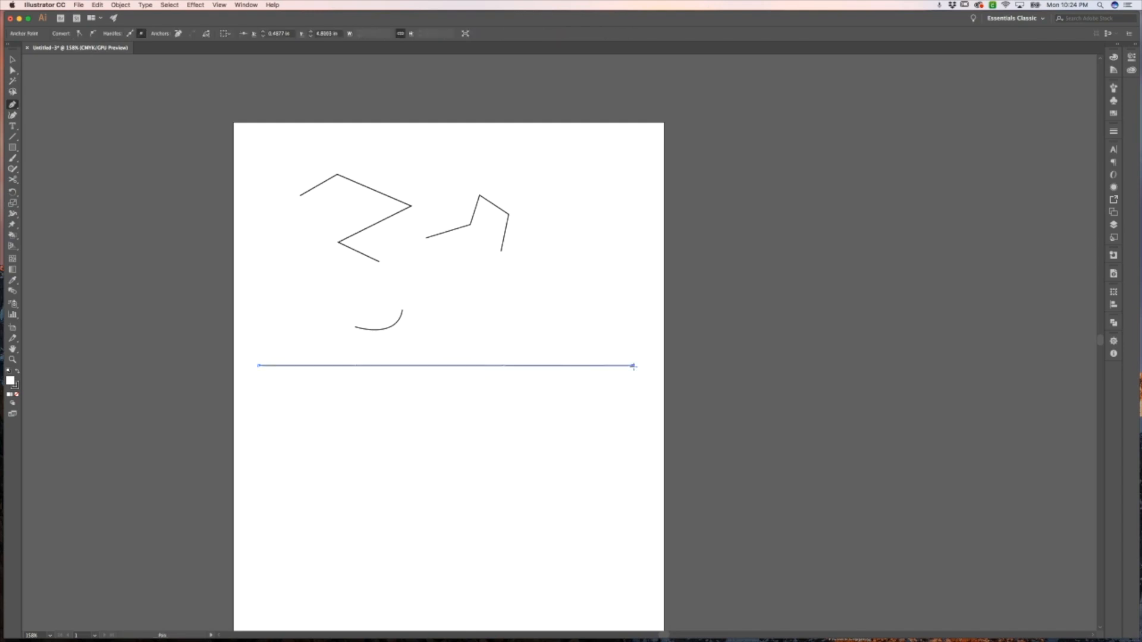
pyautogui.keyDown('super'); pyautogui.click(548, 426); pyautogui.keyUp('super')
pyautogui.press('v')
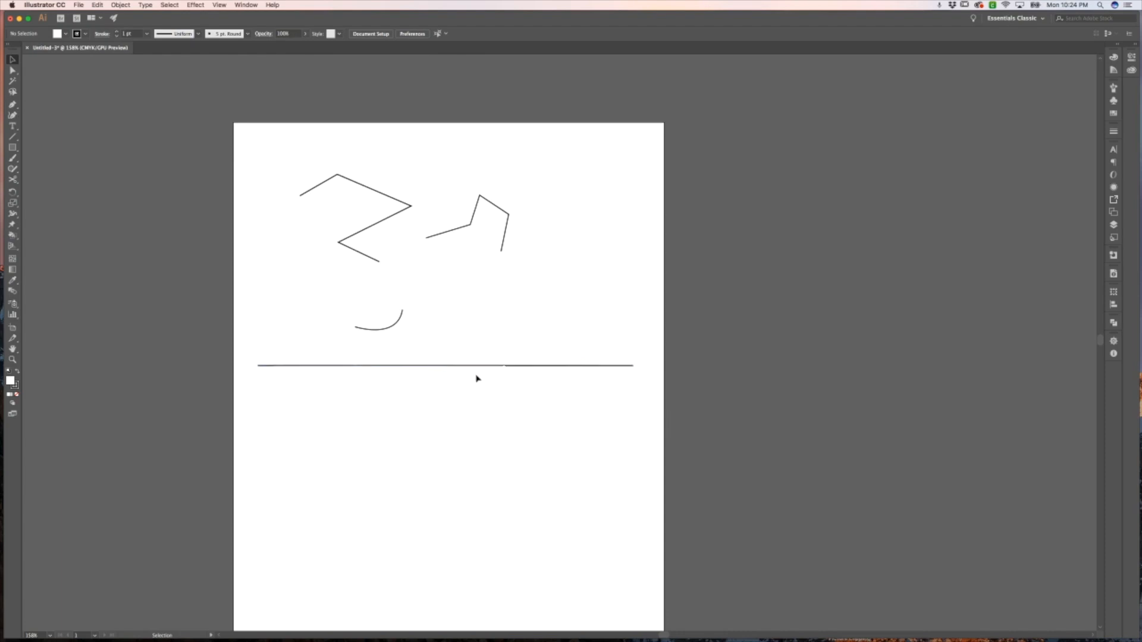
# Draw a second horizontal line just below it with the Line Segment tool
pyautogui.press('\\')
pyautogui.moveTo(261, 389); pyautogui.dragTo(633, 389)
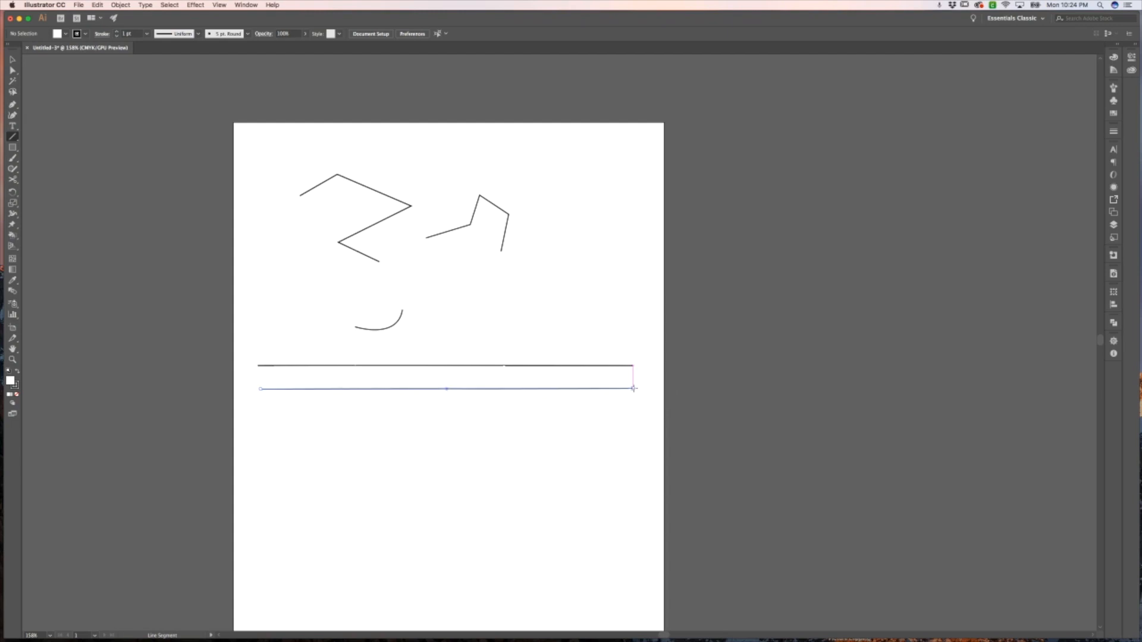
pyautogui.press('v')
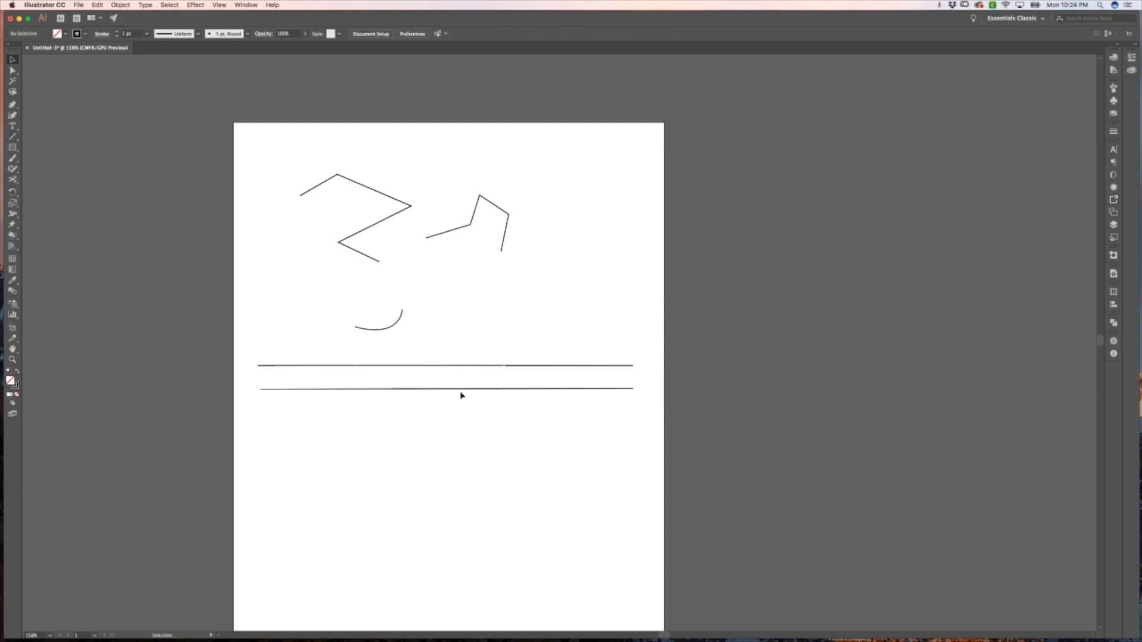
# Select each of the two horizontal lines in turn to compare their paths
pyautogui.click(466, 366)
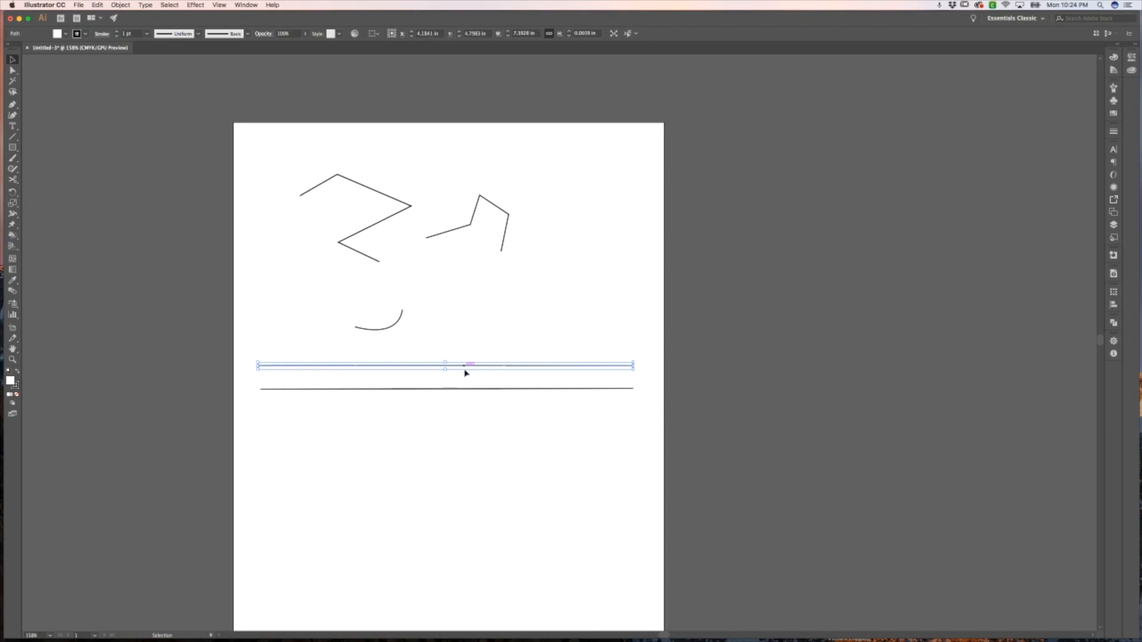
pyautogui.click(462, 389)
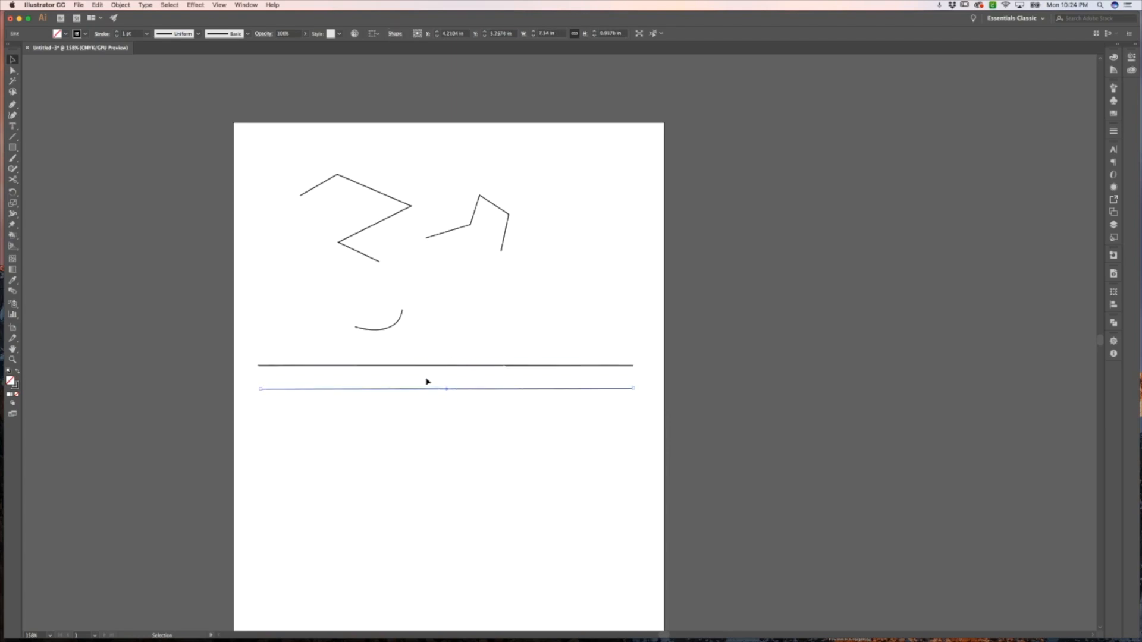
pyautogui.click(467, 403)
pyautogui.click(421, 367)
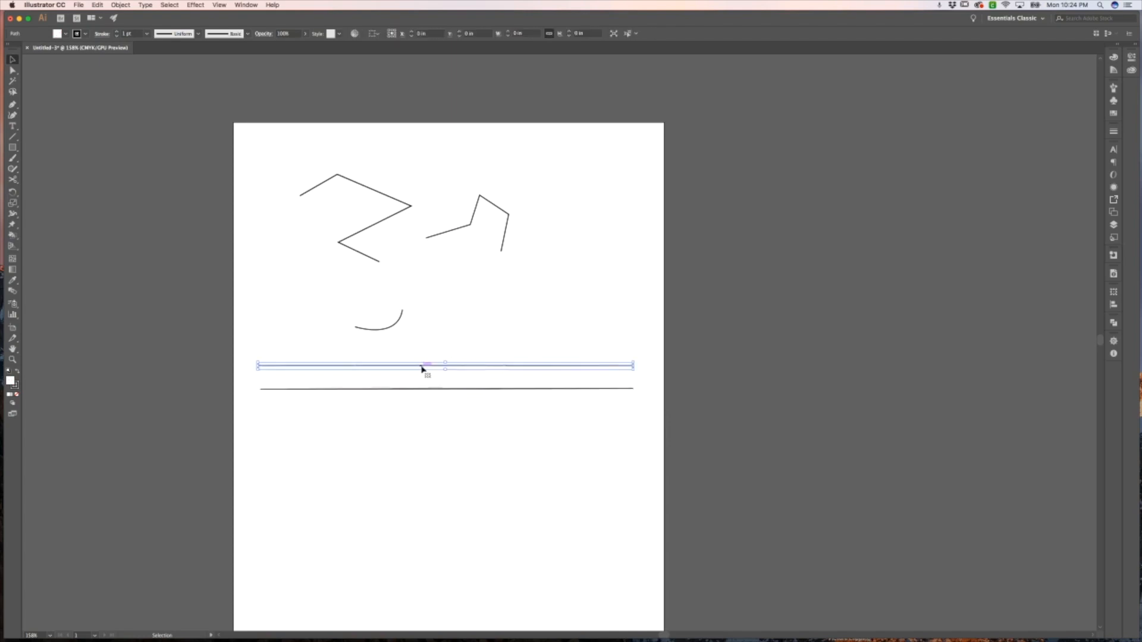
pyautogui.click(456, 390)
pyautogui.click(449, 400)
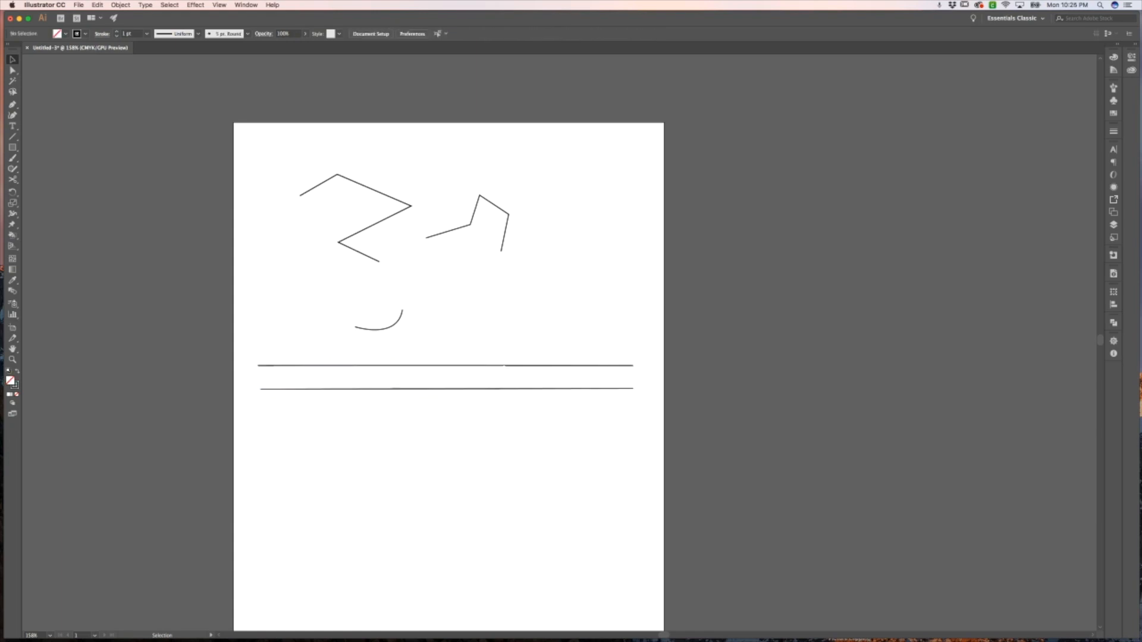
# Select all the drawn paths with a marquee and delete them
pyautogui.moveTo(579, 435); pyautogui.dragTo(307, 184)
pyautogui.press('Delete')
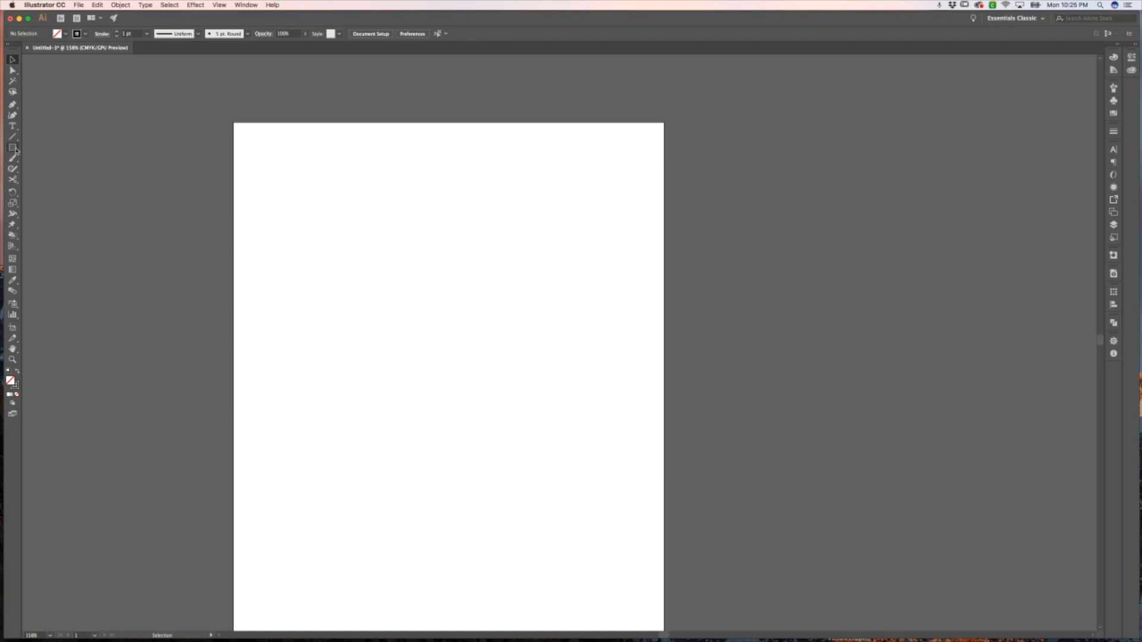
pyautogui.moveTo(16, 150); pyautogui.dragTo(50, 181)
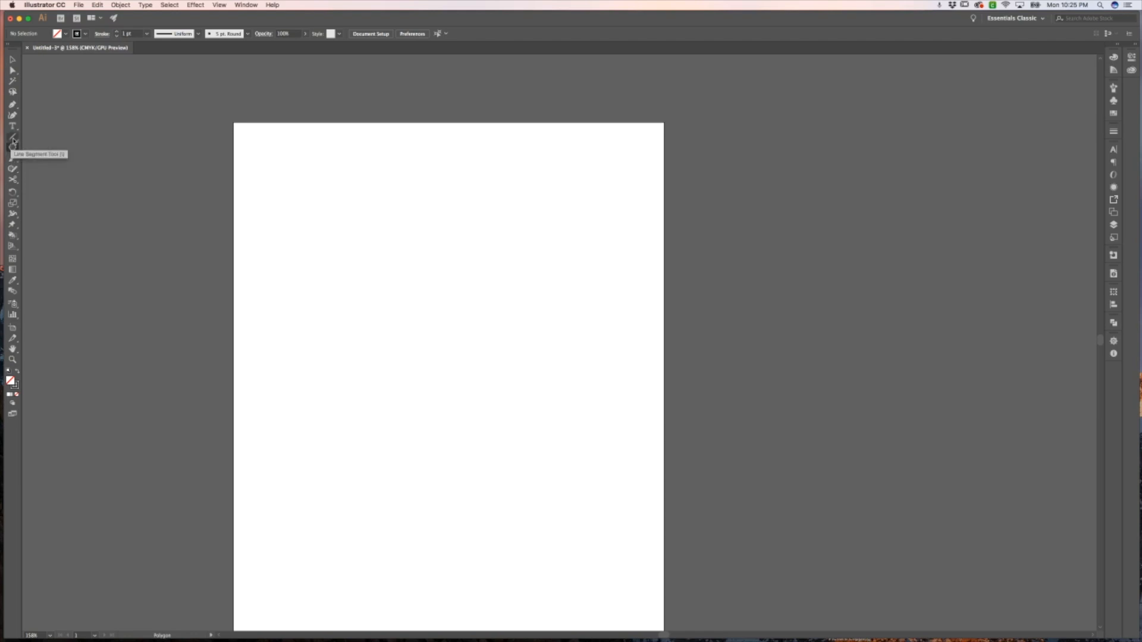
pyautogui.moveTo(13, 148); pyautogui.dragTo(14, 152)
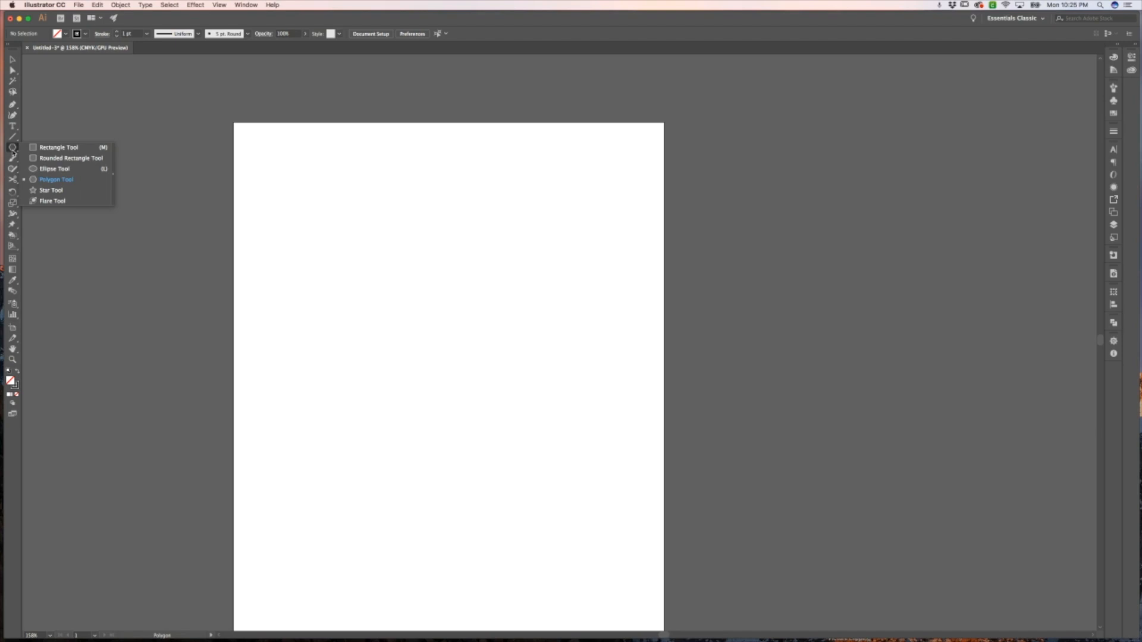
pyautogui.click(42, 122)
pyautogui.click(546, 347)
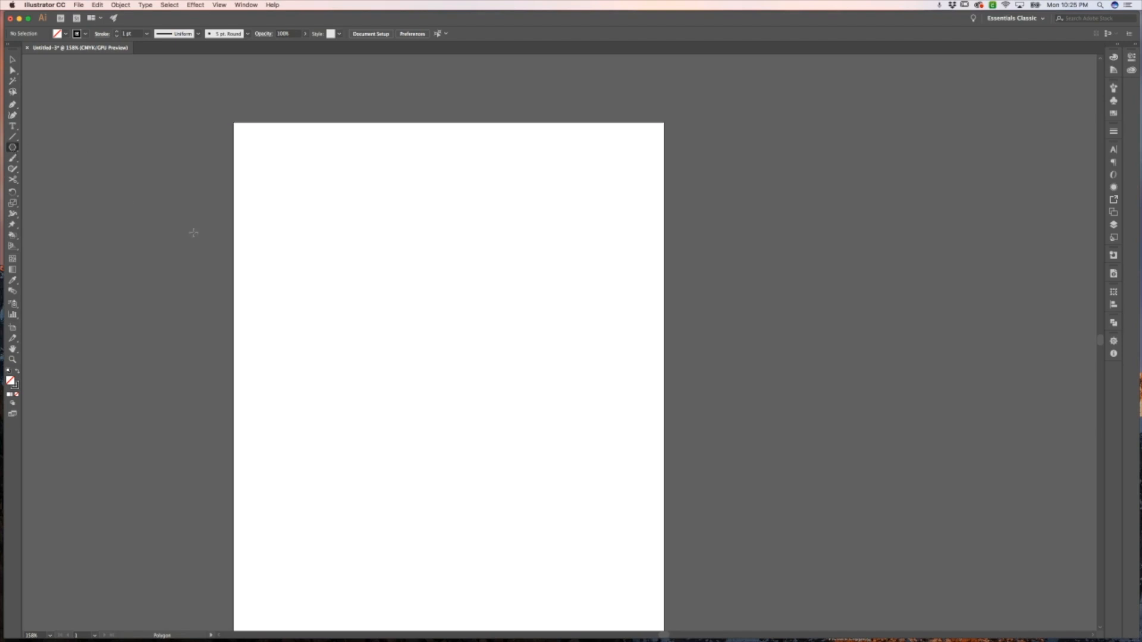
# Draw a rounded rectangle in the upper middle of the page with the Rounded Rectangle tool, adjusting its corner radius while dragging
pyautogui.click(14, 149)
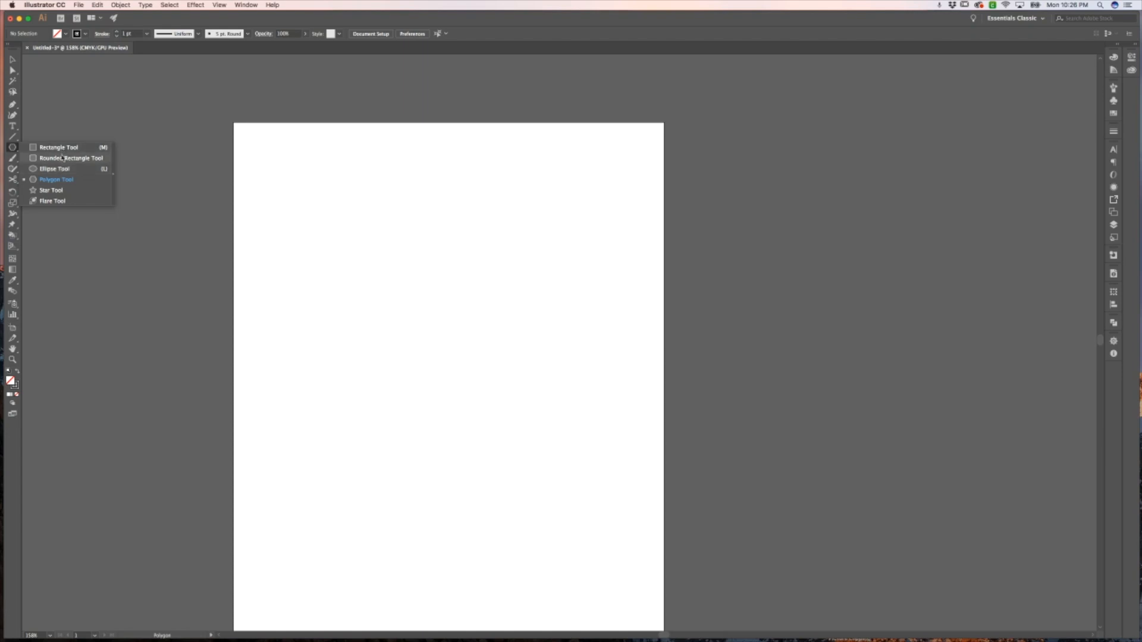
pyautogui.click(62, 158)
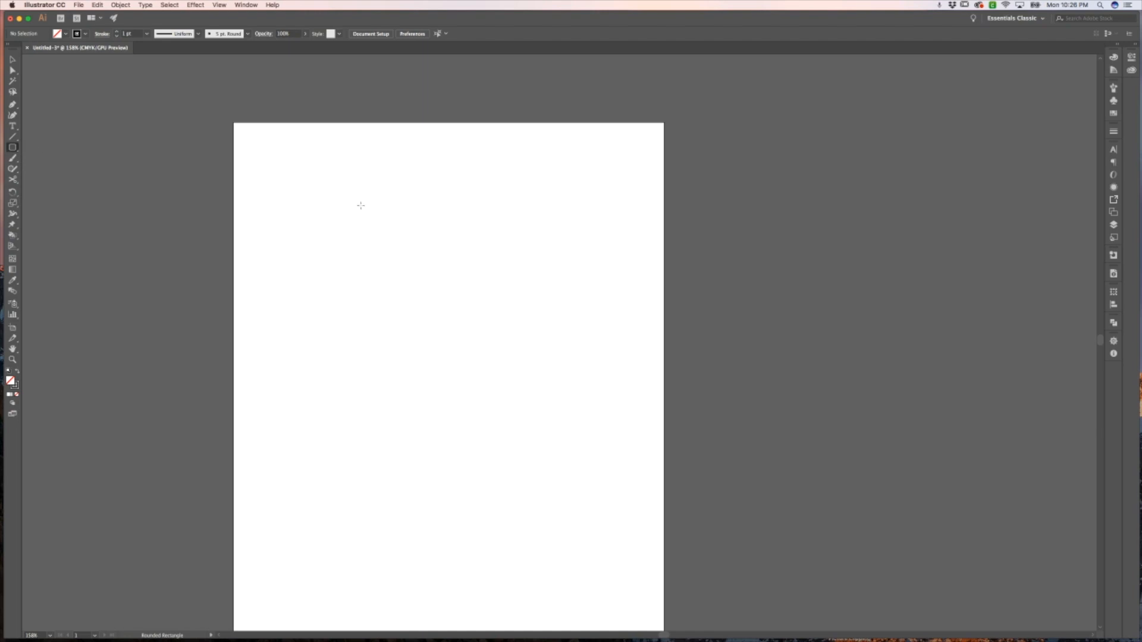
pyautogui.moveTo(352, 202); pyautogui.dragTo(536, 360)
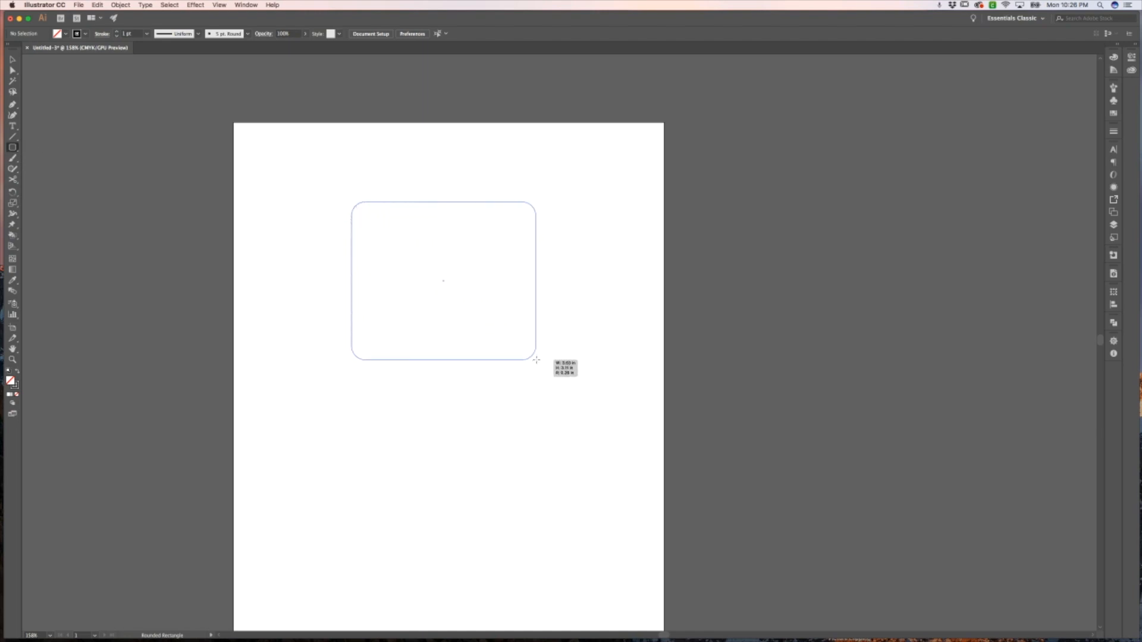
pyautogui.press('Up')
pyautogui.press('Down')
pyautogui.press('Down')
pyautogui.press('Down')
pyautogui.moveTo(536, 360); pyautogui.dragTo(536, 360)
pyautogui.press('v')
pyautogui.click(504, 352)
# Draw a three-pointed star inside the rounded rectangle with the Star tool, changing the point count while dragging
pyautogui.click(13, 148)
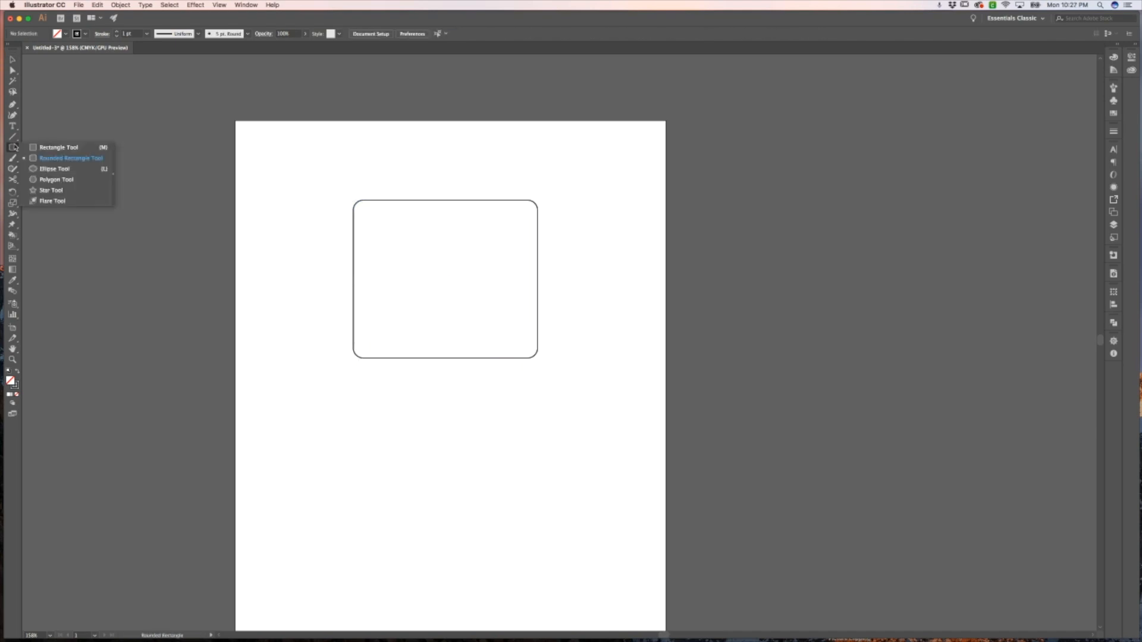
pyautogui.click(61, 190)
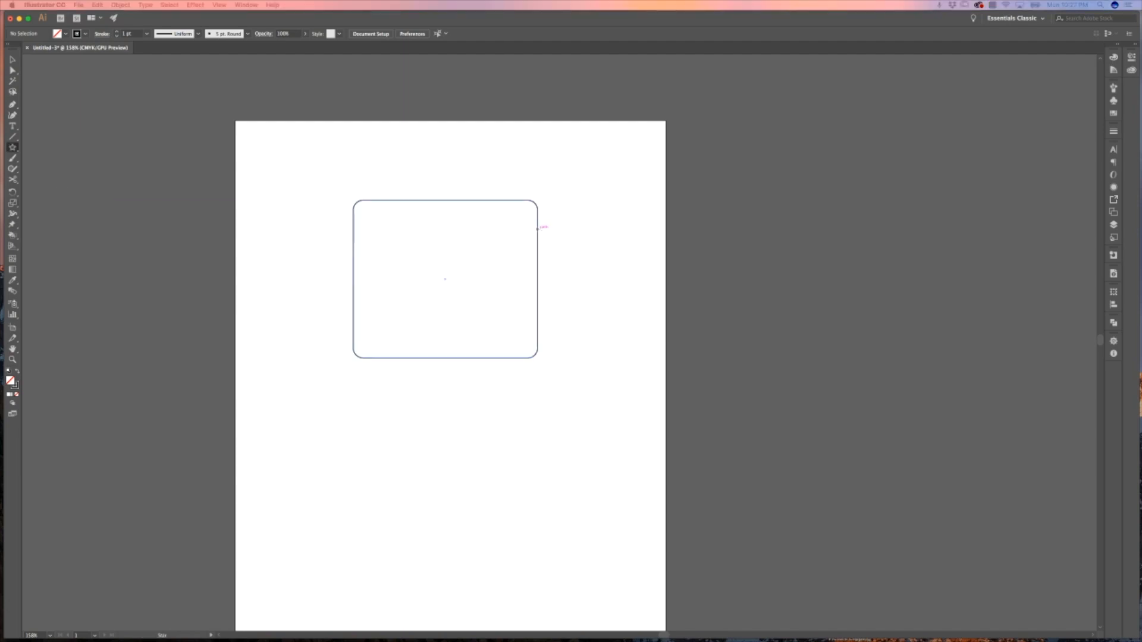
pyautogui.moveTo(466, 258); pyautogui.dragTo(508, 315)
pyautogui.press('Up')
pyautogui.press('Up')
pyautogui.press('Up')
pyautogui.press('Up')
pyautogui.press('Up')
pyautogui.press('Up')
pyautogui.press('Up')
pyautogui.press('Up')
pyautogui.press('Up')
pyautogui.press('Up')
pyautogui.press('Up')
pyautogui.press('Up')
pyautogui.press('Up')
pyautogui.press('Up')
pyautogui.press('Down')
pyautogui.press('Down')
pyautogui.press('Down')
pyautogui.press('Down')
pyautogui.press('Down')
pyautogui.press('Down')
pyautogui.press('Down')
pyautogui.press('Down')
pyautogui.press('Down')
pyautogui.press('Down')
pyautogui.press('Down')
pyautogui.press('Down')
pyautogui.press('Down')
pyautogui.press('Down')
pyautogui.press('Down')
pyautogui.press('Down')
pyautogui.press('Down')
pyautogui.press('Down')
pyautogui.press('Down')
pyautogui.moveTo(508, 316); pyautogui.dragTo(508, 315)
pyautogui.press('Down')
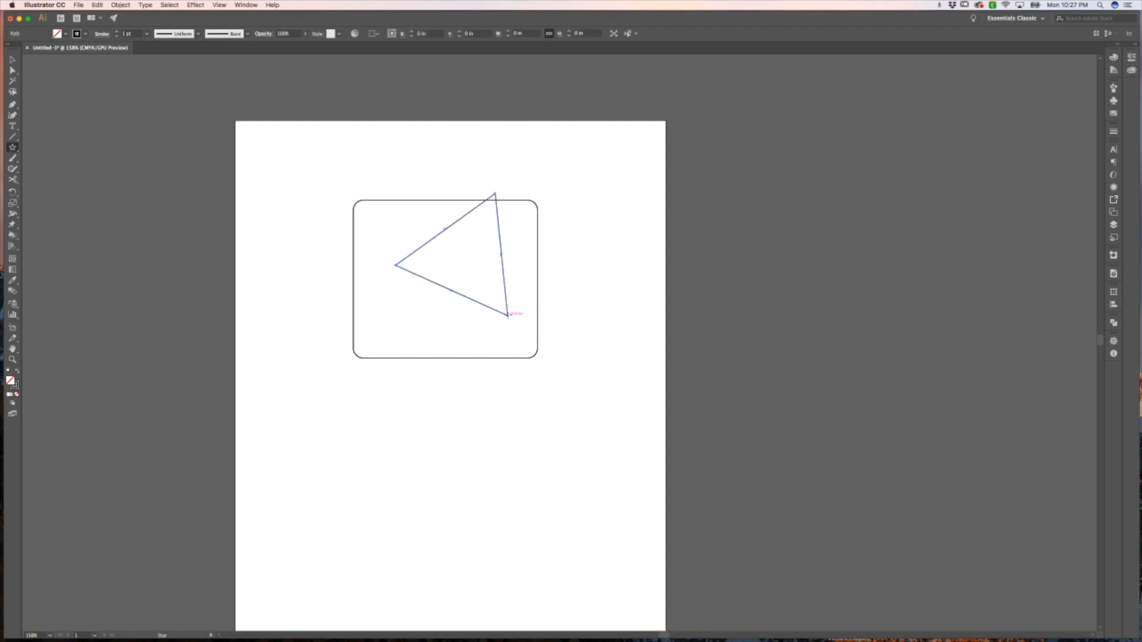
# Move the triangle below the rounded rectangle's right side with the Selection tool
pyautogui.press('v')
pyautogui.click(601, 288)
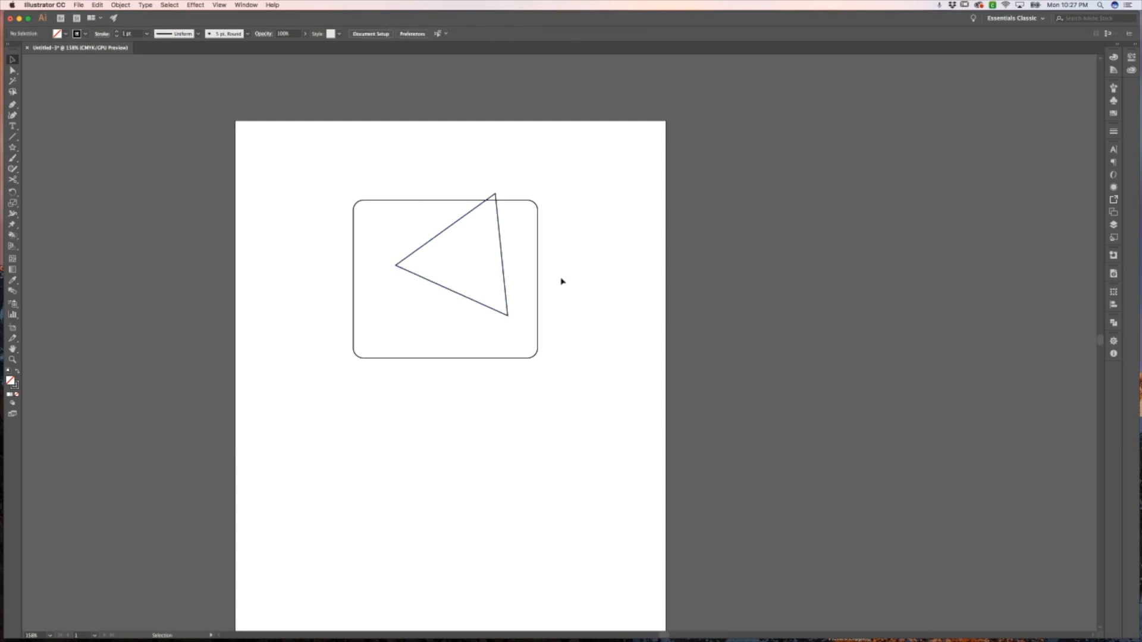
pyautogui.moveTo(500, 258); pyautogui.dragTo(577, 409)
pyautogui.click(574, 311)
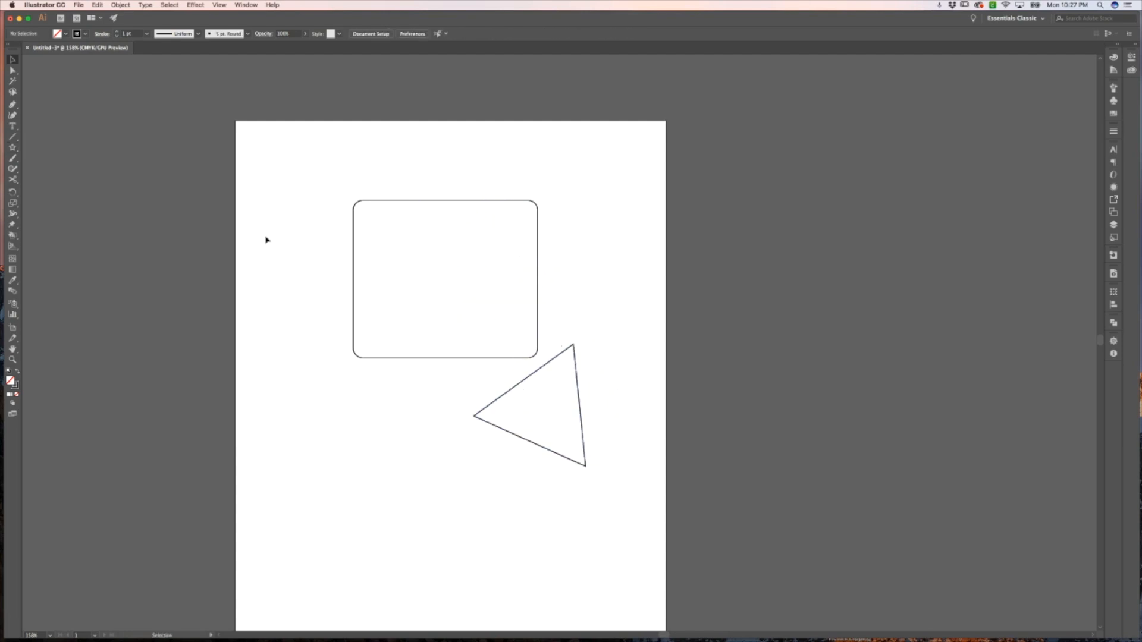
# Draw a circle below the rounded rectangle's left side with the Ellipse tool
pyautogui.click(12, 148)
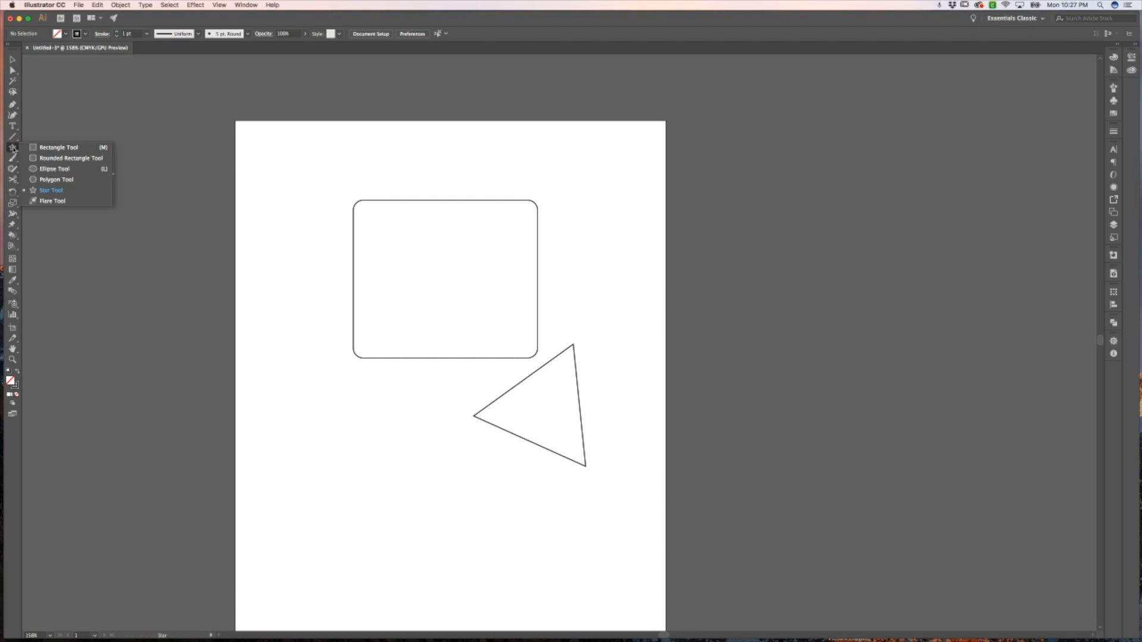
pyautogui.moveTo(13, 149); pyautogui.dragTo(52, 169)
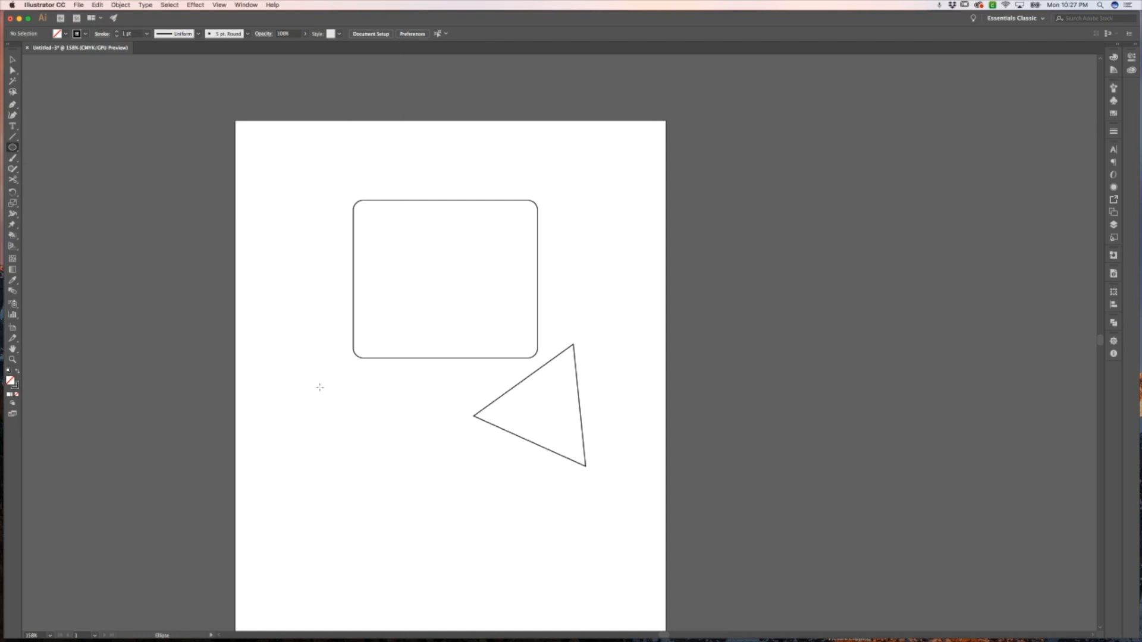
pyautogui.moveTo(321, 387); pyautogui.dragTo(365, 462)
pyautogui.press('v')
pyautogui.click(437, 461)
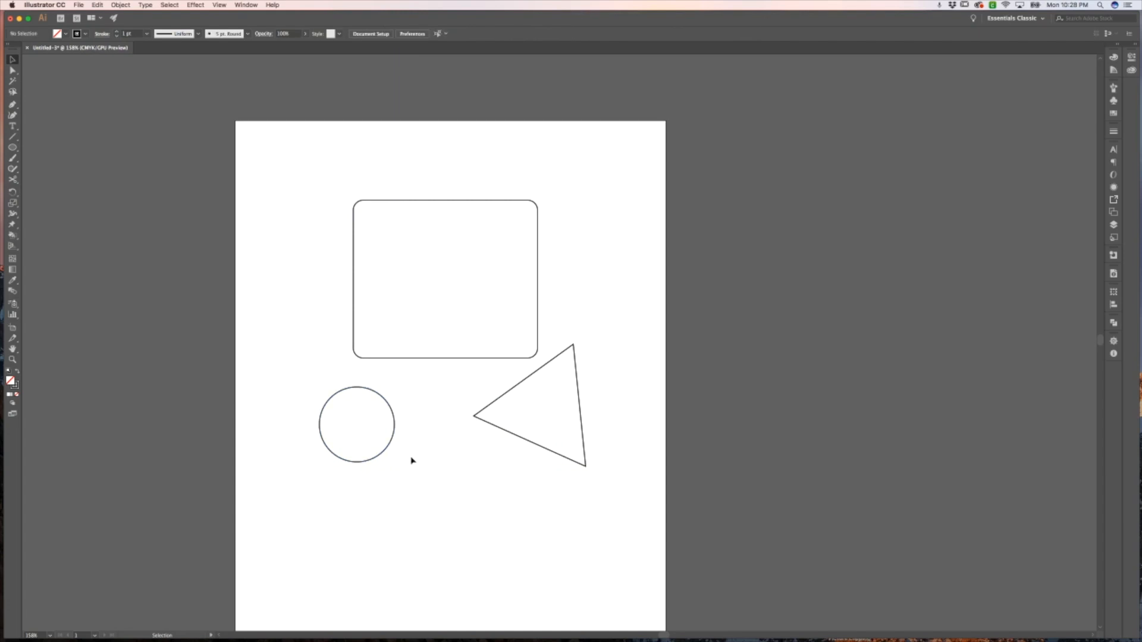
# Cut the rounded rectangle's bottom edge near its left corner with the Scissors tool
pyautogui.moveTo(576, 492)
pyautogui.mouseDown()
pyautogui.moveTo(464, 448)
pyautogui.moveTo(558, 499)
pyautogui.mouseUp()
pyautogui.click(12, 180)
pyautogui.click(13, 181)
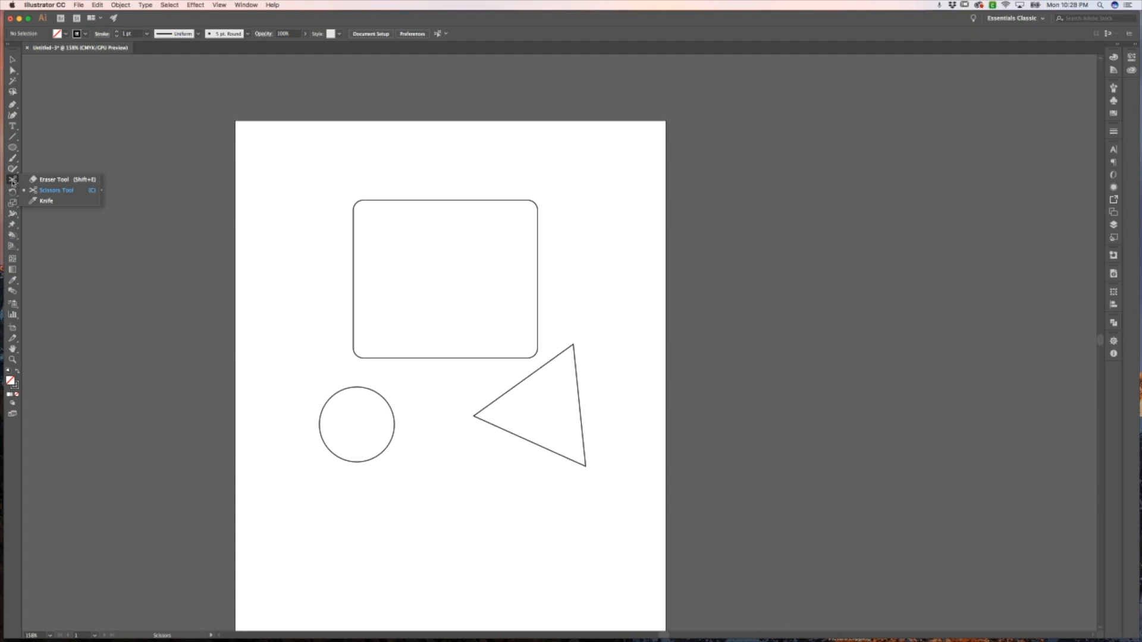
pyautogui.click(228, 291)
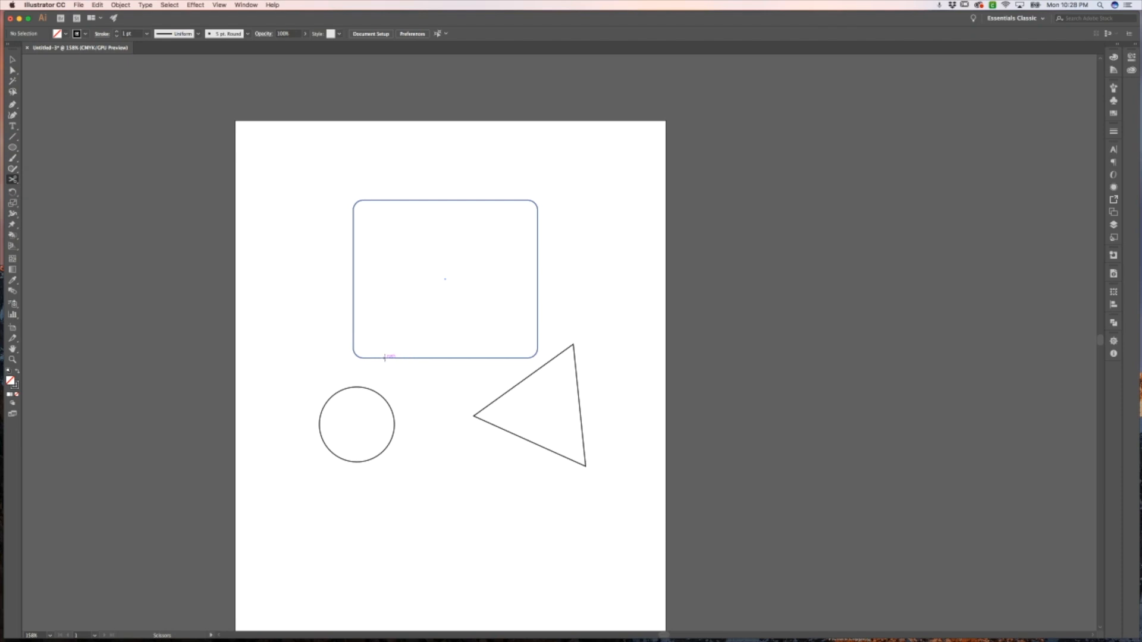
pyautogui.click(384, 357)
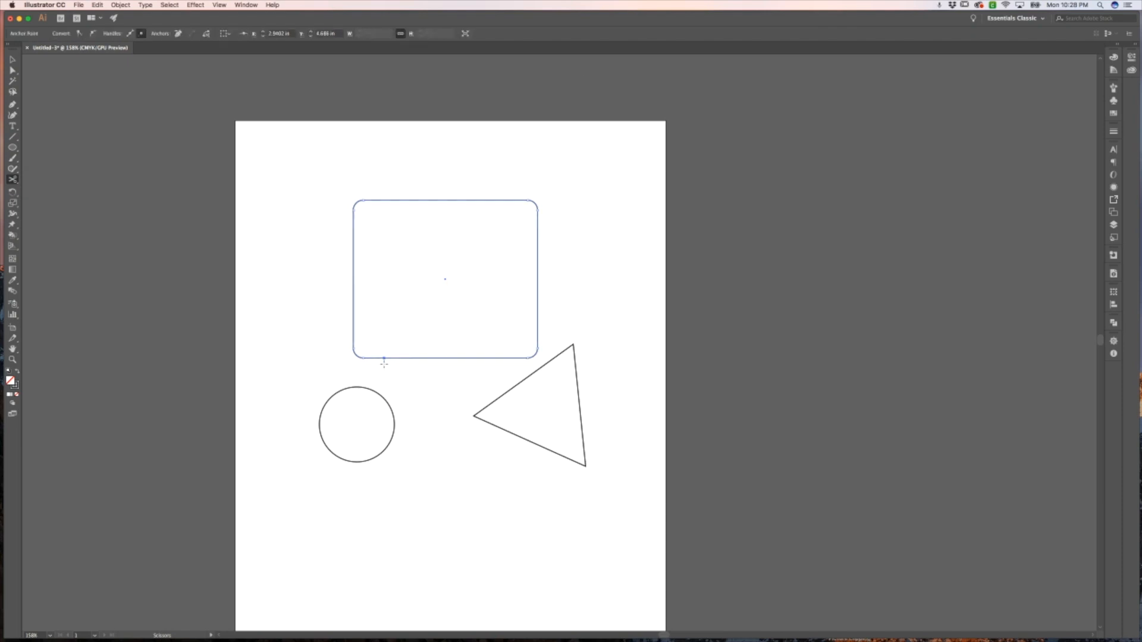
# Zoom in on the cut in the rounded rectangle's bottom edge and pull one cut end slightly apart with the Direct Selection tool
pyautogui.press('super+shift+a')
pyautogui.press('z')
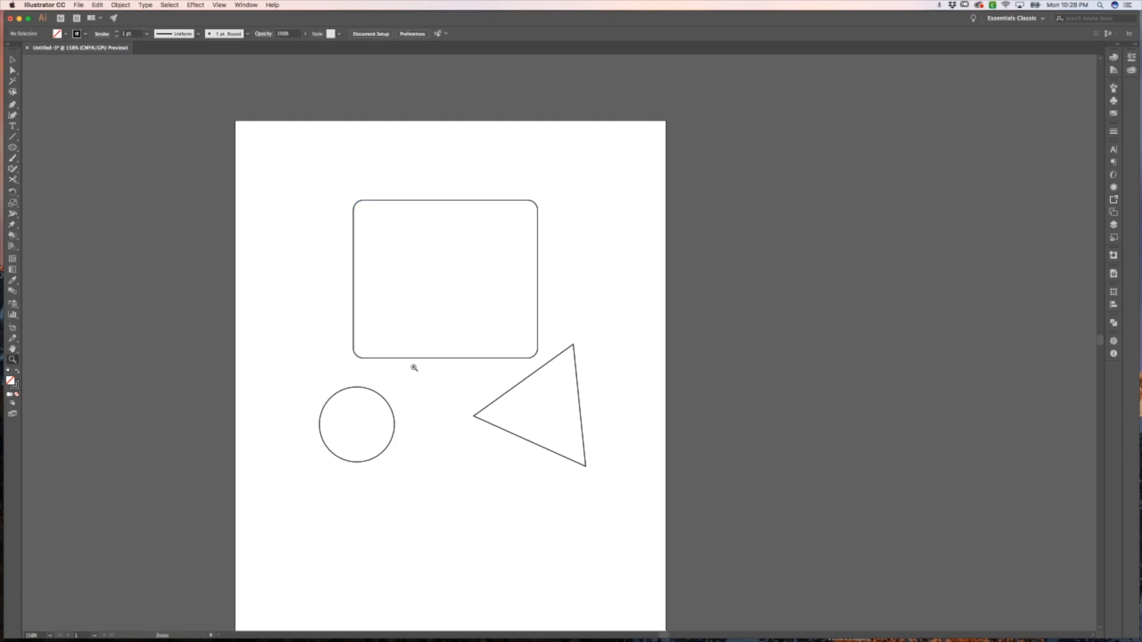
pyautogui.click(410, 362)
pyautogui.click(554, 336)
pyautogui.click(599, 295)
pyautogui.click(594, 298)
pyautogui.press('a')
pyautogui.click(592, 281)
pyautogui.click(551, 282)
pyautogui.moveTo(552, 285); pyautogui.dragTo(537, 285)
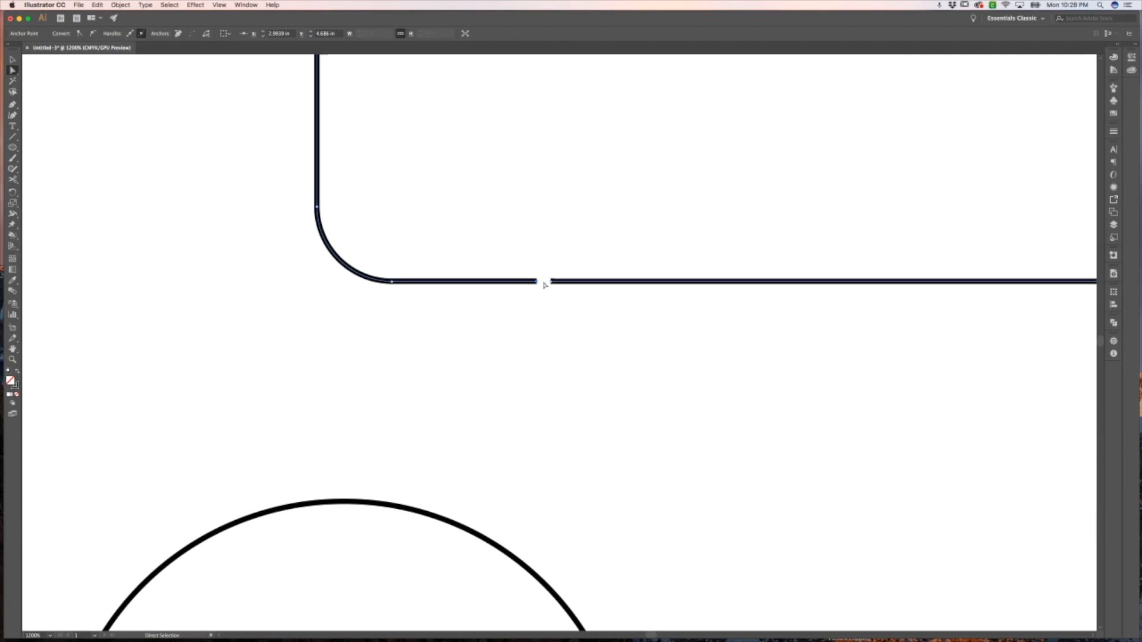
pyautogui.click(594, 316)
pyautogui.press('z')
pyautogui.press('super+0')
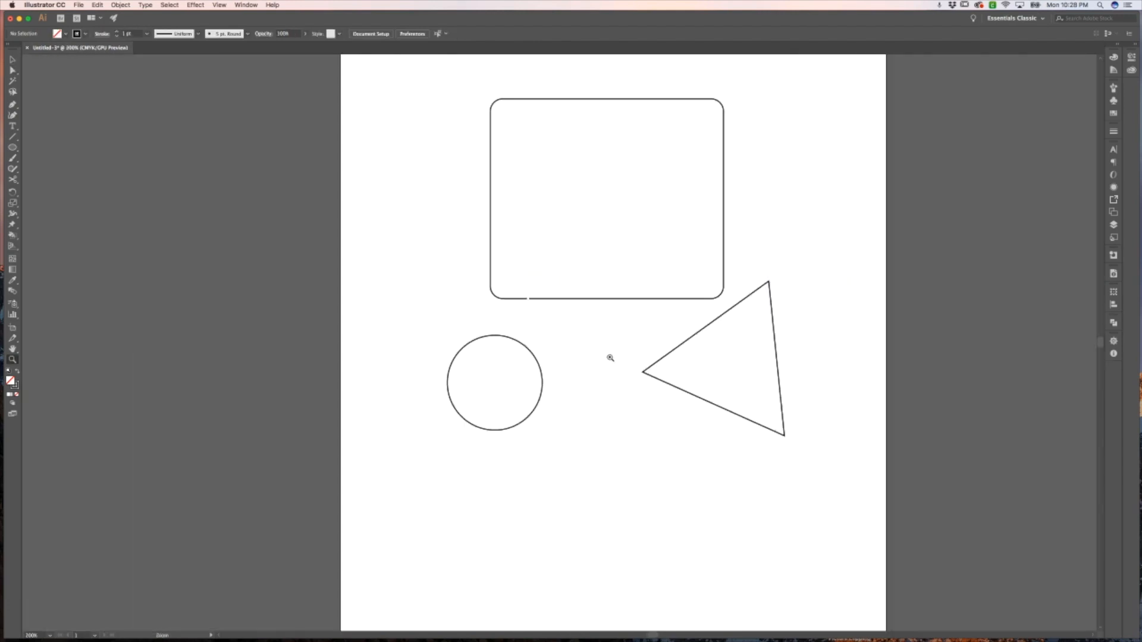
# Delete the rounded rectangle's right side segment with the Direct Selection tool
pyautogui.press('v')
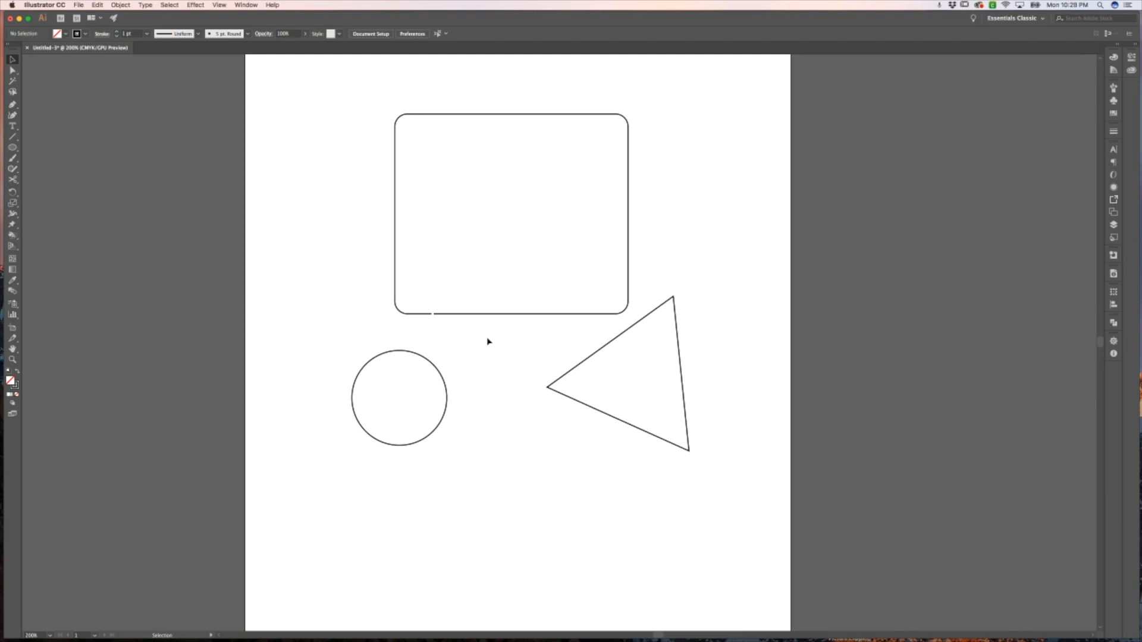
pyautogui.press('a')
pyautogui.click(629, 191)
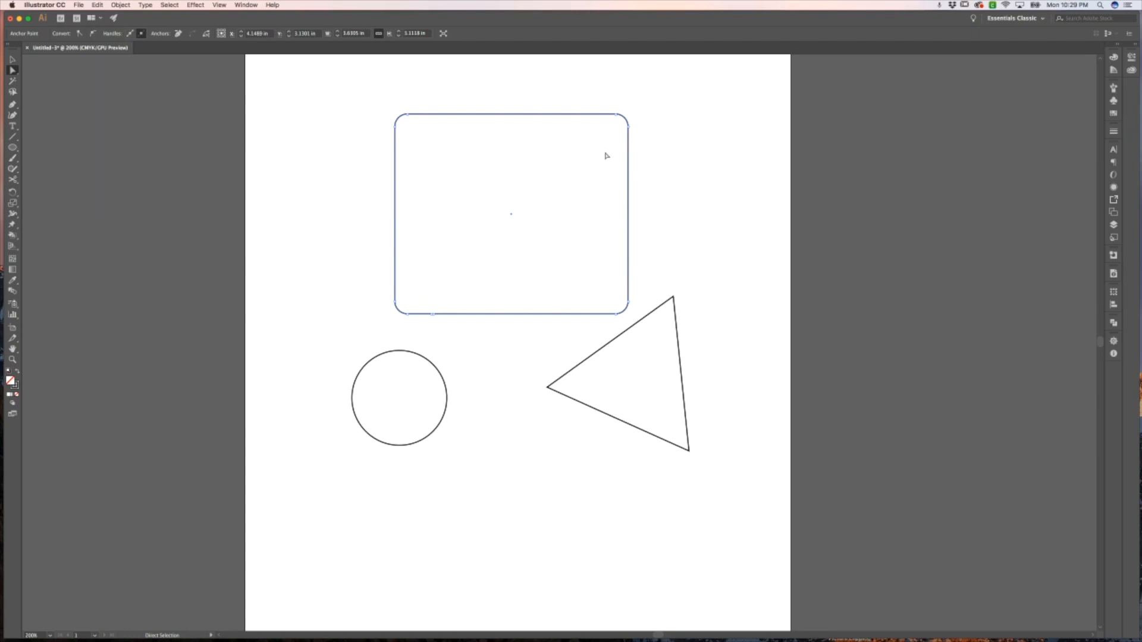
pyautogui.click(653, 186)
pyautogui.click(629, 186)
pyautogui.press('Delete')
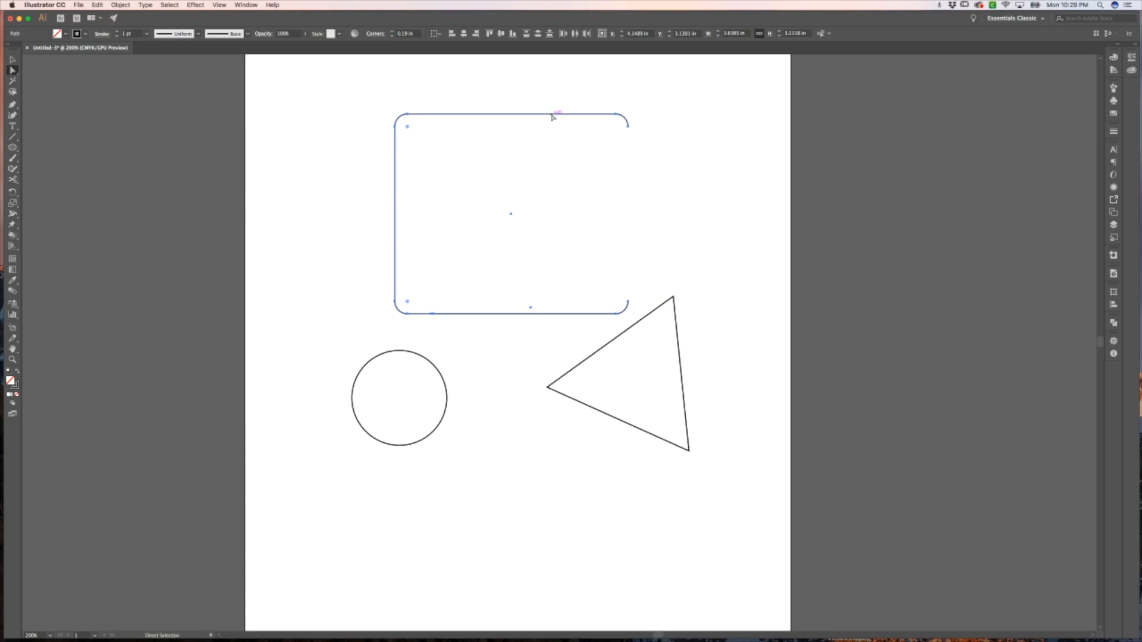
pyautogui.click(638, 117)
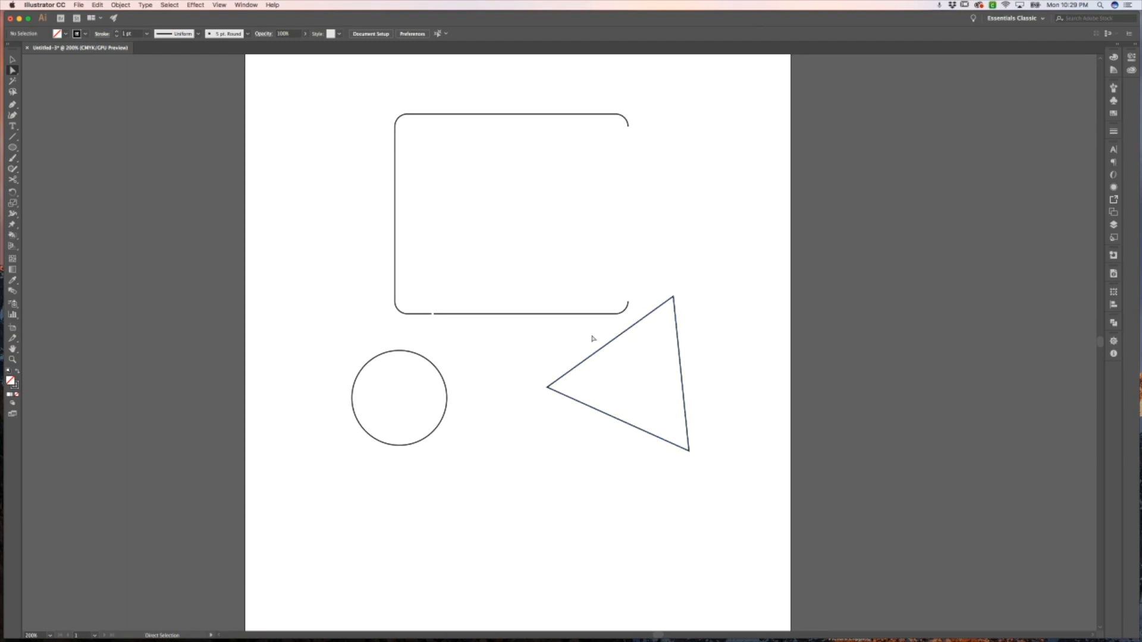
# Nudge the rounded rectangle's bottom edge segment slightly to the right, widening the gap
pyautogui.click(456, 315)
pyautogui.moveTo(505, 316)
pyautogui.mouseDown()
pyautogui.moveTo(505, 339)
pyautogui.moveTo(502, 255)
pyautogui.moveTo(510, 345)
pyautogui.moveTo(509, 288)
pyautogui.moveTo(509, 315)
pyautogui.mouseUp()
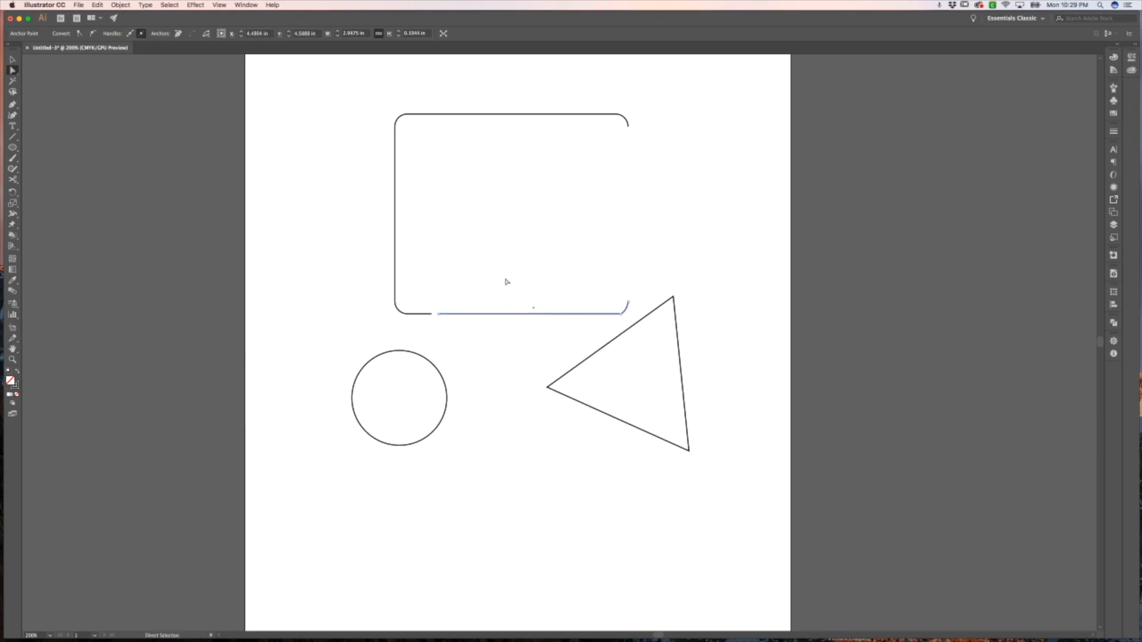
pyautogui.click(507, 282)
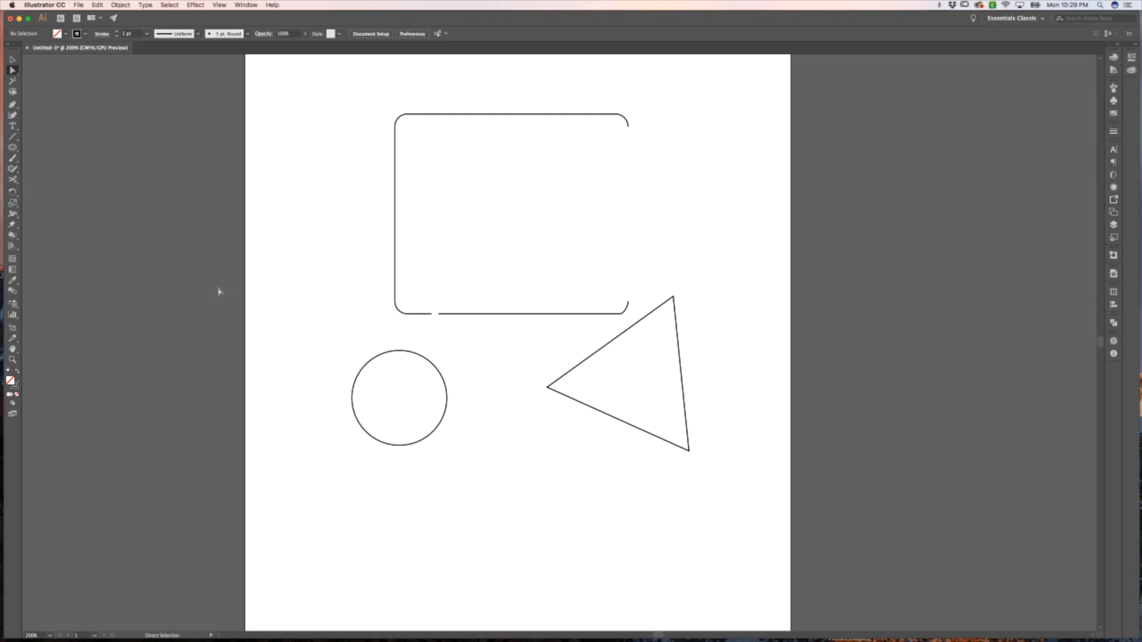
pyautogui.click(13, 350)
pyautogui.hscroll(5, 278, 365)
pyautogui.scroll(4, 271, 365)
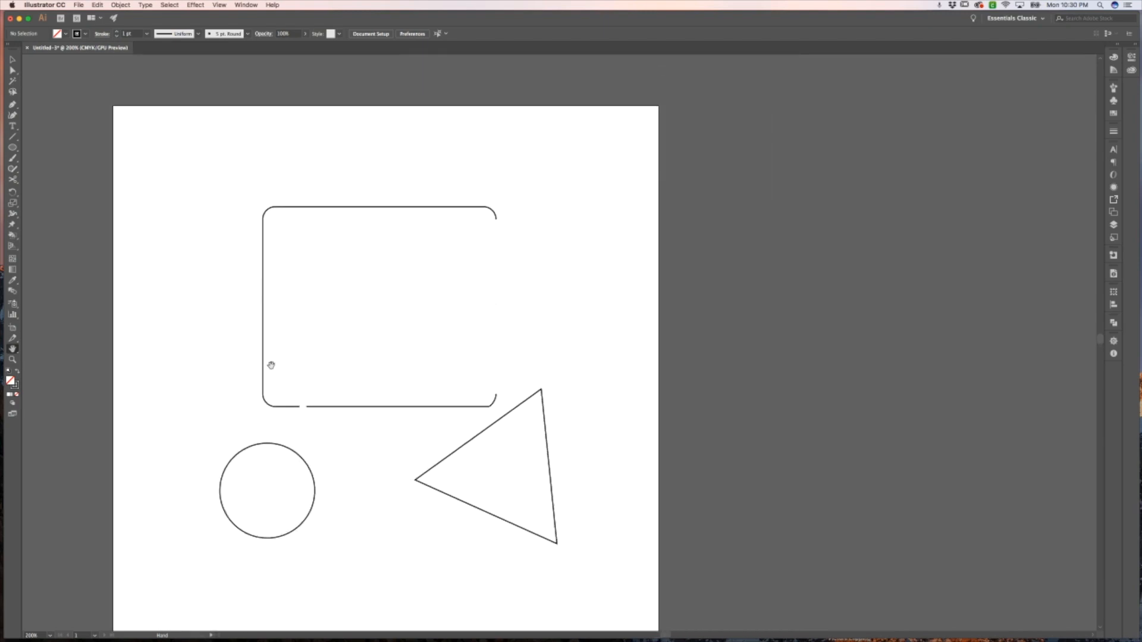
pyautogui.scroll(5, 271, 365)
pyautogui.hscroll(-10, 272, 365)
pyautogui.scroll(-3, 272, 365)
pyautogui.hscroll(6, 271, 365)
pyautogui.hscroll(-3, 271, 366)
pyautogui.scroll(-3, 271, 366)
pyautogui.hscroll(-3, 271, 365)
pyautogui.hscroll(10, 271, 365)
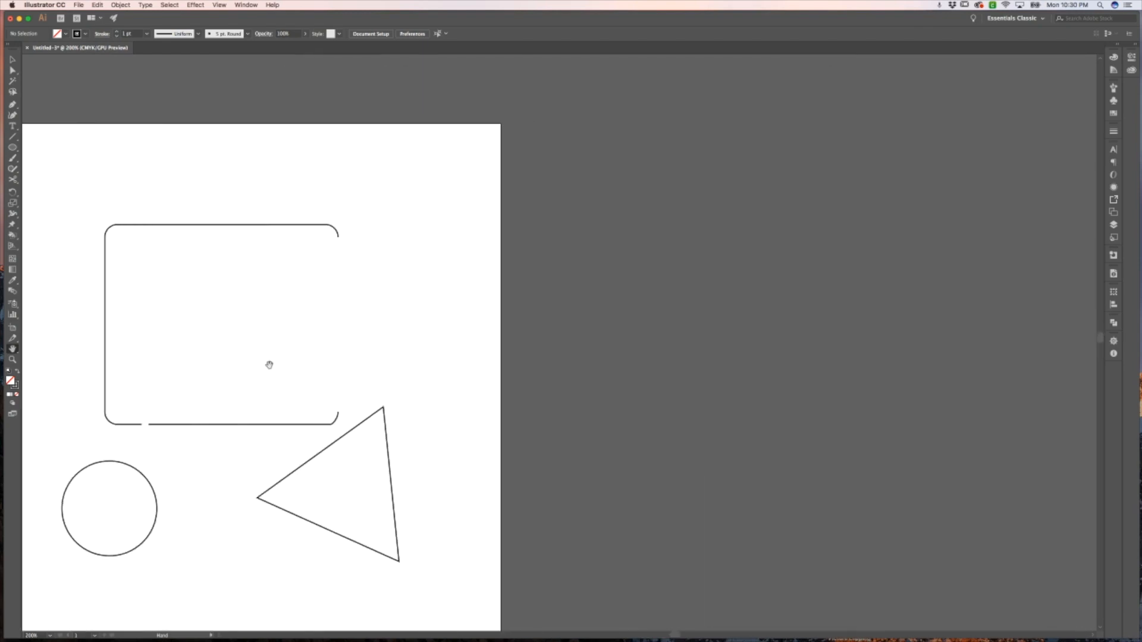
pyautogui.hscroll(-7, 269, 365)
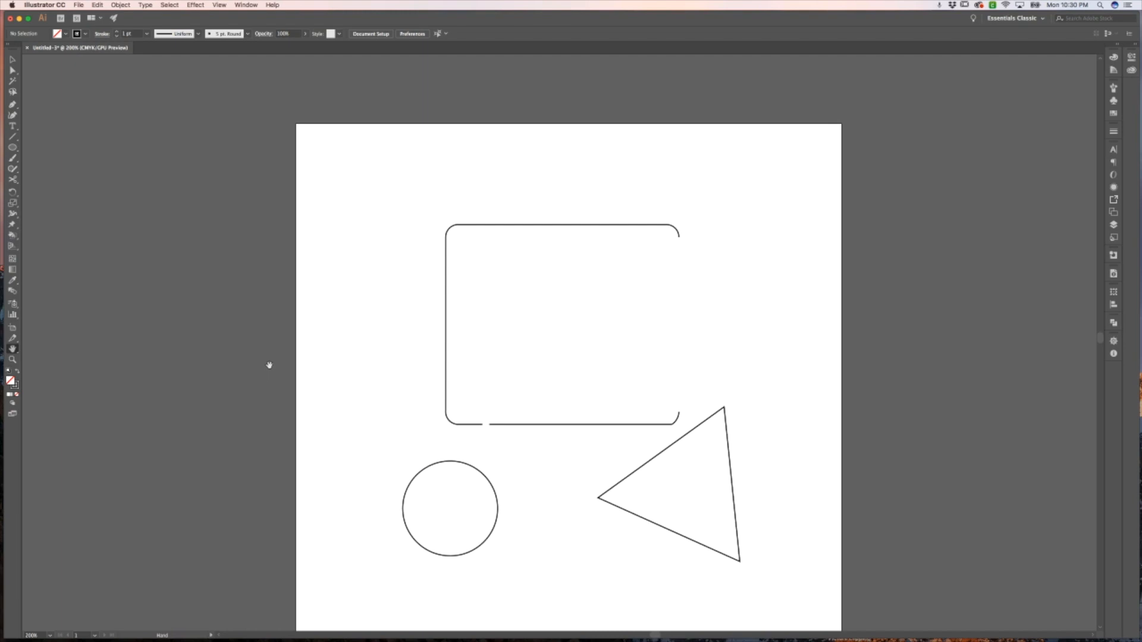
pyautogui.moveTo(283, 345)
pyautogui.mouseDown()
pyautogui.moveTo(158, 339)
pyautogui.moveTo(605, 322)
pyautogui.moveTo(450, 360)
pyautogui.moveTo(253, 280)
pyautogui.moveTo(230, 248)
pyautogui.moveTo(201, 298)
pyautogui.moveTo(427, 407)
pyautogui.moveTo(380, 354)
pyautogui.moveTo(311, 360)
pyautogui.moveTo(291, 342)
pyautogui.mouseUp()
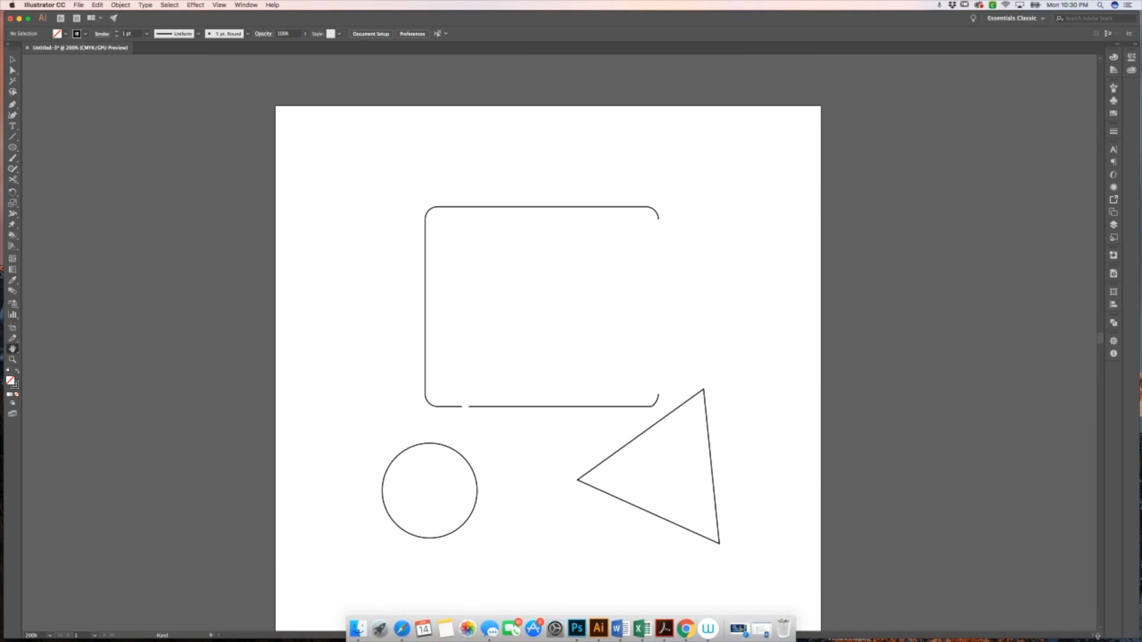
pyautogui.hscroll(5, 1012, 460)
pyautogui.moveTo(1100, 339)
pyautogui.mouseDown()
pyautogui.moveTo(1100, 324)
pyautogui.moveTo(1099, 355)
pyautogui.moveTo(1097, 344)
pyautogui.mouseUp()
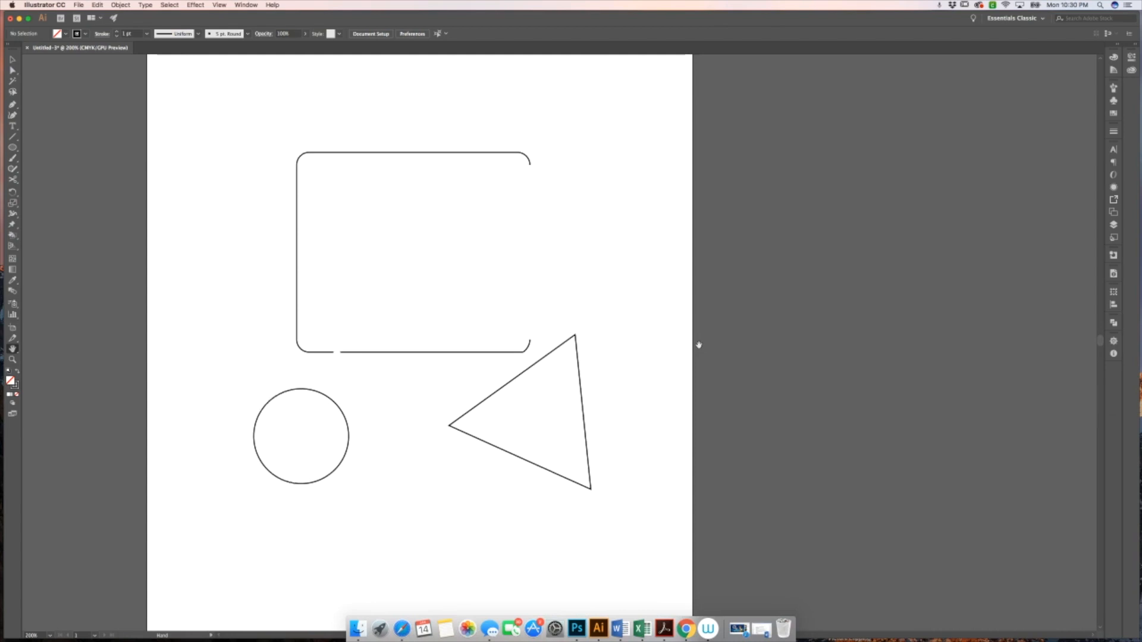
pyautogui.scroll(3, 699, 345)
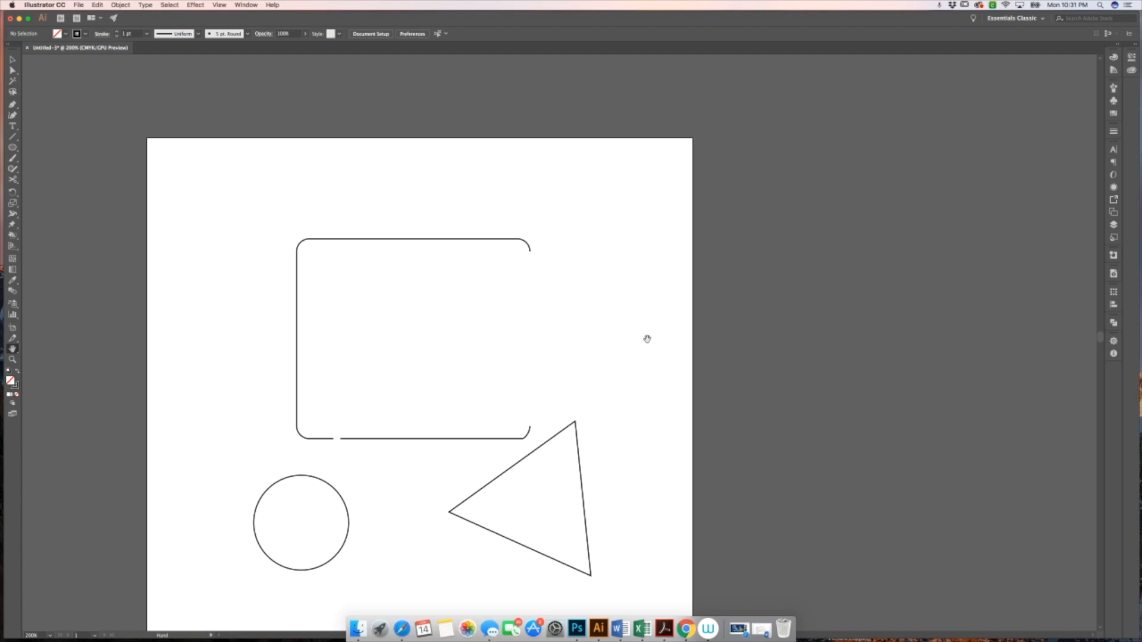
pyautogui.moveTo(647, 339); pyautogui.dragTo(685, 295)
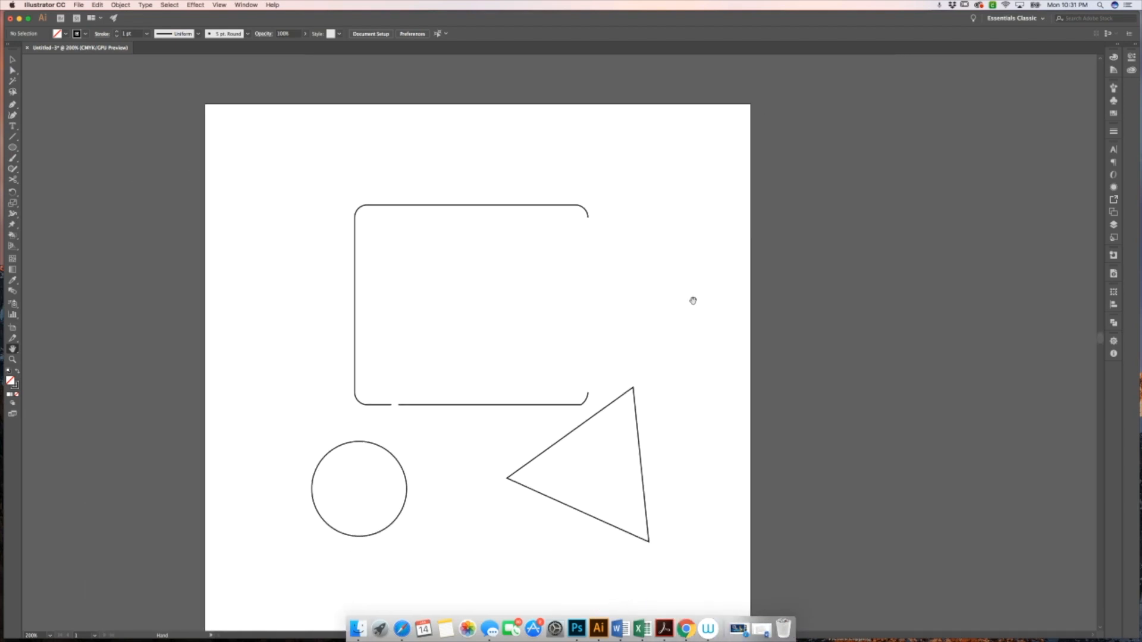
pyautogui.moveTo(326, 301); pyautogui.dragTo(319, 337)
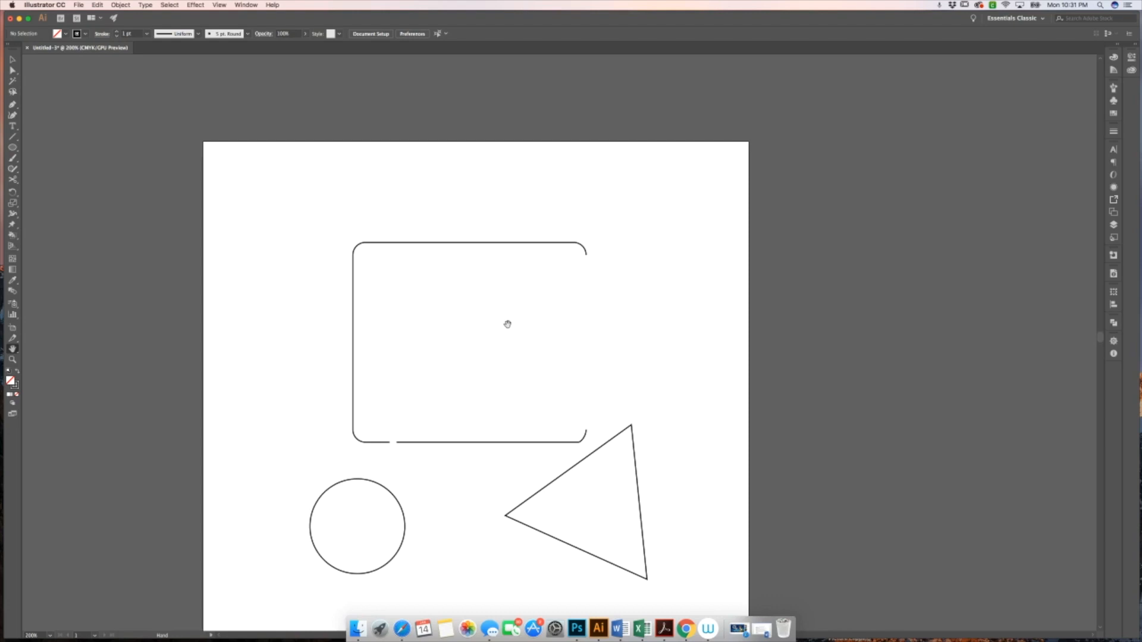
pyautogui.scroll(-5, 507, 324)
pyautogui.hscroll(5, 508, 325)
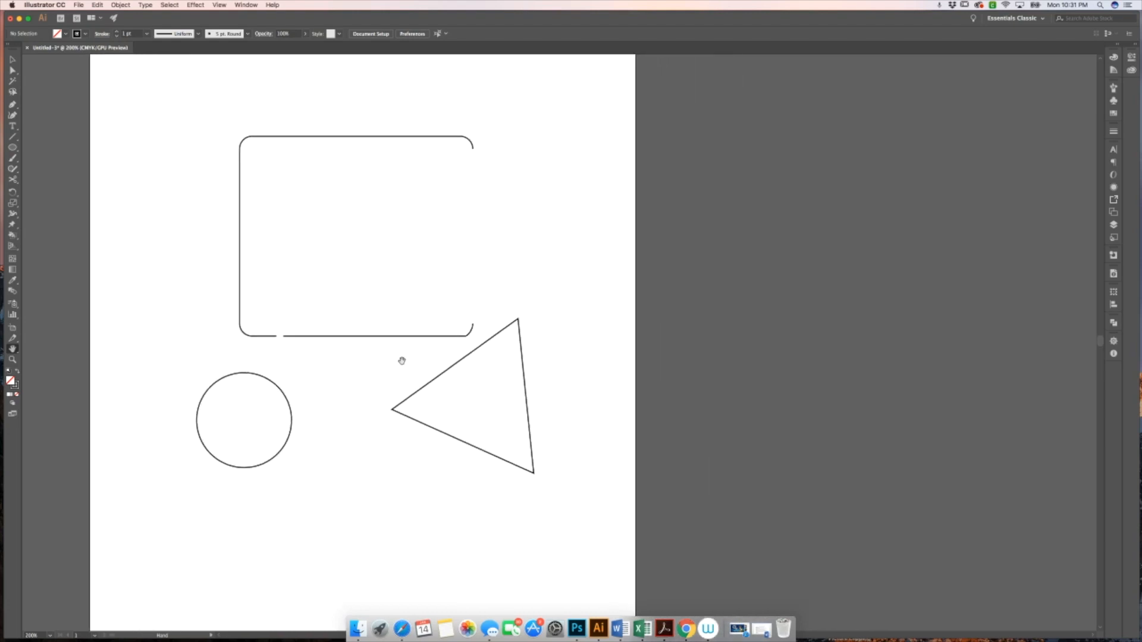
pyautogui.moveTo(516, 275); pyautogui.dragTo(663, 369)
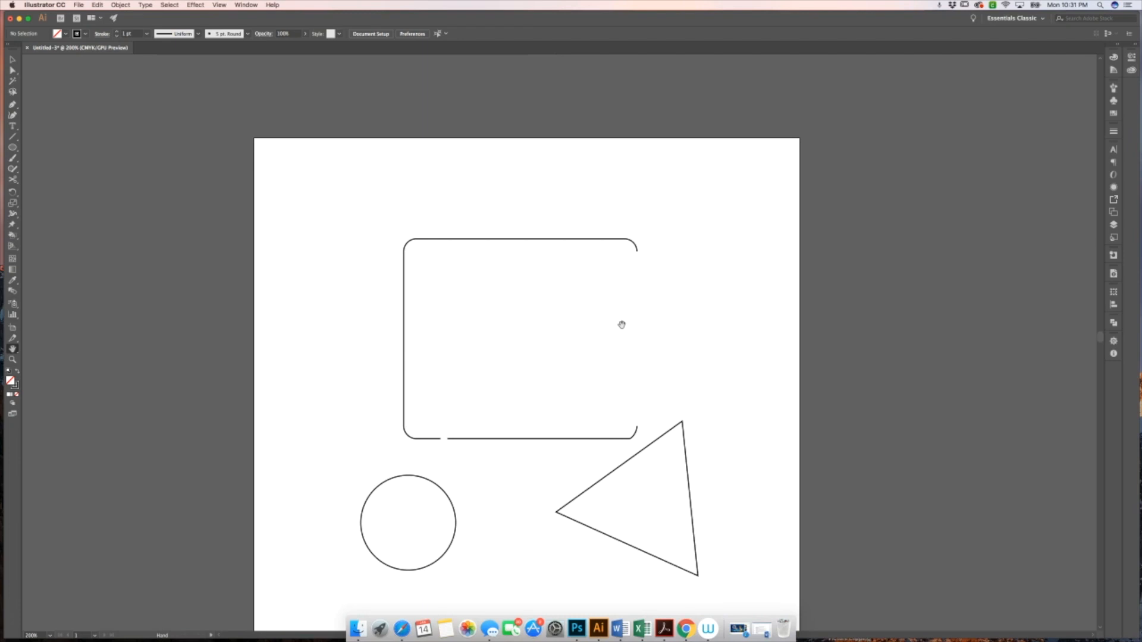
pyautogui.press('z')
pyautogui.click(652, 355)
pyautogui.click(555, 350)
pyautogui.click(555, 351)
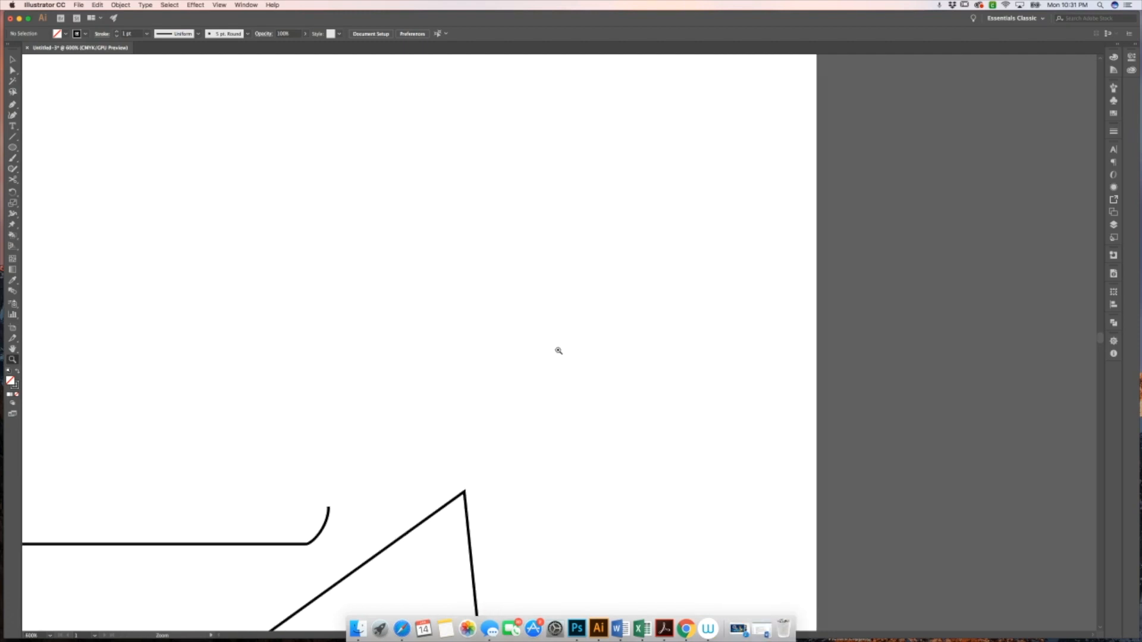
pyautogui.click(521, 339)
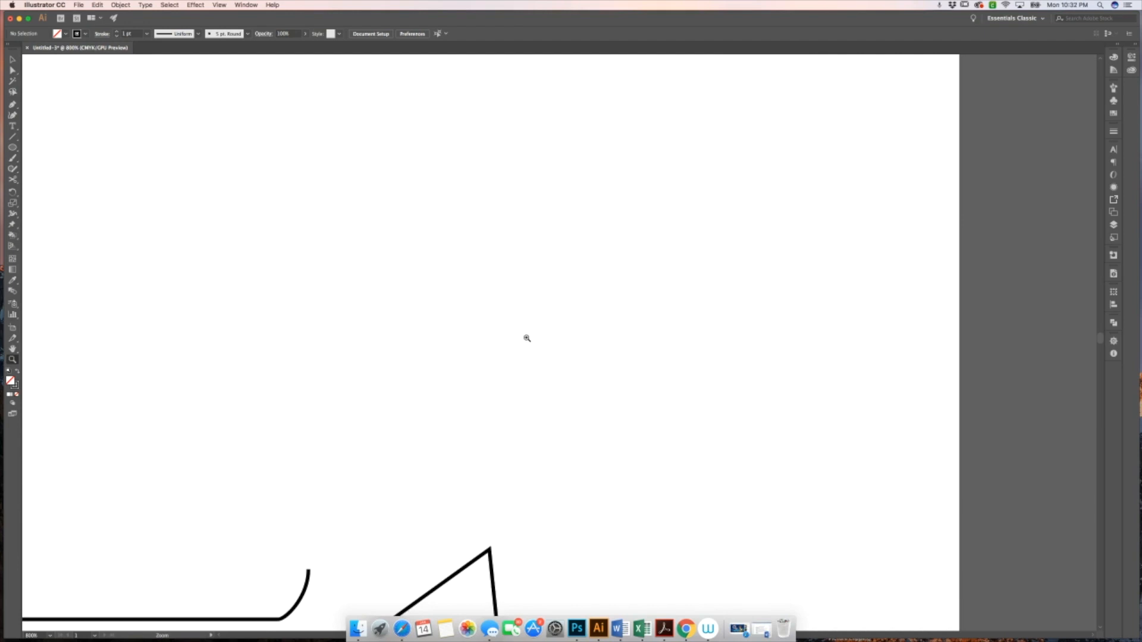
pyautogui.keyDown('alt'); pyautogui.click(528, 338); pyautogui.keyUp('alt')
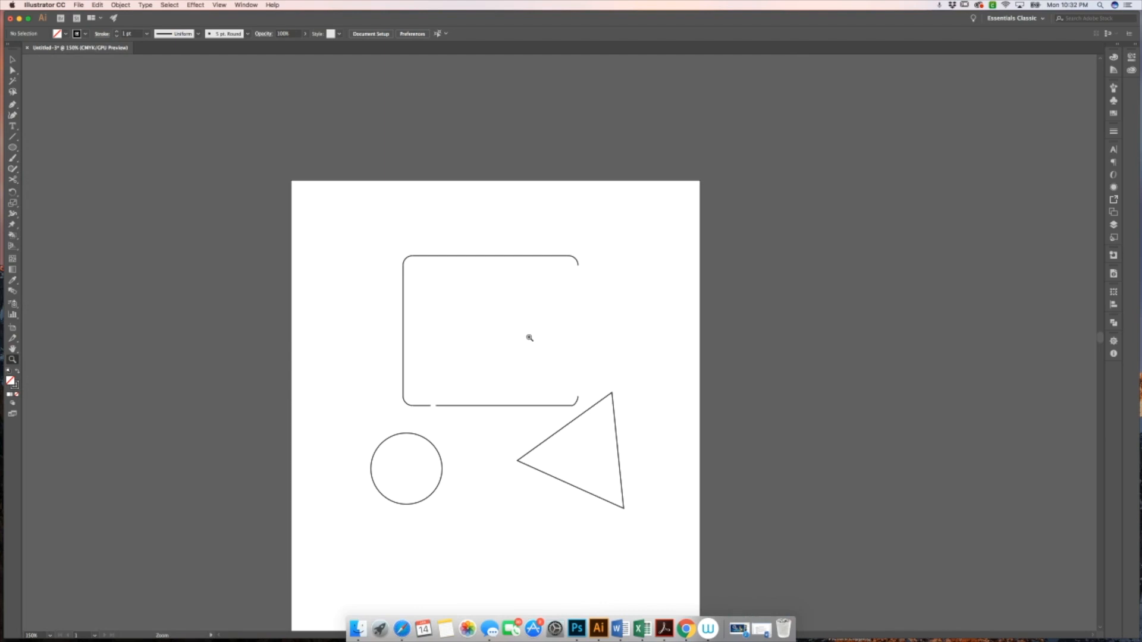
pyautogui.moveTo(529, 338); pyautogui.dragTo(487, 326)
pyautogui.moveTo(780, 447)
pyautogui.mouseDown()
pyautogui.moveTo(701, 408)
pyautogui.moveTo(781, 446)
pyautogui.mouseUp()
pyautogui.scroll(-3, 782, 446)
pyautogui.hscroll(3, 782, 446)
pyautogui.hscroll(-3, 782, 447)
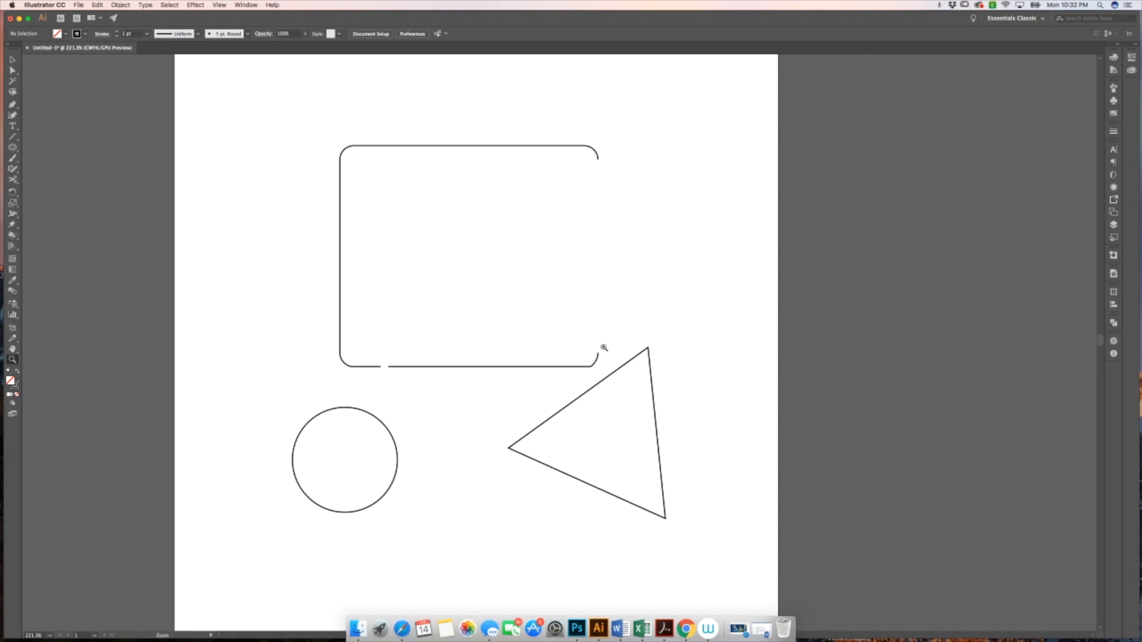
pyautogui.moveTo(604, 347); pyautogui.dragTo(395, 339)
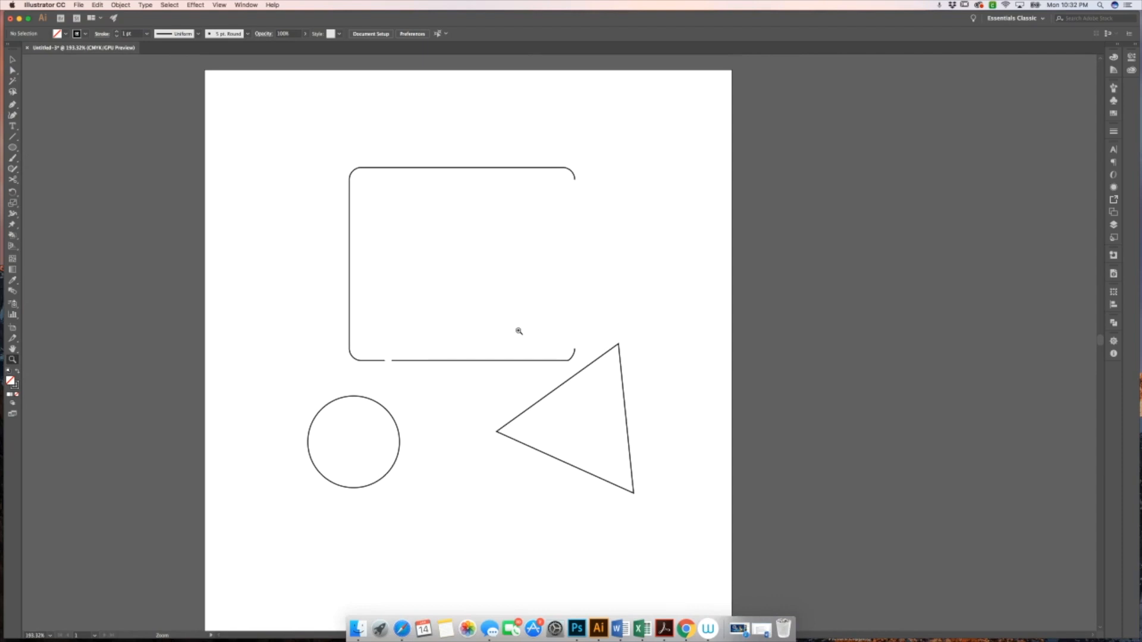
pyautogui.scroll(-1, 519, 332)
pyautogui.scroll(3, 518, 332)
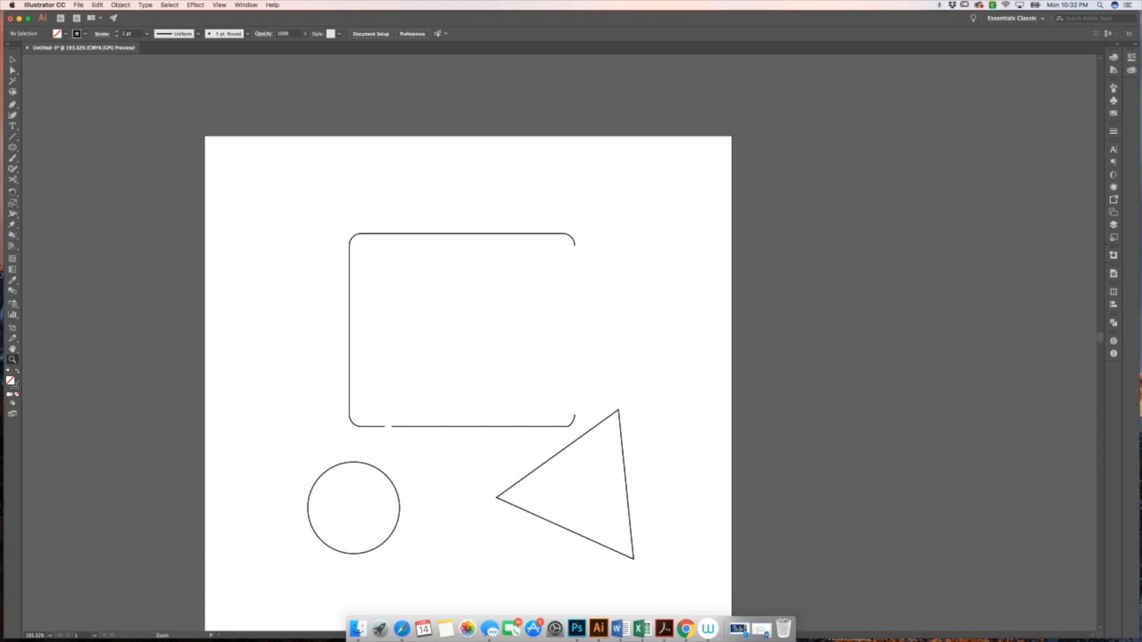
# Open the Pathfinder panel, then select all shapes on the artboard and delete them
pyautogui.press('v')
pyautogui.click(243, 5)
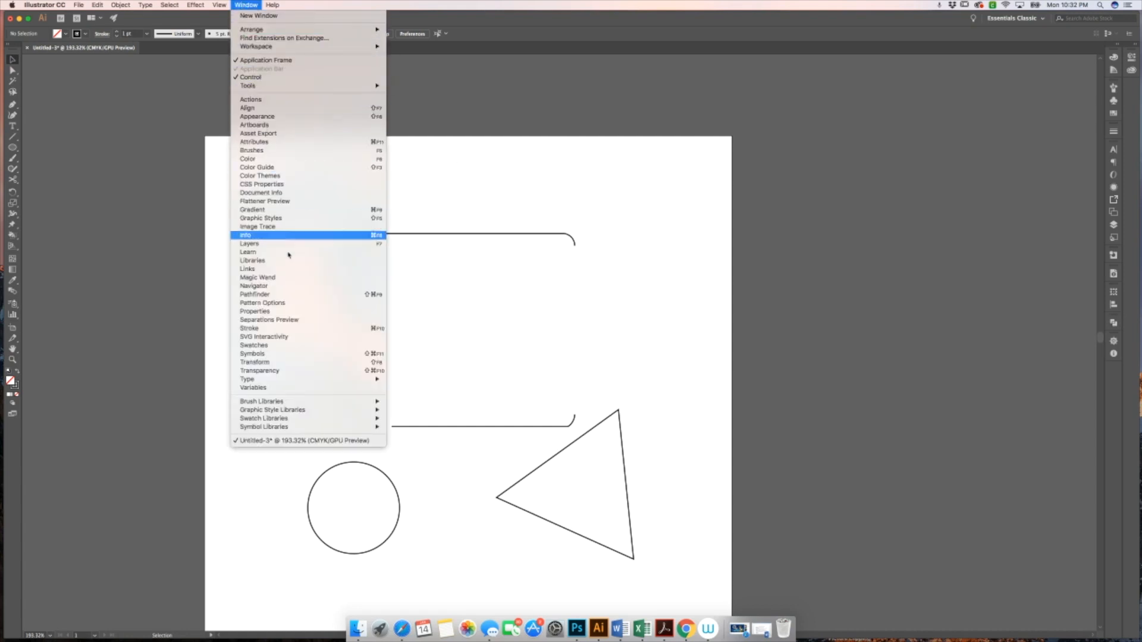
pyautogui.click(297, 297)
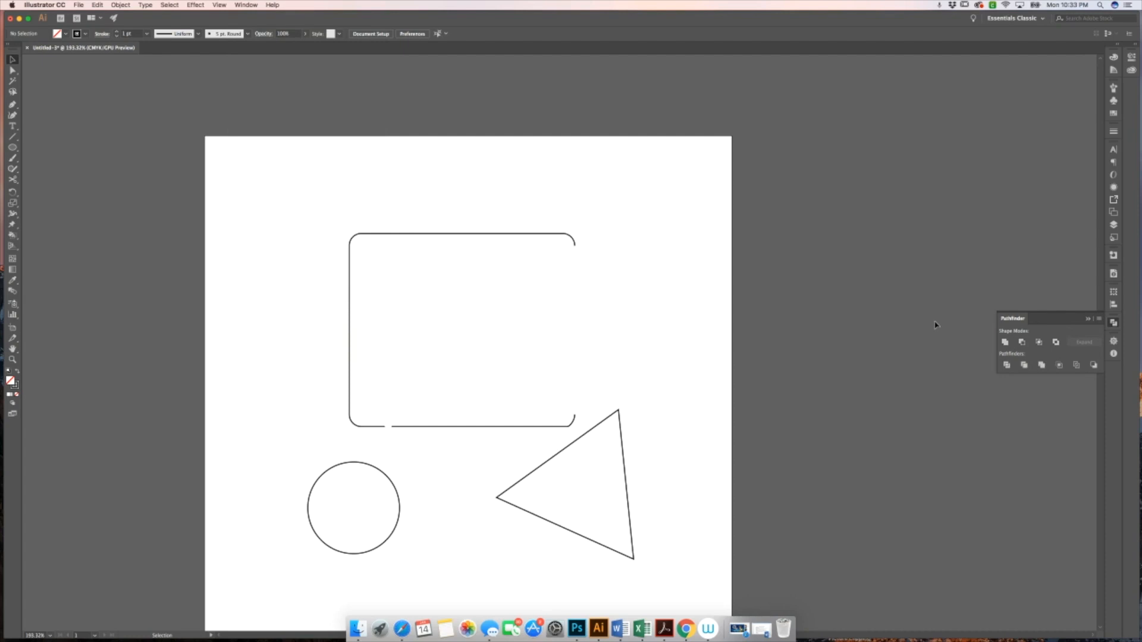
pyautogui.moveTo(233, 203); pyautogui.dragTo(710, 597)
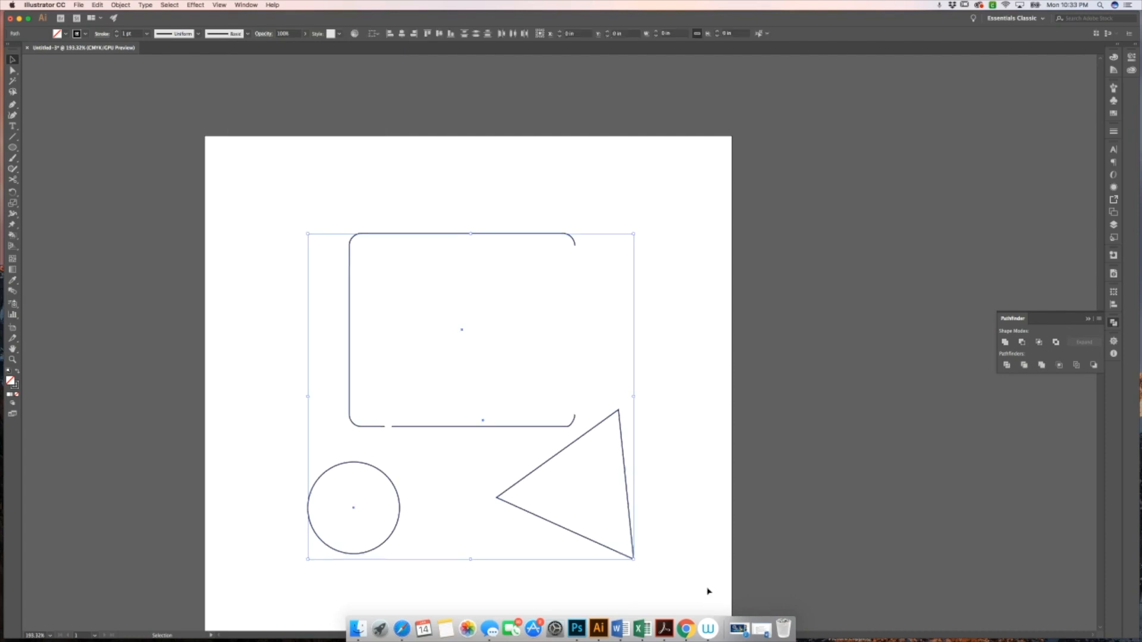
pyautogui.press('Delete')
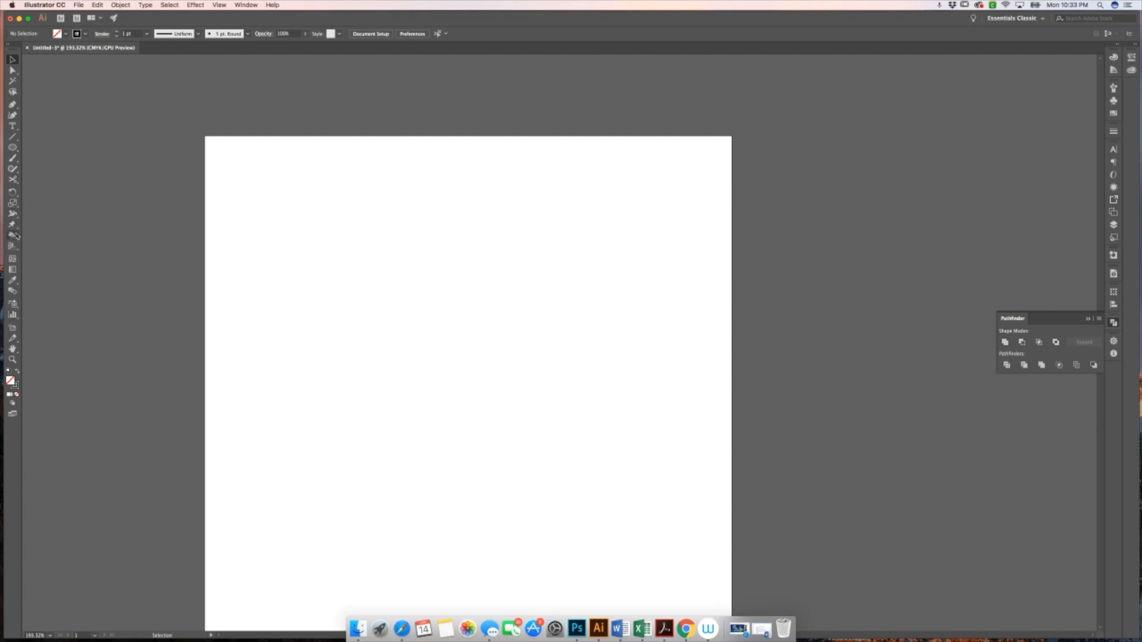
# Draw a rectangle about 2.85 × 2.33 in with the Rectangle tool and select it
pyautogui.click(13, 148)
pyautogui.moveTo(14, 151); pyautogui.dragTo(54, 148)
pyautogui.moveTo(328, 245); pyautogui.dragTo(506, 389)
pyautogui.press('v')
pyautogui.click(558, 380)
pyautogui.click(506, 291)
# Fill the rectangle with a green swatch from the Swatches panel
pyautogui.click(1114, 113)
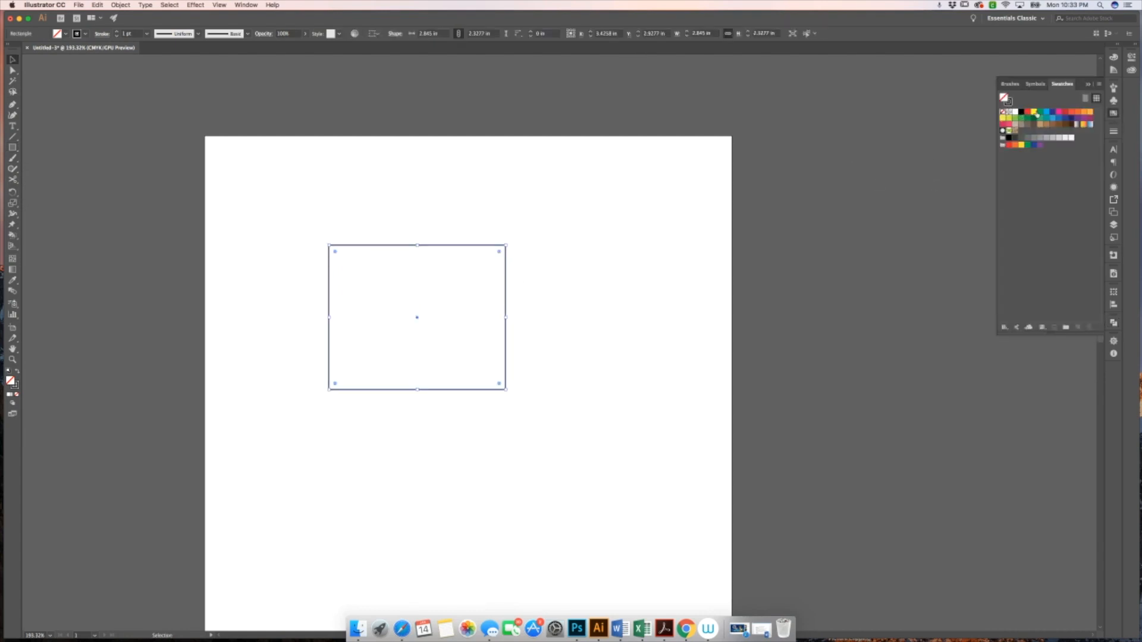
pyautogui.click(1037, 115)
pyautogui.click(551, 203)
pyautogui.click(503, 295)
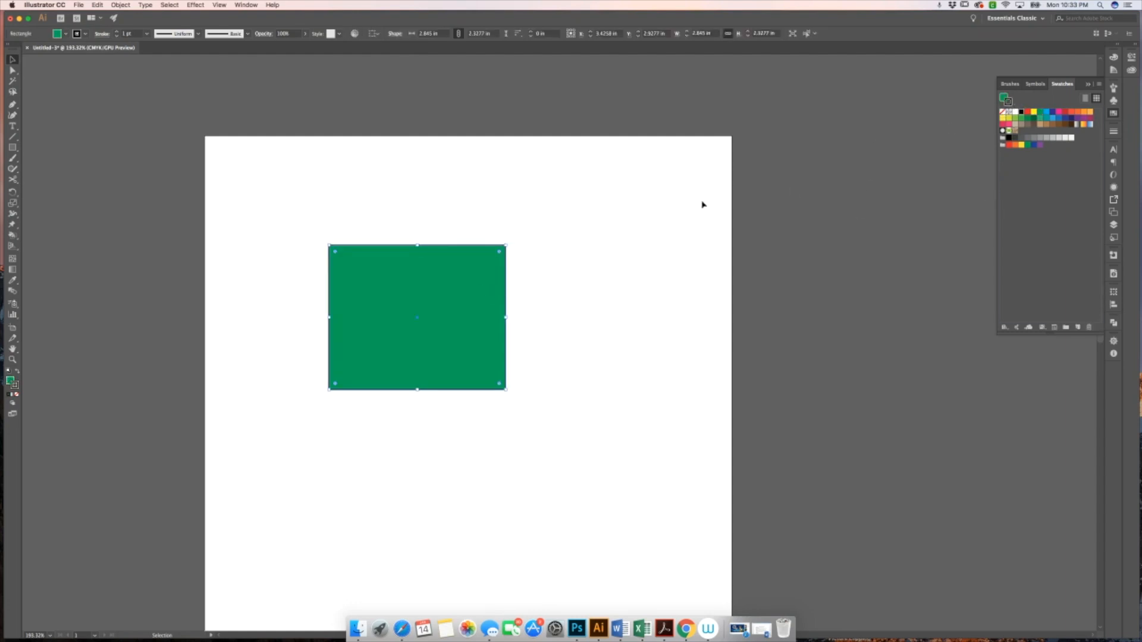
pyautogui.click(910, 172)
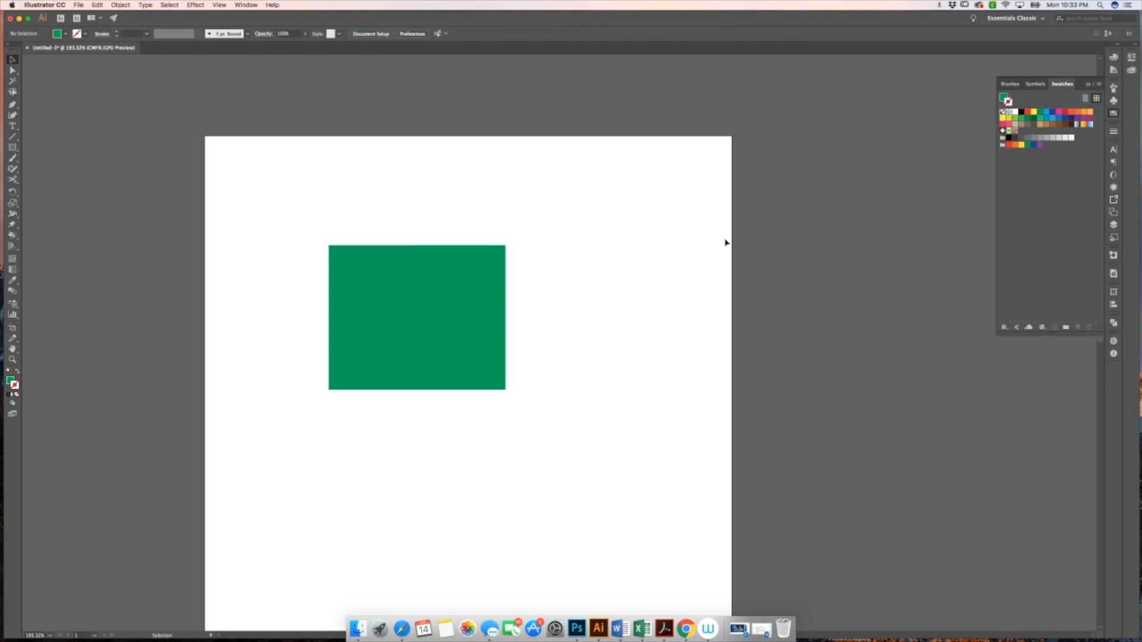
# Duplicate the green rectangle, placing the copy overlapping it down and to the right
pyautogui.click(489, 307)
pyautogui.moveTo(500, 319); pyautogui.dragTo(599, 379)
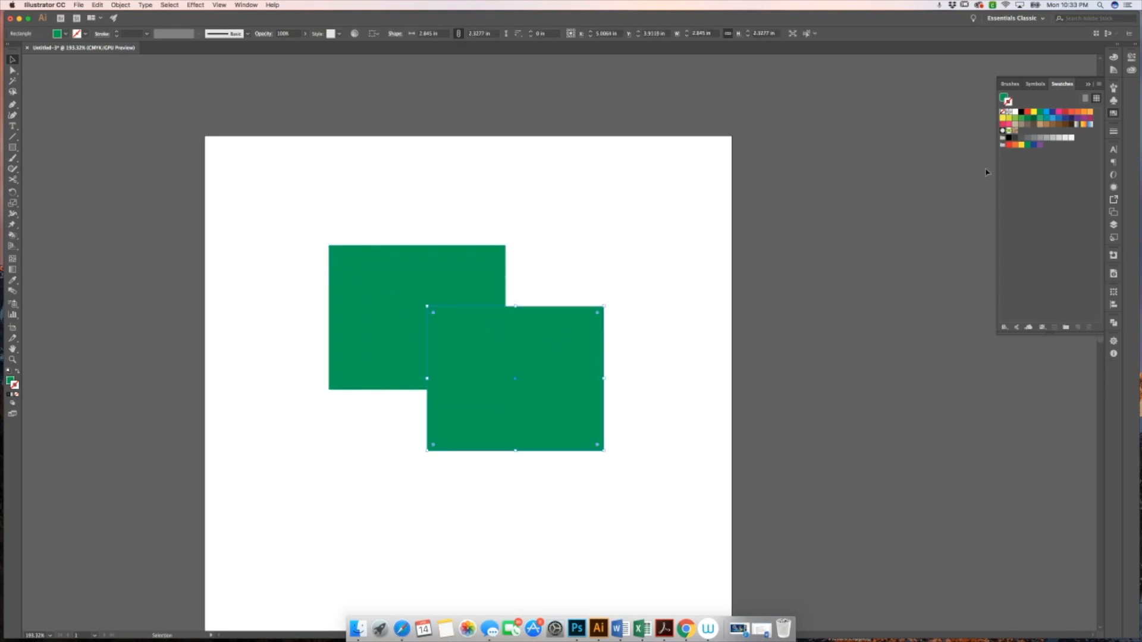
# Give the copied rectangle a yellow stroke from the Swatches panel
pyautogui.click(1027, 112)
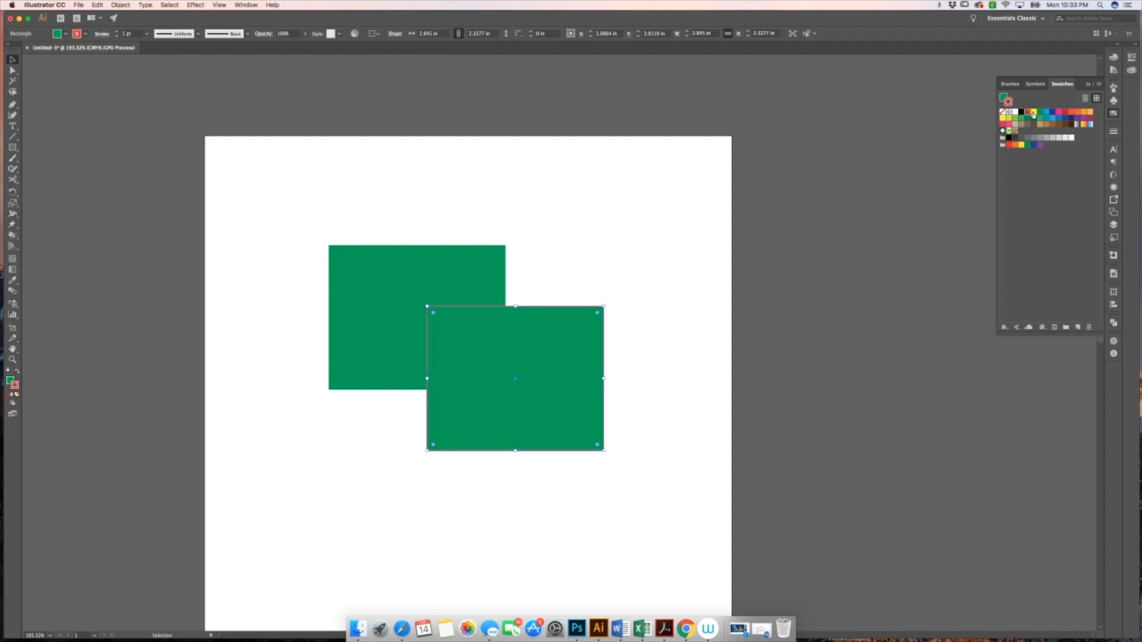
pyautogui.click(1034, 112)
pyautogui.click(879, 188)
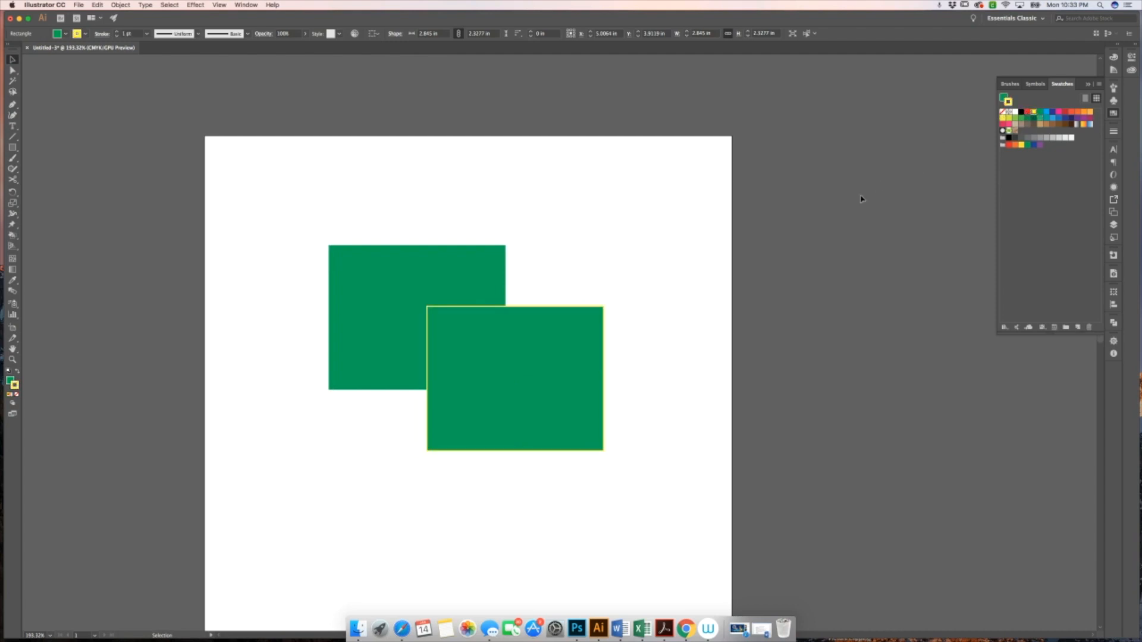
# Fill the copied rectangle with yellow and remove its stroke using swatches
pyautogui.click(598, 378)
pyautogui.click(1004, 112)
pyautogui.click(1034, 113)
pyautogui.click(878, 181)
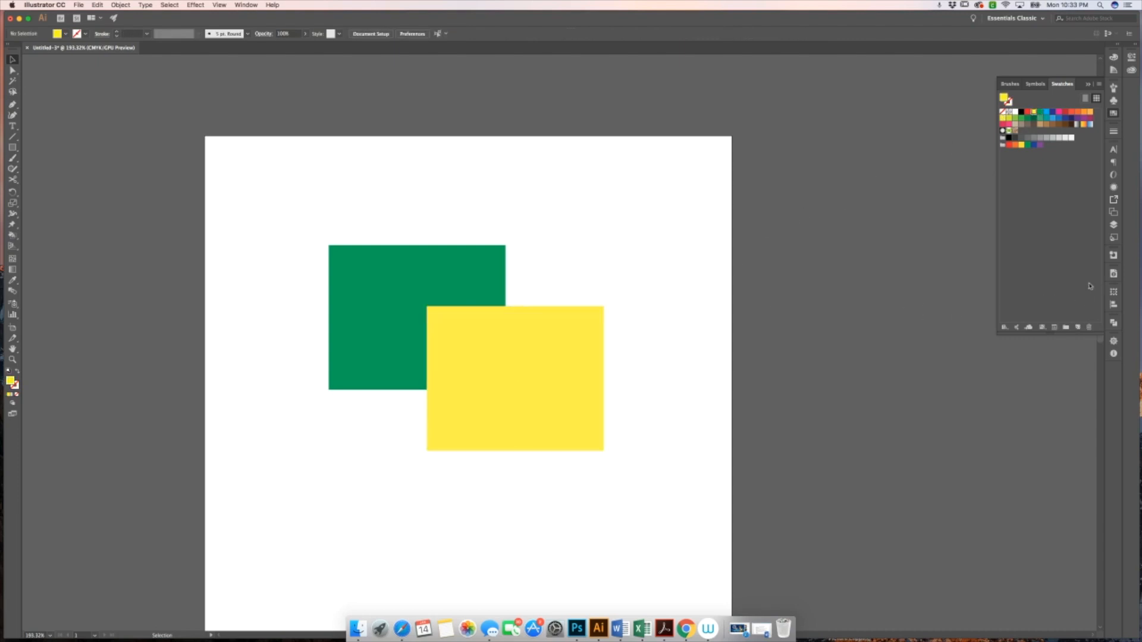
# Open the Pathfinder panel, select both rectangles, and split them with Divide
pyautogui.click(1113, 322)
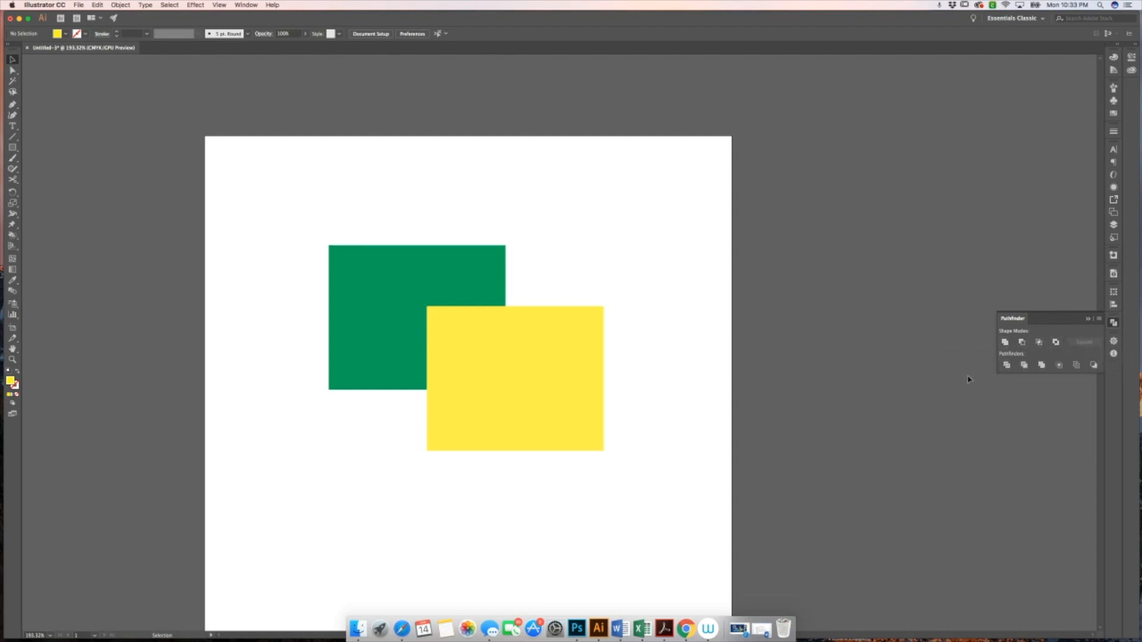
pyautogui.moveTo(635, 355); pyautogui.dragTo(431, 293)
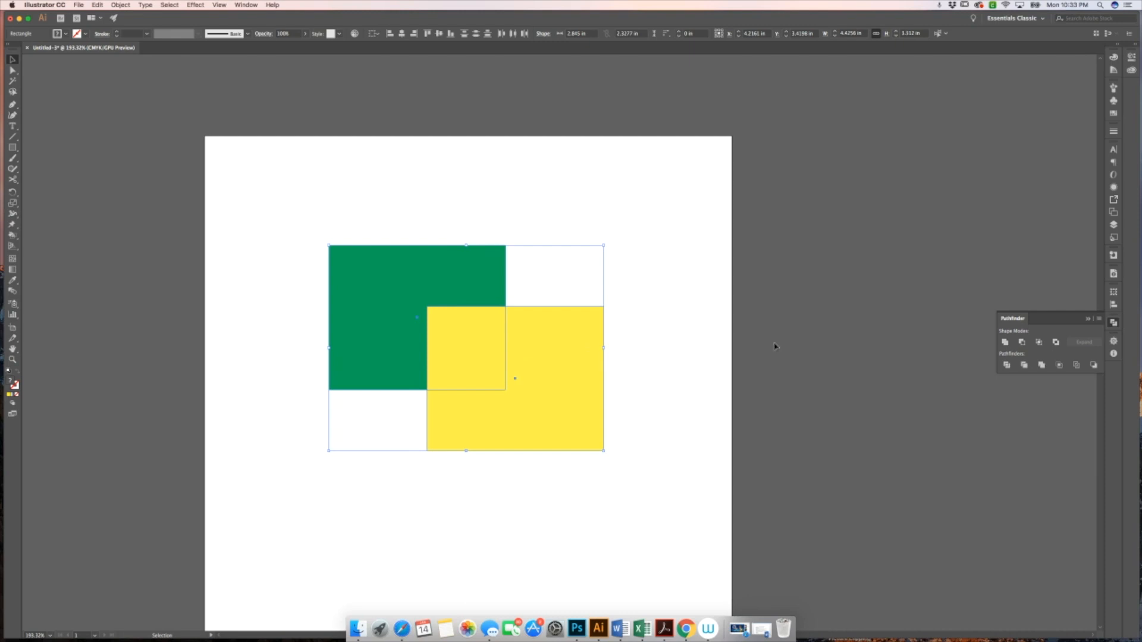
pyautogui.click(1006, 367)
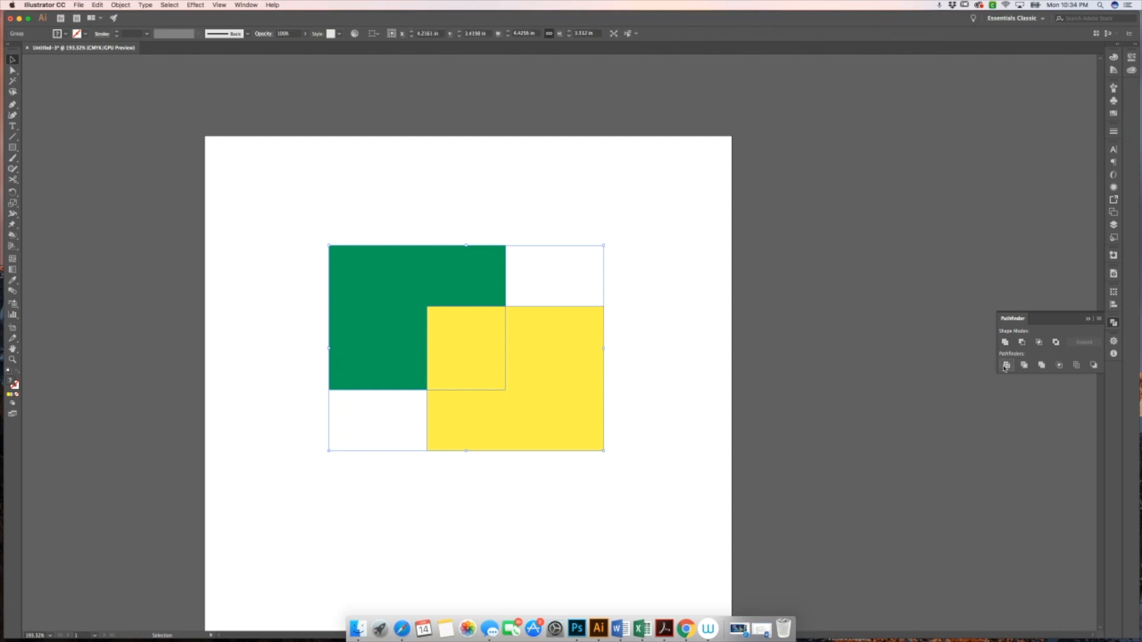
pyautogui.click(635, 381)
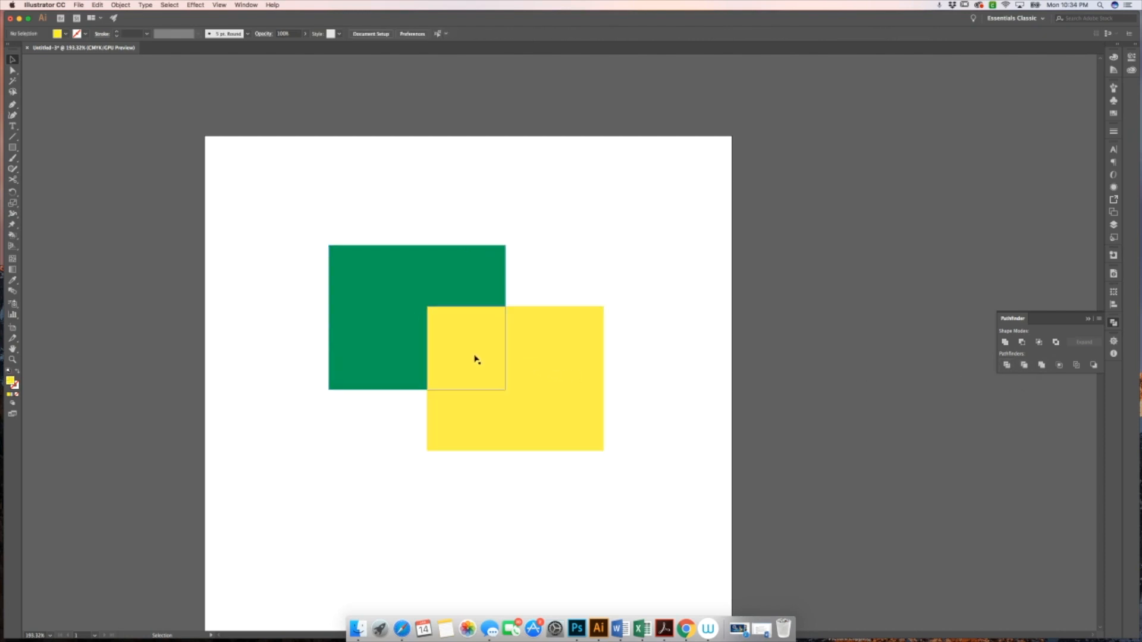
# Move the divided pieces apart into a green L-shape, a yellow square and a yellow L-shape
pyautogui.moveTo(586, 375); pyautogui.dragTo(724, 412)
pyautogui.doubleClick(626, 395)
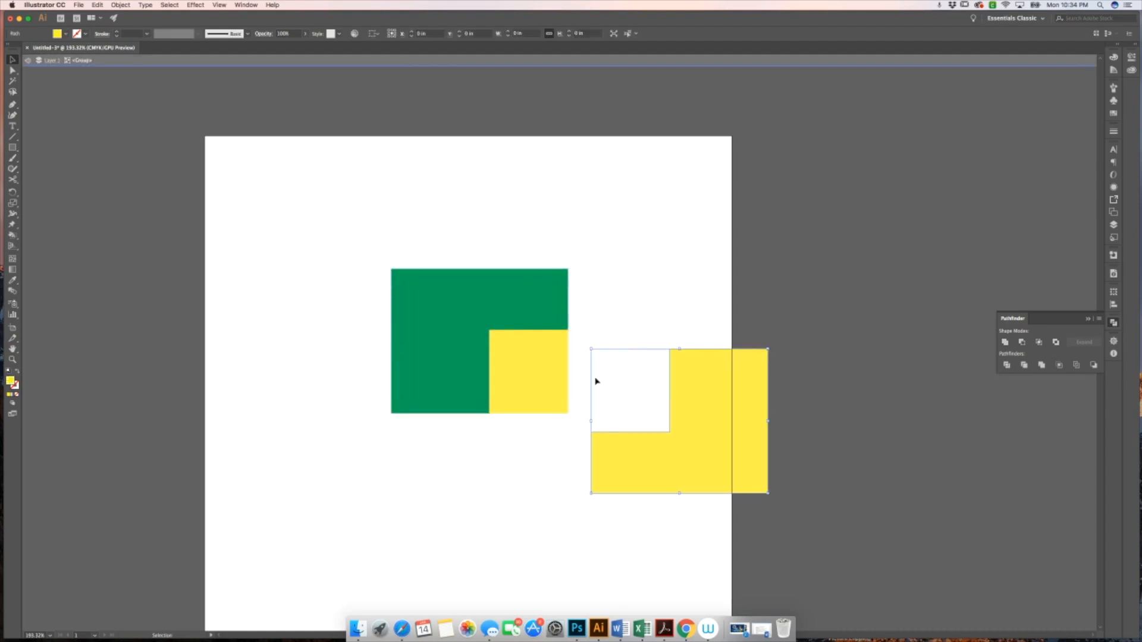
pyautogui.moveTo(533, 369); pyautogui.dragTo(557, 407)
pyautogui.moveTo(525, 324); pyautogui.dragTo(431, 304)
pyautogui.moveTo(530, 370); pyautogui.dragTo(444, 341)
pyautogui.click(523, 327)
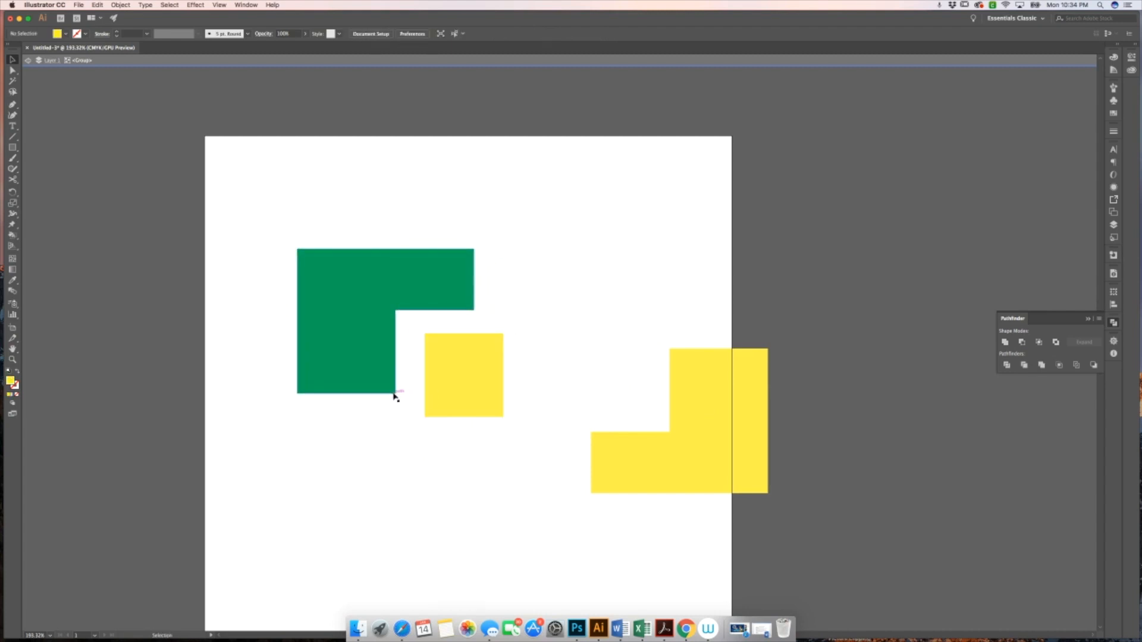
pyautogui.moveTo(729, 423); pyautogui.dragTo(611, 441)
pyautogui.click(589, 344)
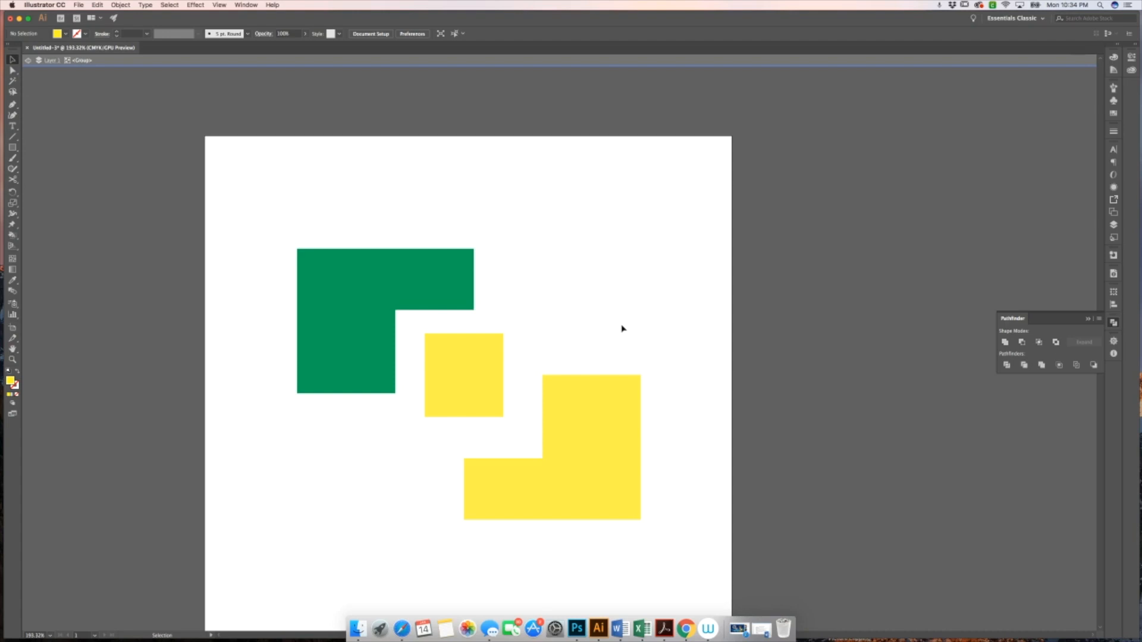
pyautogui.doubleClick(710, 245)
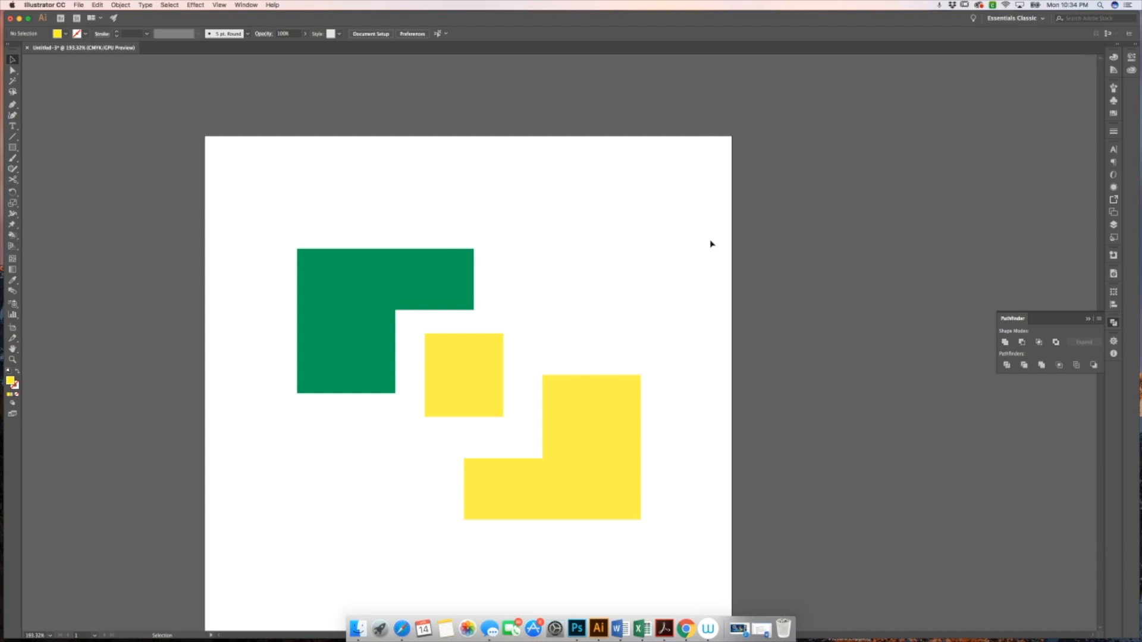
# Open the Swatches panel, also from the Window menu
pyautogui.click(1114, 113)
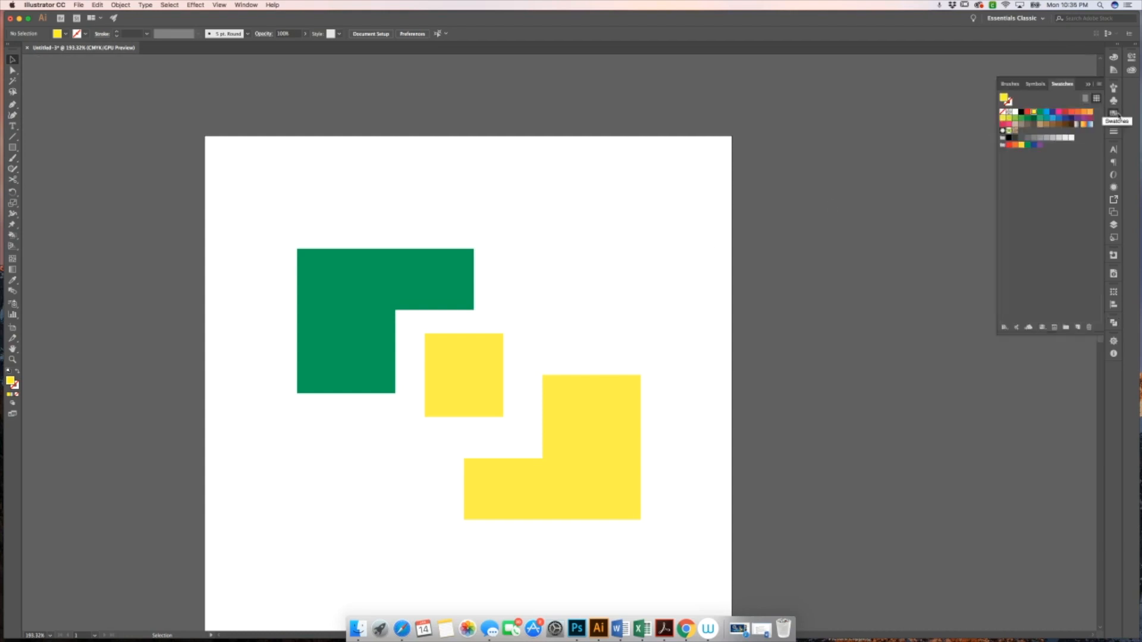
pyautogui.click(246, 5)
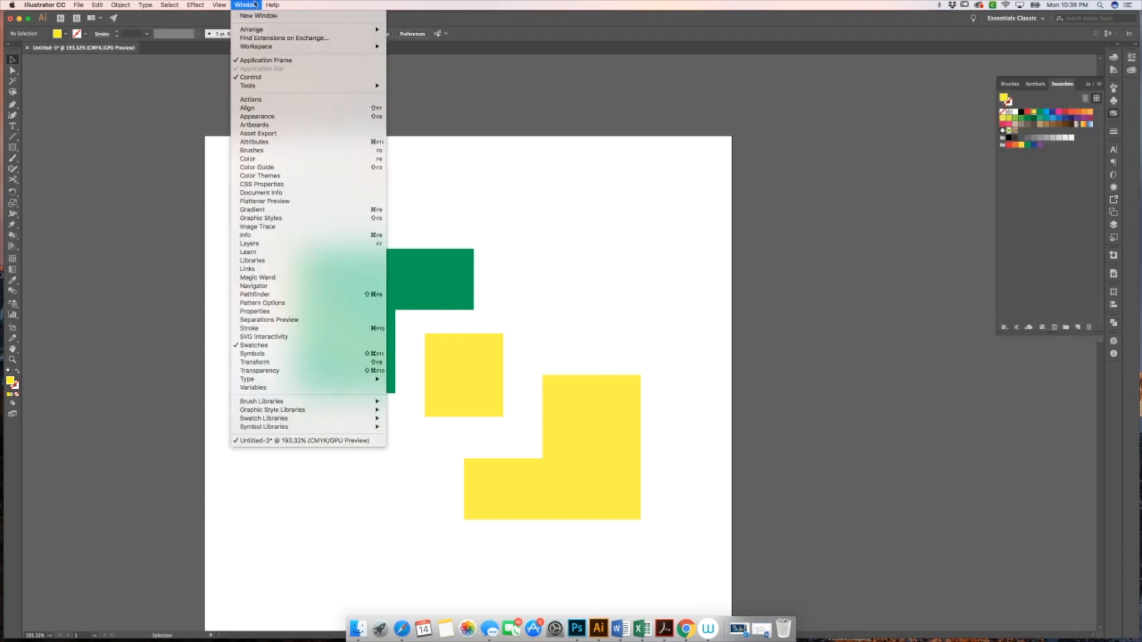
pyautogui.click(332, 347)
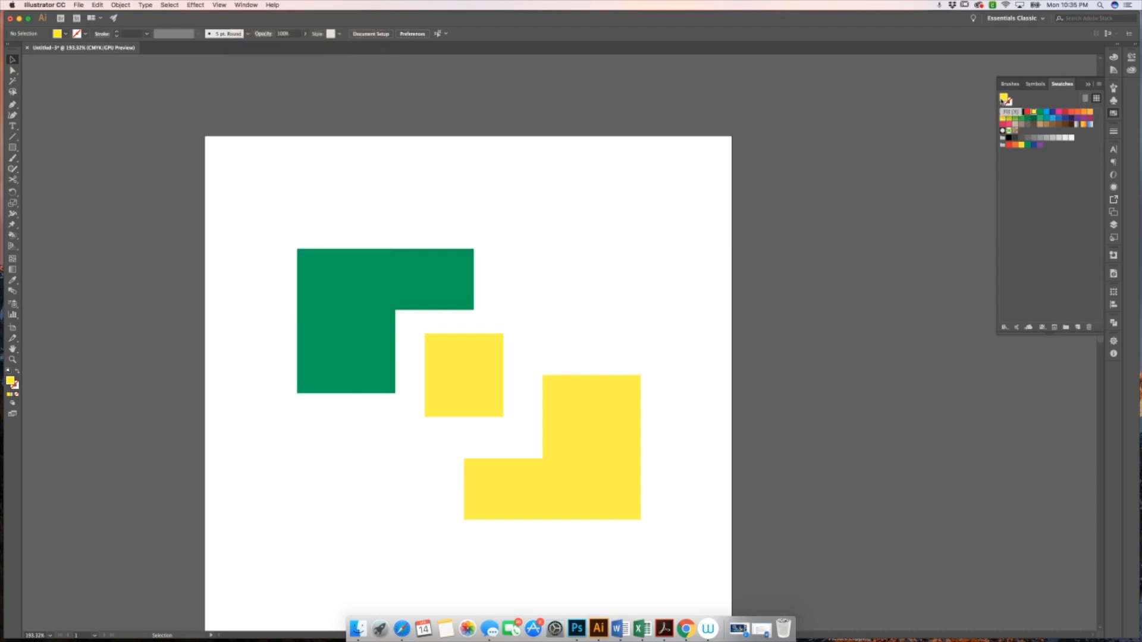
# Delete all the artwork and draw a square about 3.06 × 3.06 in with the Rectangle tool
pyautogui.click(459, 262)
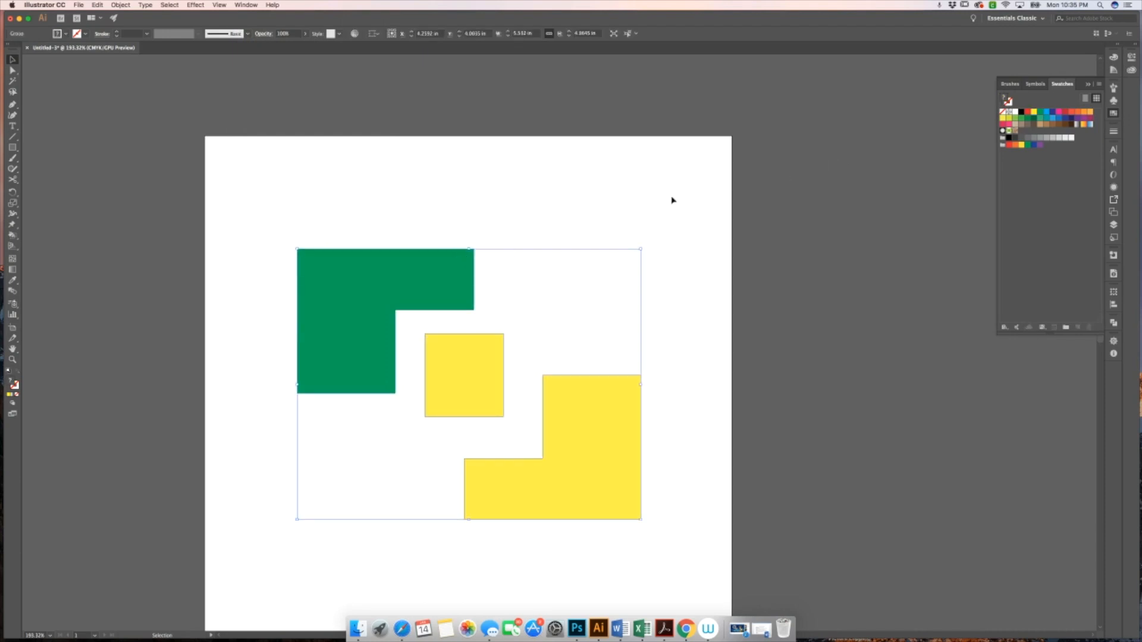
pyautogui.click(654, 328)
pyautogui.moveTo(411, 217); pyautogui.dragTo(706, 480)
pyautogui.press('Delete')
pyautogui.click(12, 147)
pyautogui.moveTo(354, 200); pyautogui.dragTo(543, 391)
pyautogui.press('v')
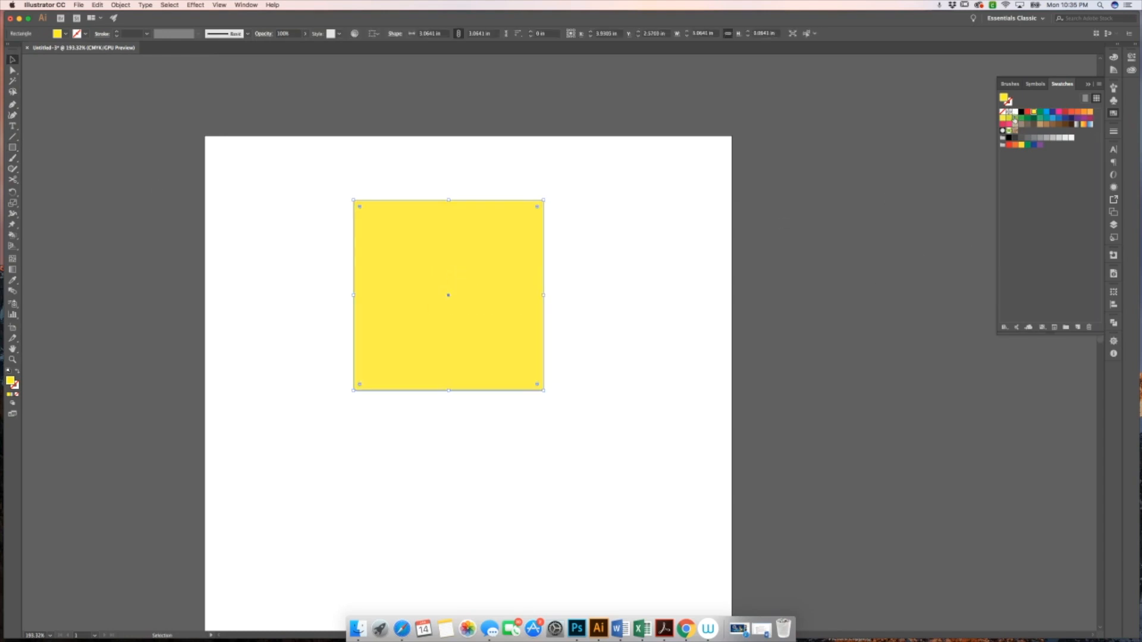
# Fill the square with a lime green swatch and give it a black stroke
pyautogui.click(1015, 119)
pyautogui.click(1010, 104)
pyautogui.click(1021, 112)
pyautogui.click(671, 189)
pyautogui.click(533, 242)
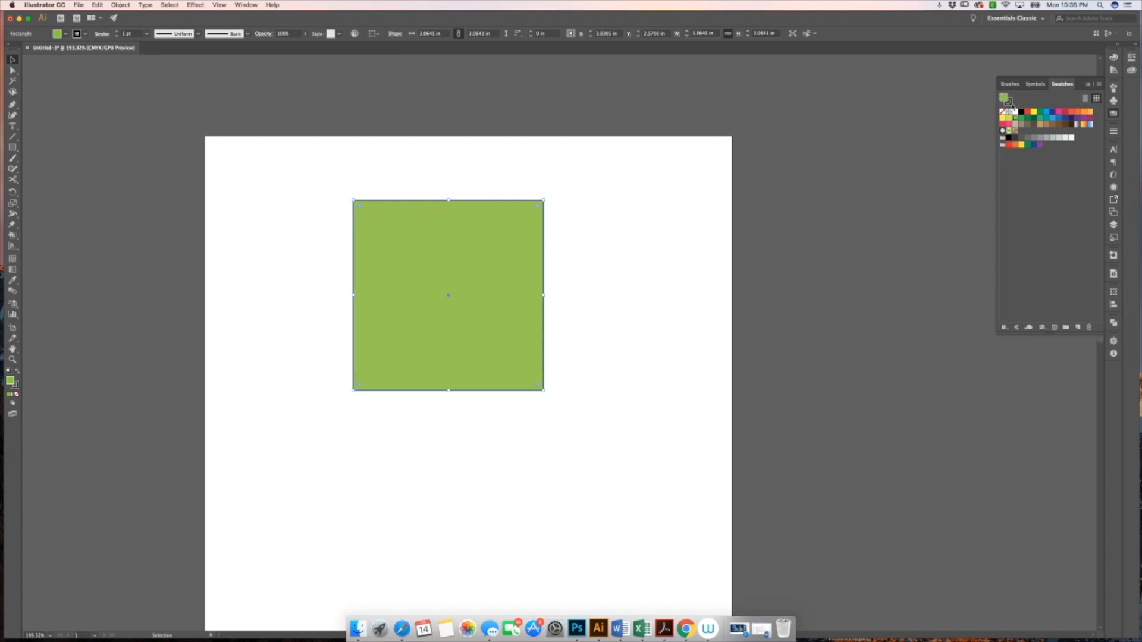
pyautogui.click(608, 199)
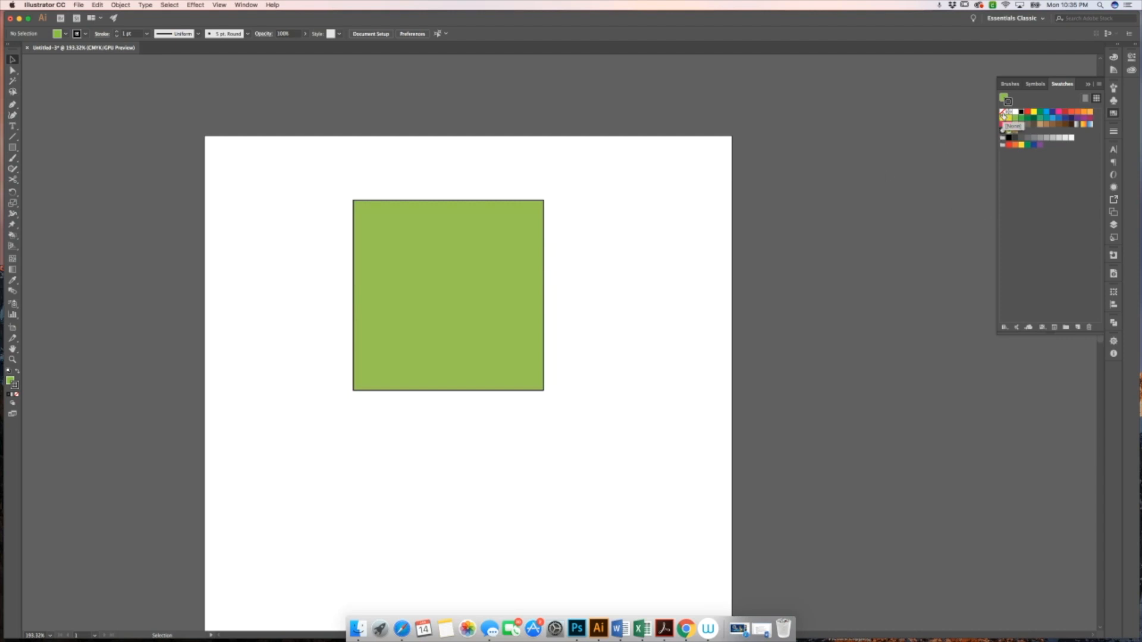
# Remove the square's stroke by setting it to none
pyautogui.click(481, 257)
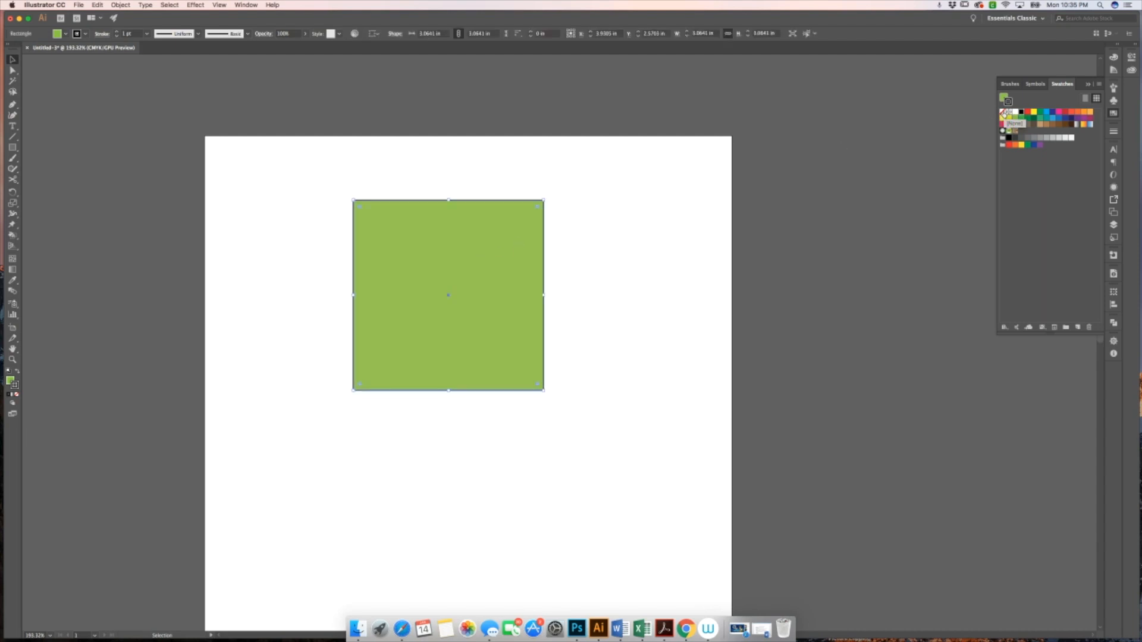
pyautogui.click(1004, 113)
pyautogui.click(551, 258)
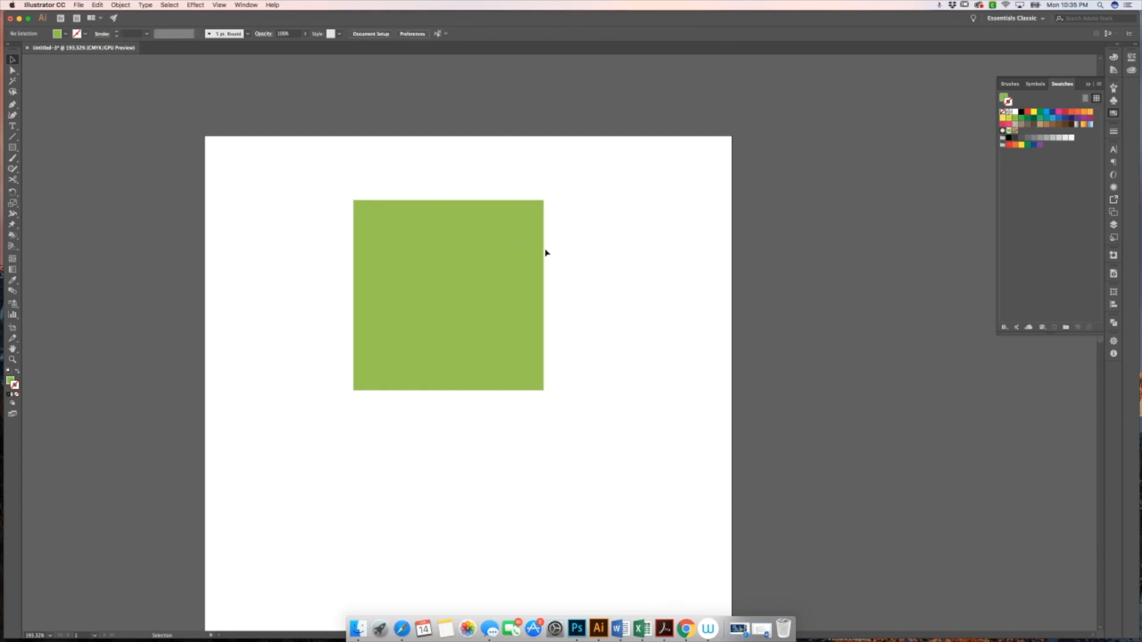
# Fill the square with a brown swirl pattern swatch
pyautogui.click(494, 238)
pyautogui.click(598, 226)
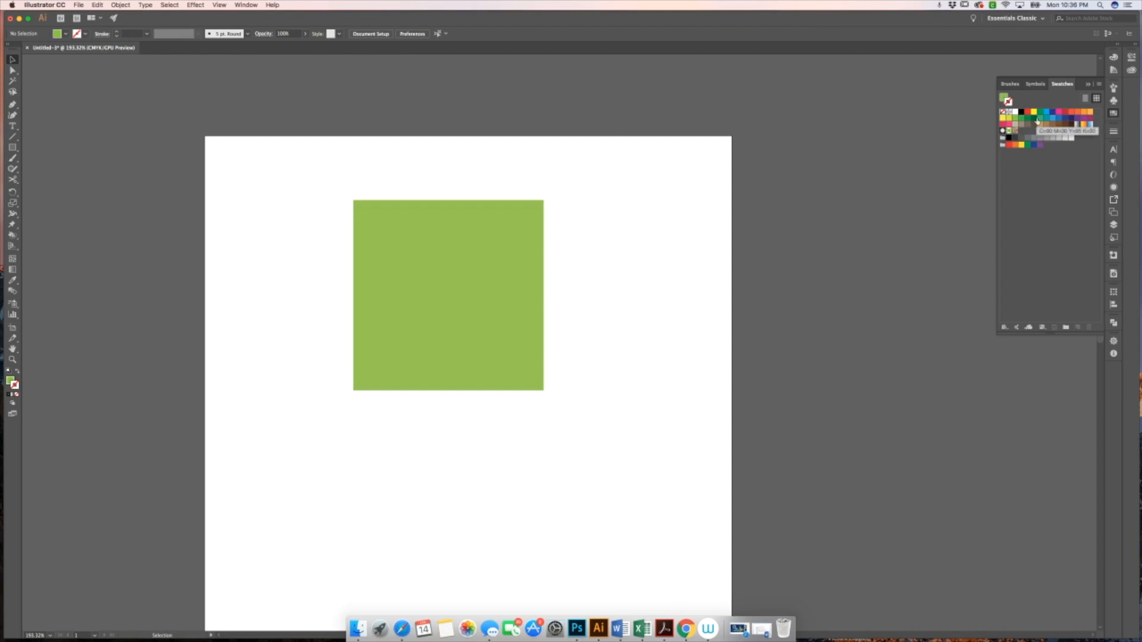
pyautogui.click(523, 252)
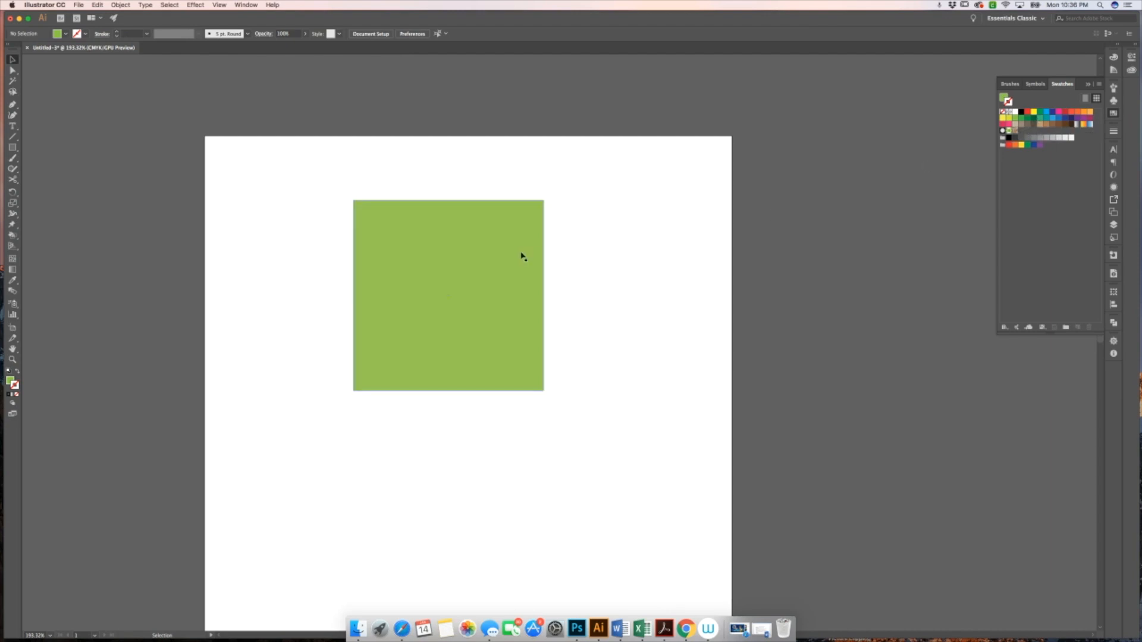
pyautogui.click(1016, 131)
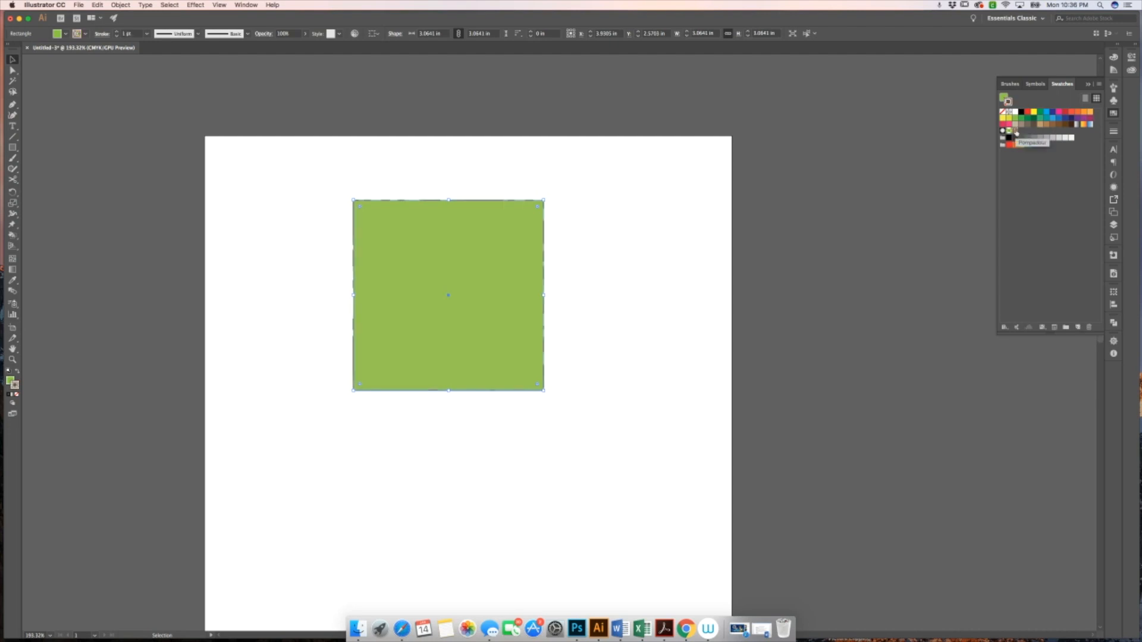
pyautogui.click(1003, 111)
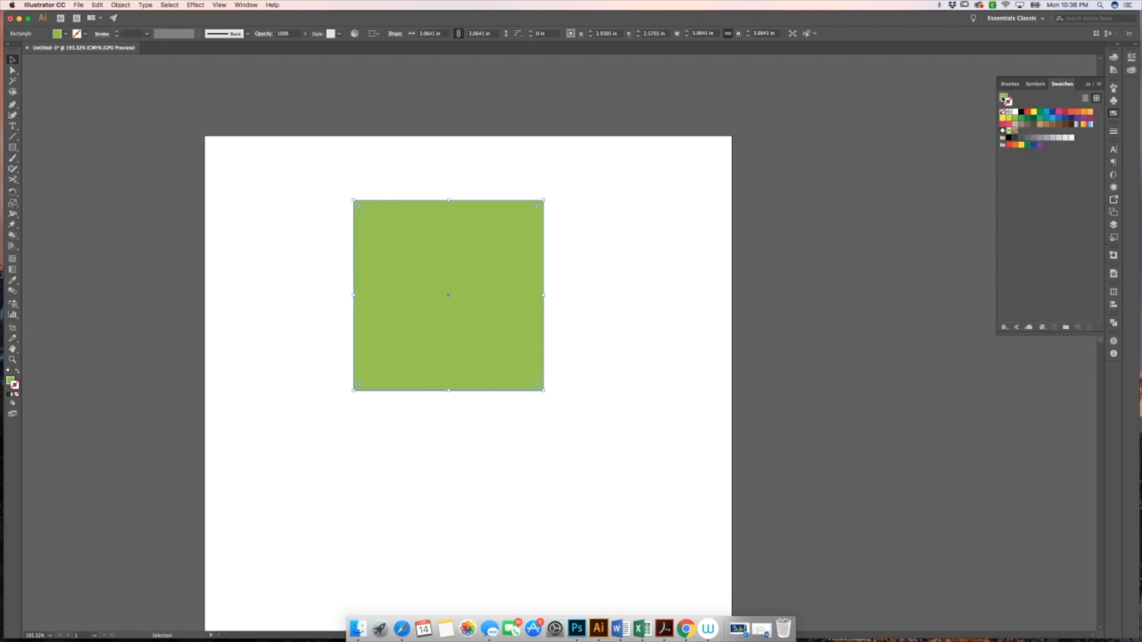
pyautogui.click(1010, 129)
pyautogui.click(723, 250)
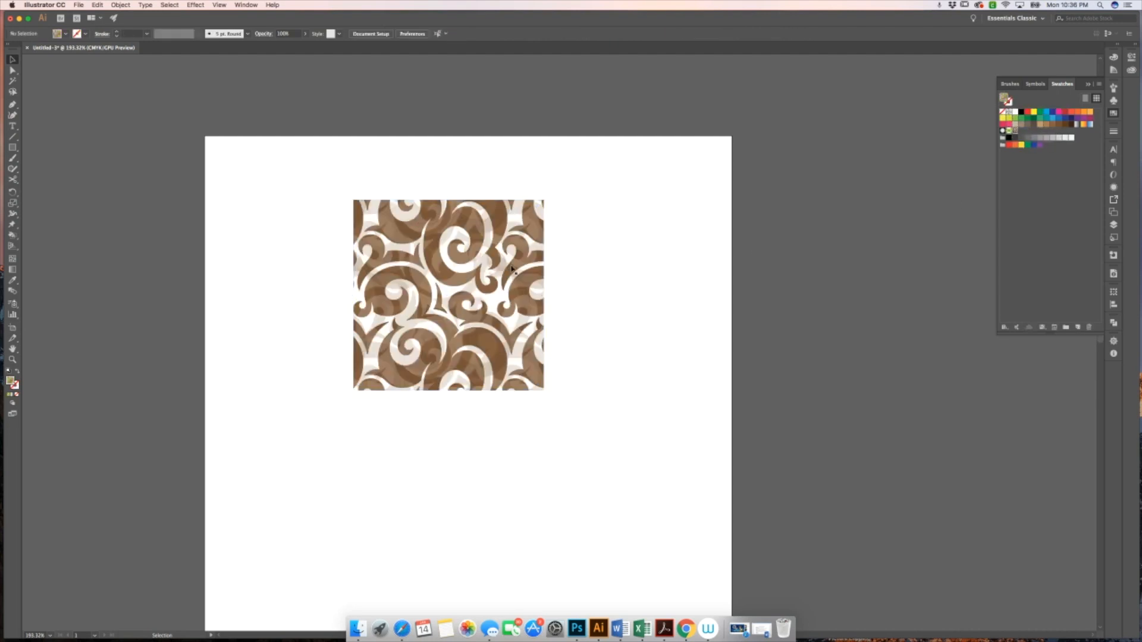
# Select and delete the pattern-filled square, browsing the swatch libraries' Gradients submenu along the way
pyautogui.press('super+a')
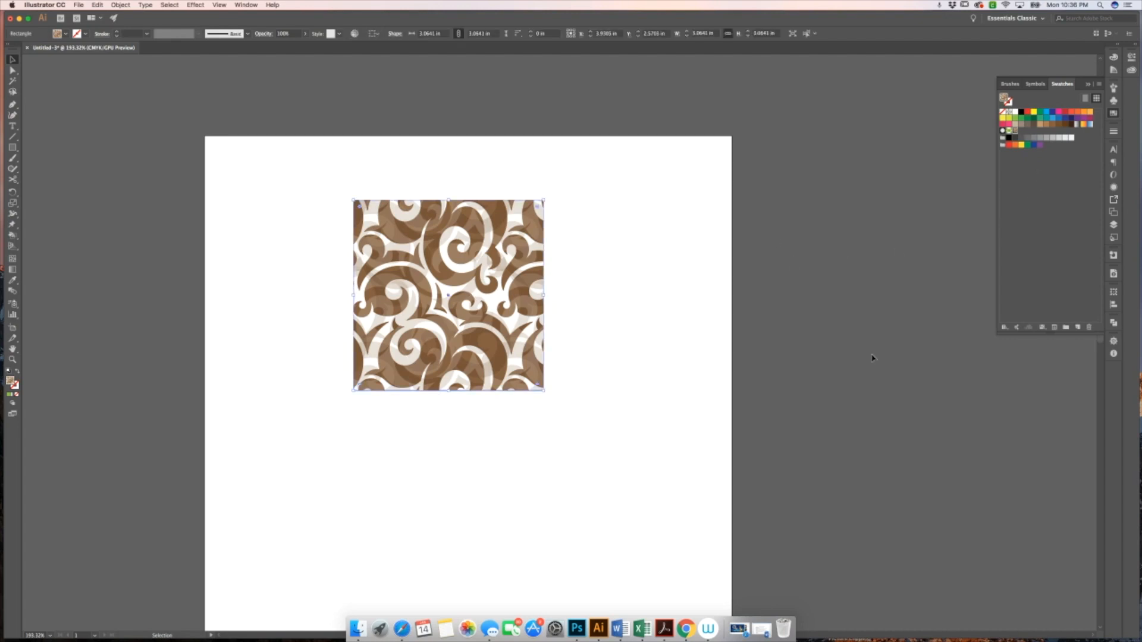
pyautogui.click(1004, 328)
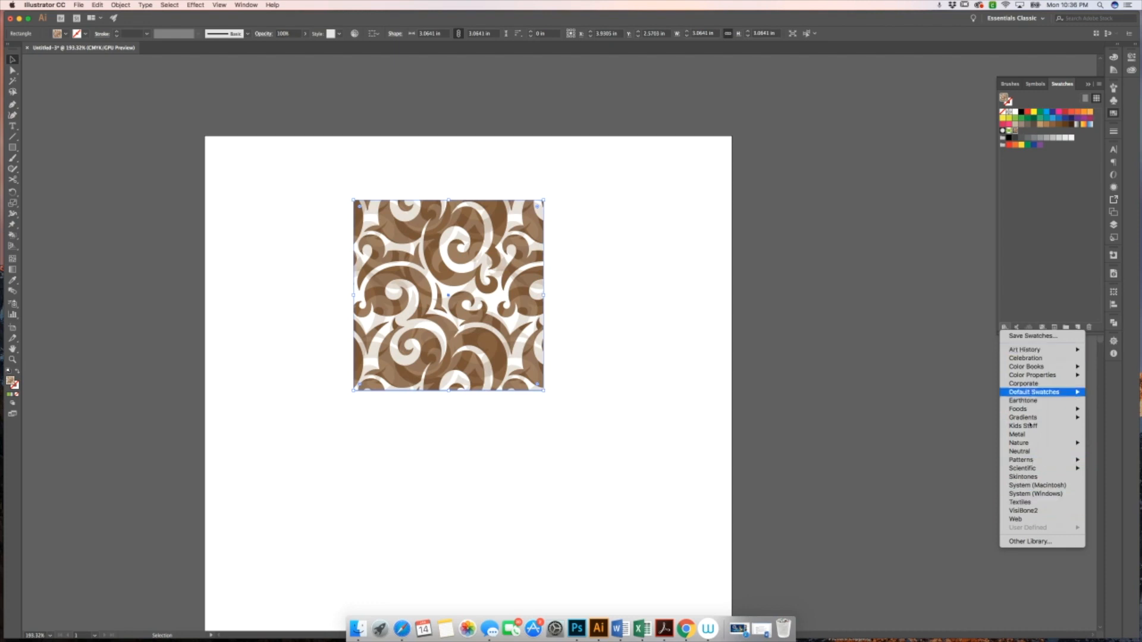
pyautogui.click(1004, 328)
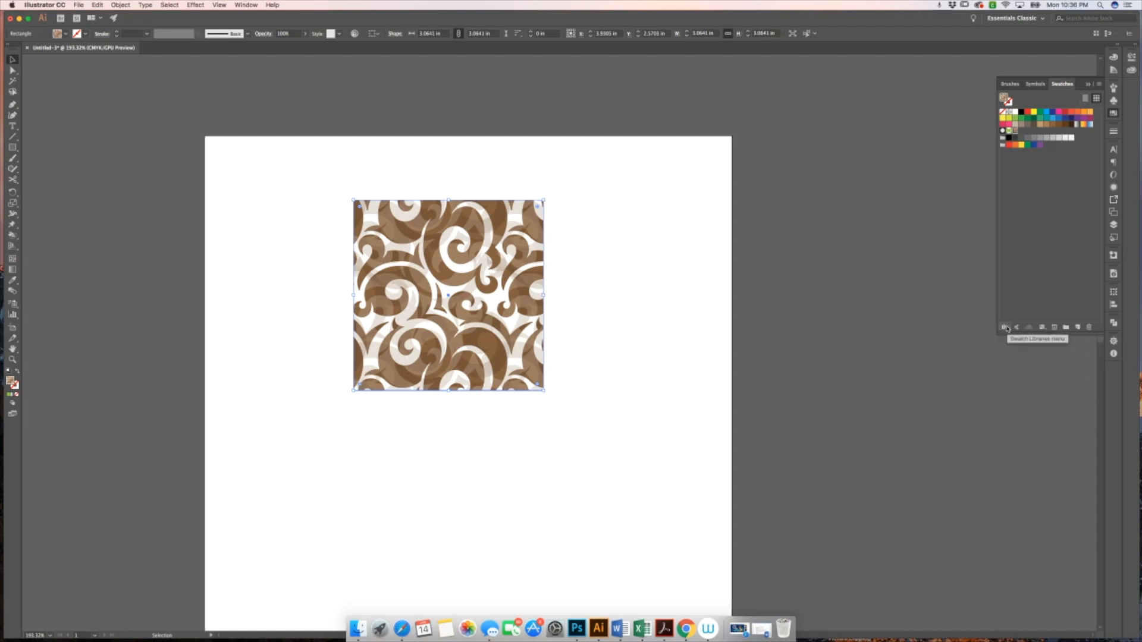
pyautogui.click(1004, 328)
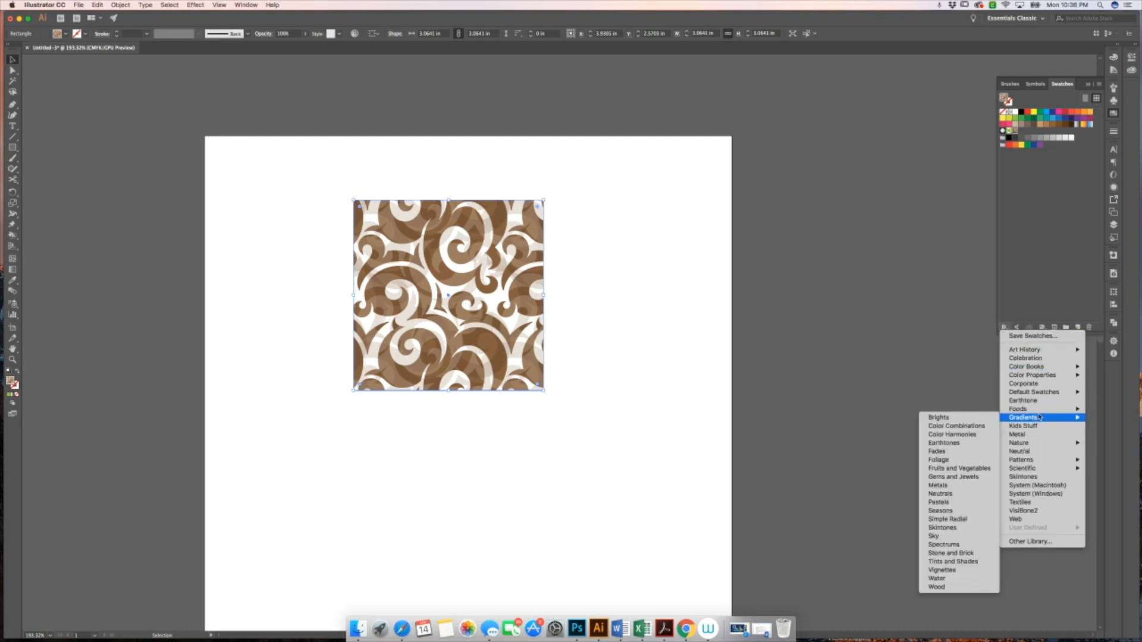
pyautogui.click(767, 395)
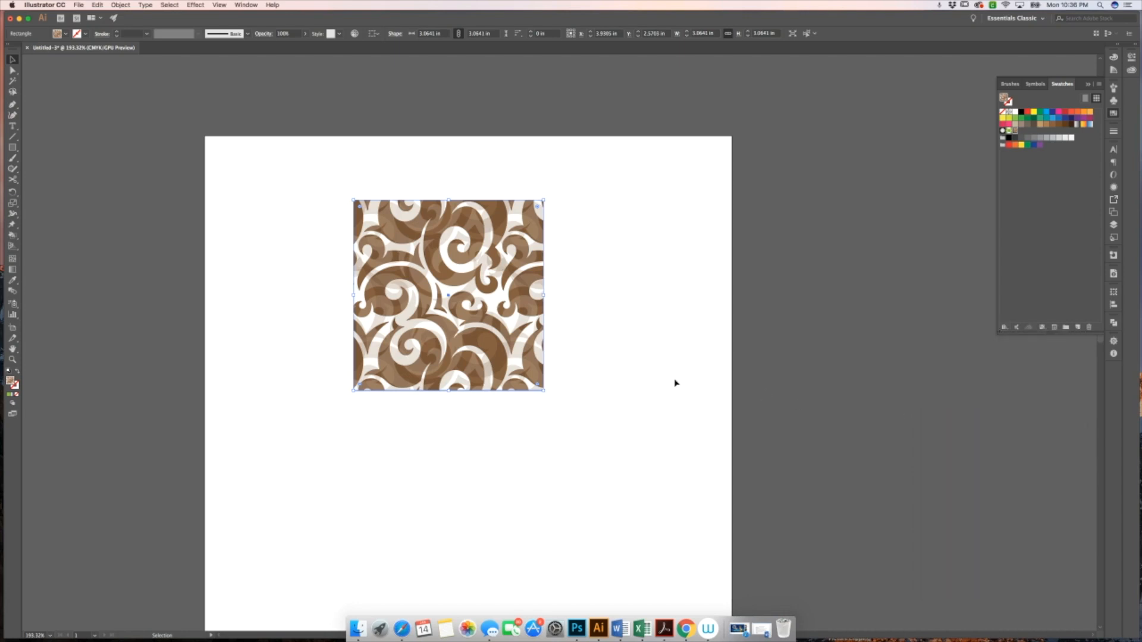
pyautogui.press('Delete')
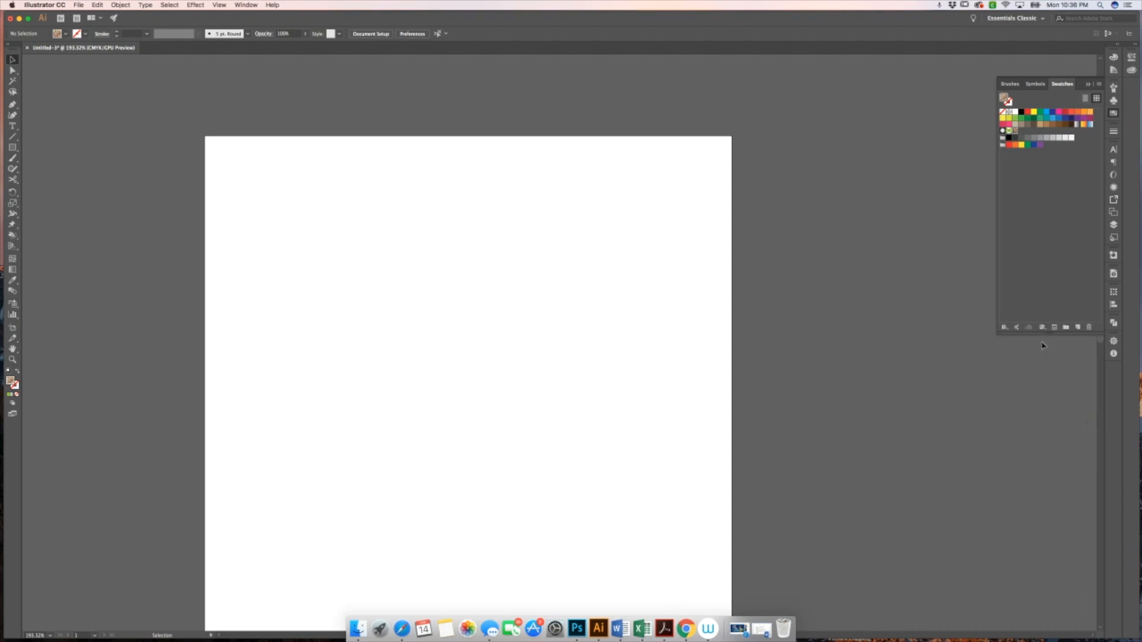
# Open the Artboards panel and enlarge its panel group wider and taller
pyautogui.click(1114, 226)
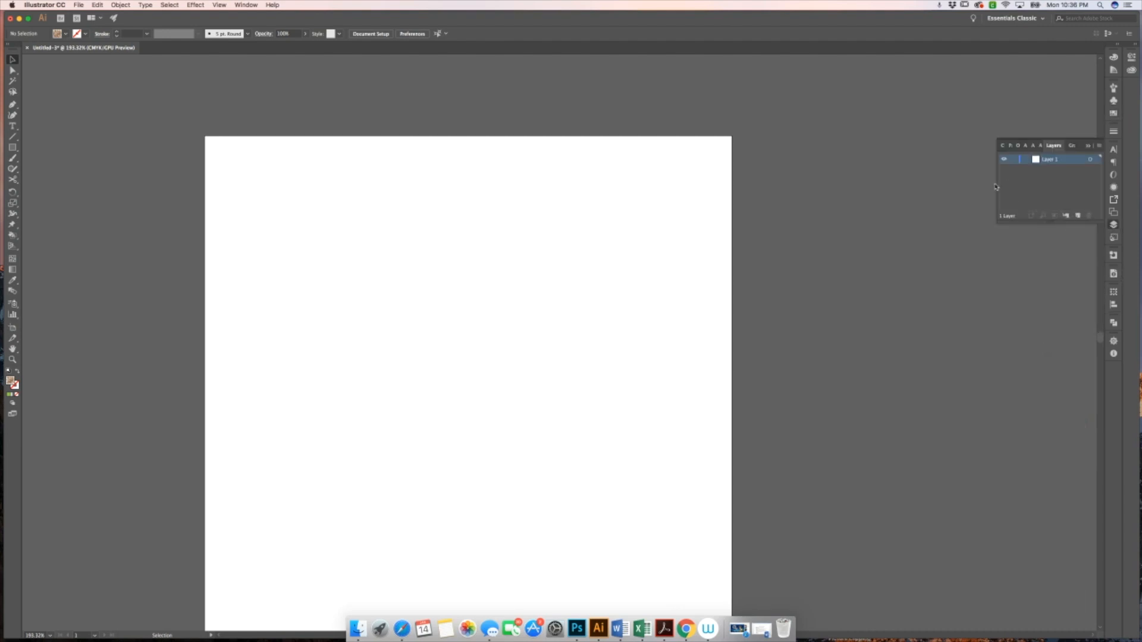
pyautogui.moveTo(997, 183); pyautogui.dragTo(837, 184)
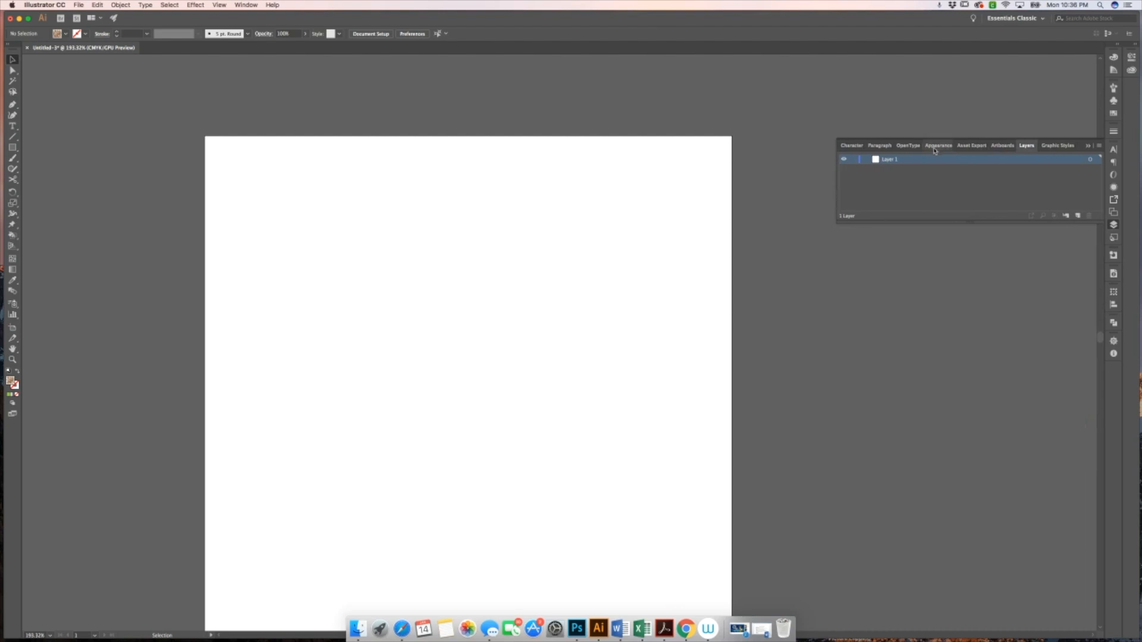
pyautogui.click(1001, 147)
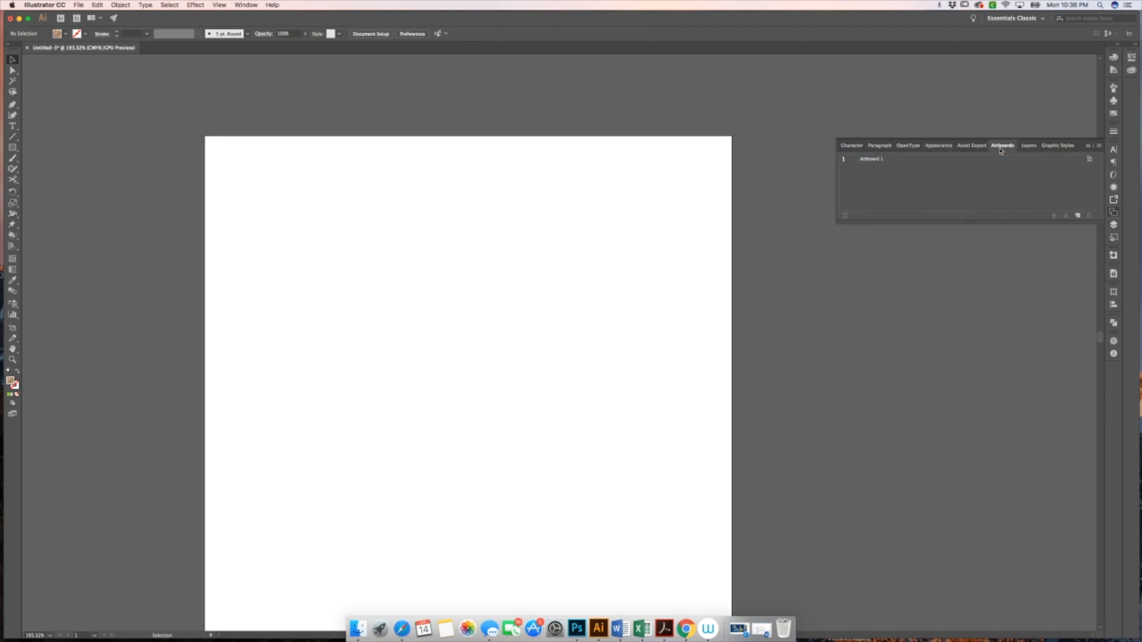
pyautogui.moveTo(970, 224); pyautogui.dragTo(970, 362)
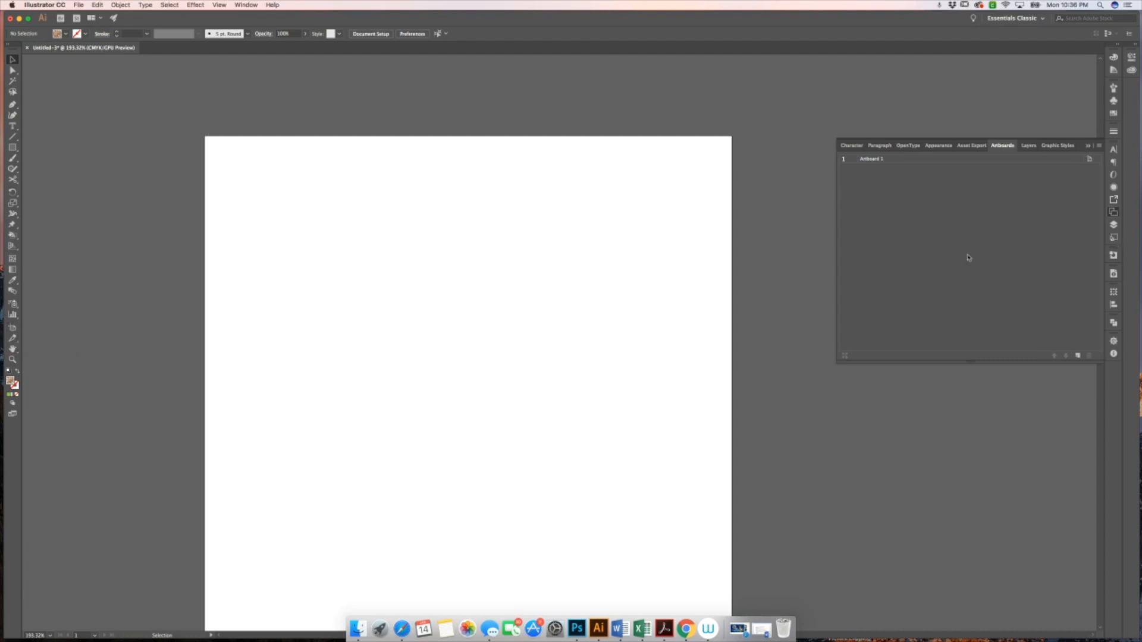
# Add a second artboard with the Artboard tool and the new artboard command
pyautogui.click(12, 329)
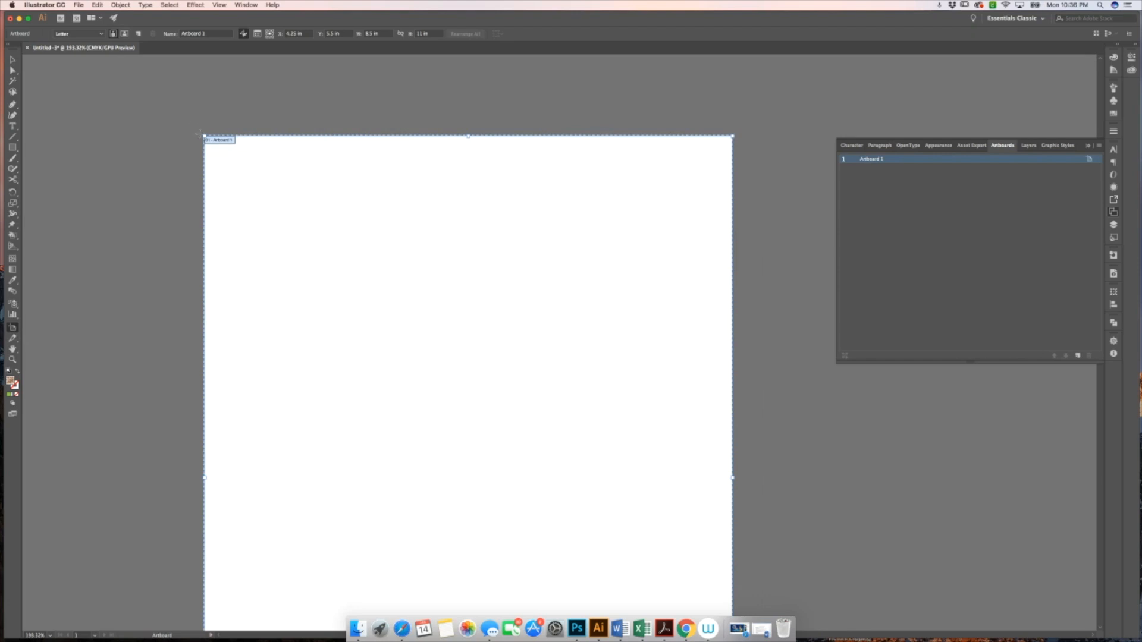
pyautogui.moveTo(204, 136)
pyautogui.mouseDown()
pyautogui.moveTo(158, 113)
pyautogui.moveTo(229, 156)
pyautogui.moveTo(191, 123)
pyautogui.moveTo(204, 136)
pyautogui.mouseUp()
pyautogui.moveTo(375, 198)
pyautogui.mouseDown()
pyautogui.moveTo(316, 194)
pyautogui.moveTo(439, 197)
pyautogui.moveTo(376, 197)
pyautogui.mouseUp()
pyautogui.click(1078, 355)
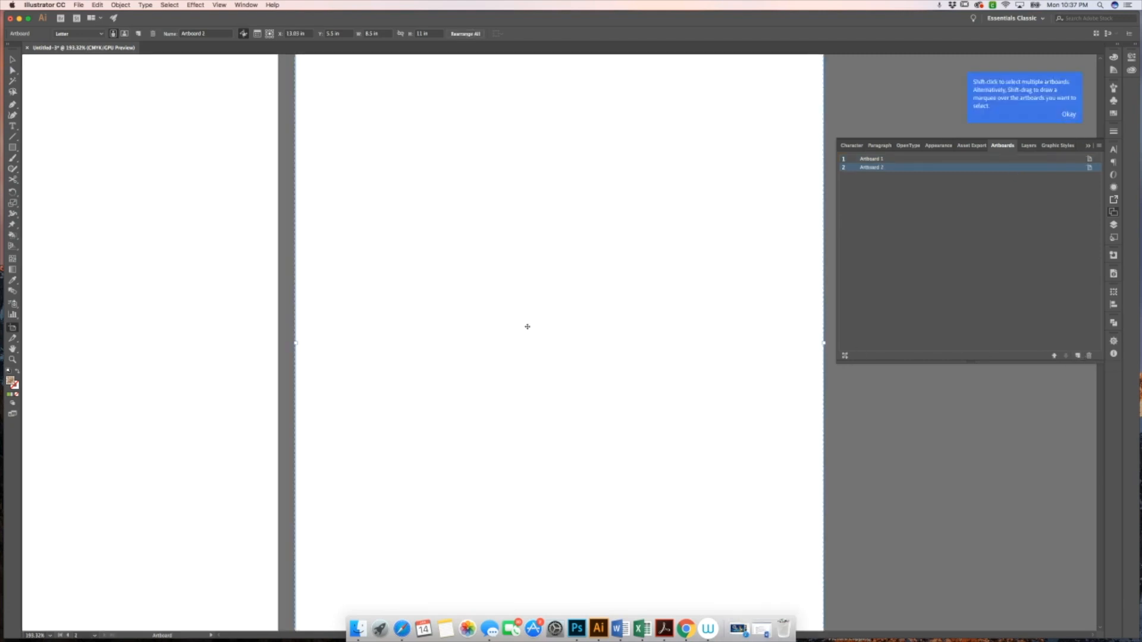
# Add three more artboards from the Artboards panel
pyautogui.press('z')
pyautogui.keyDown('alt'); pyautogui.click(579, 341); pyautogui.keyUp('alt')
pyautogui.keyDown('alt'); pyautogui.click(578, 342); pyautogui.keyUp('alt')
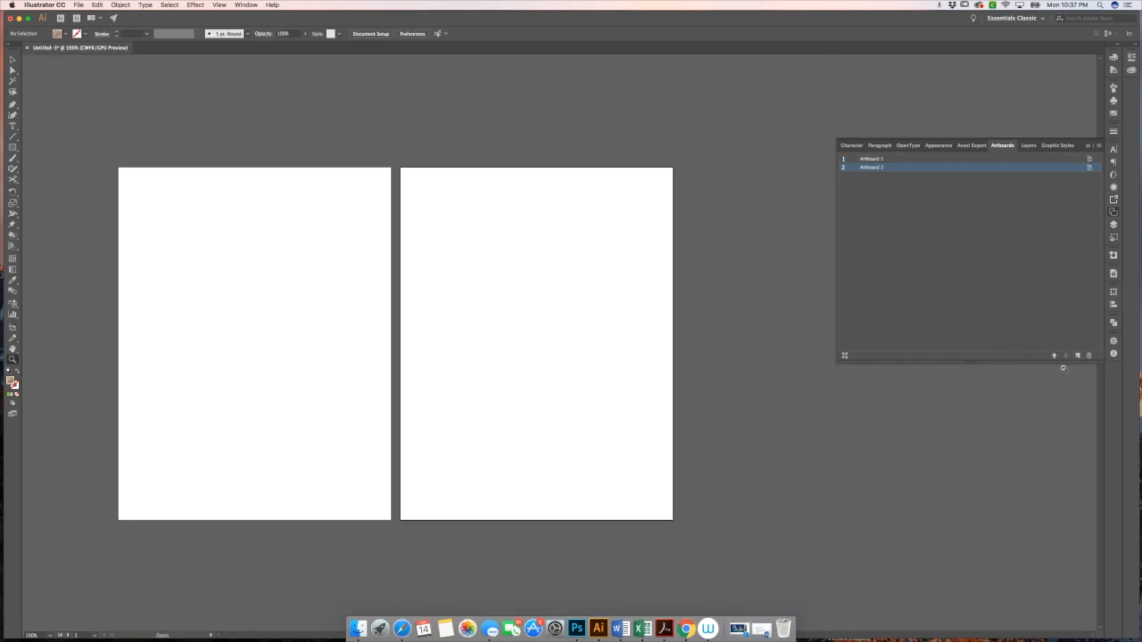
pyautogui.click(1078, 355)
pyautogui.click(1078, 356)
pyautogui.click(1078, 355)
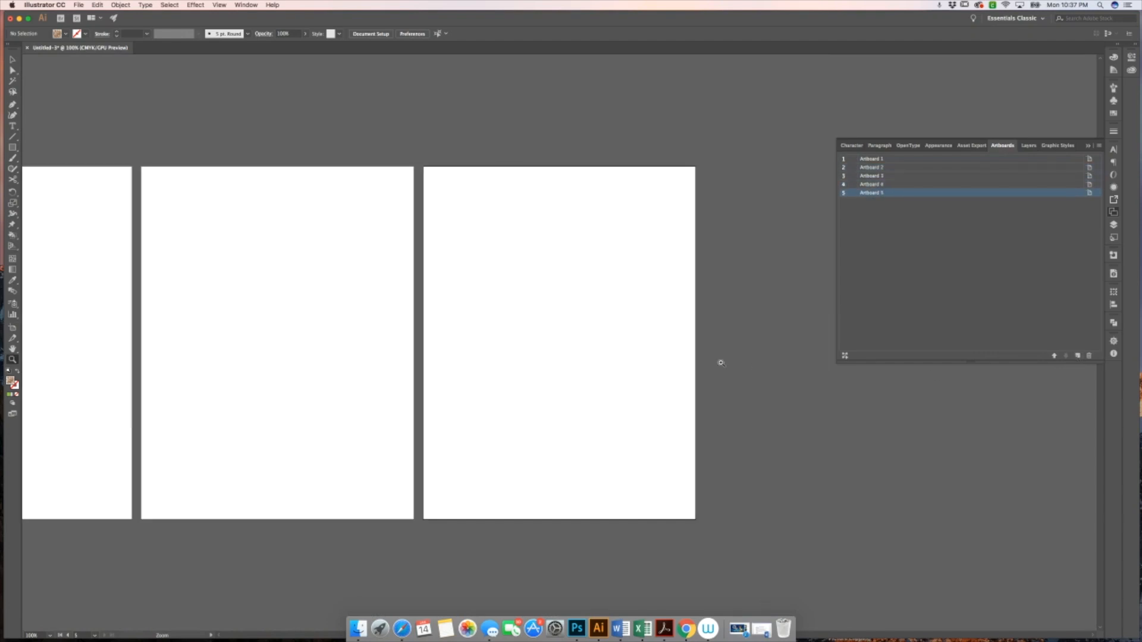
# Reorder the artboards by moving Artboard 5 above Artboard 4 in the list
pyautogui.hscroll(-10, 699, 358)
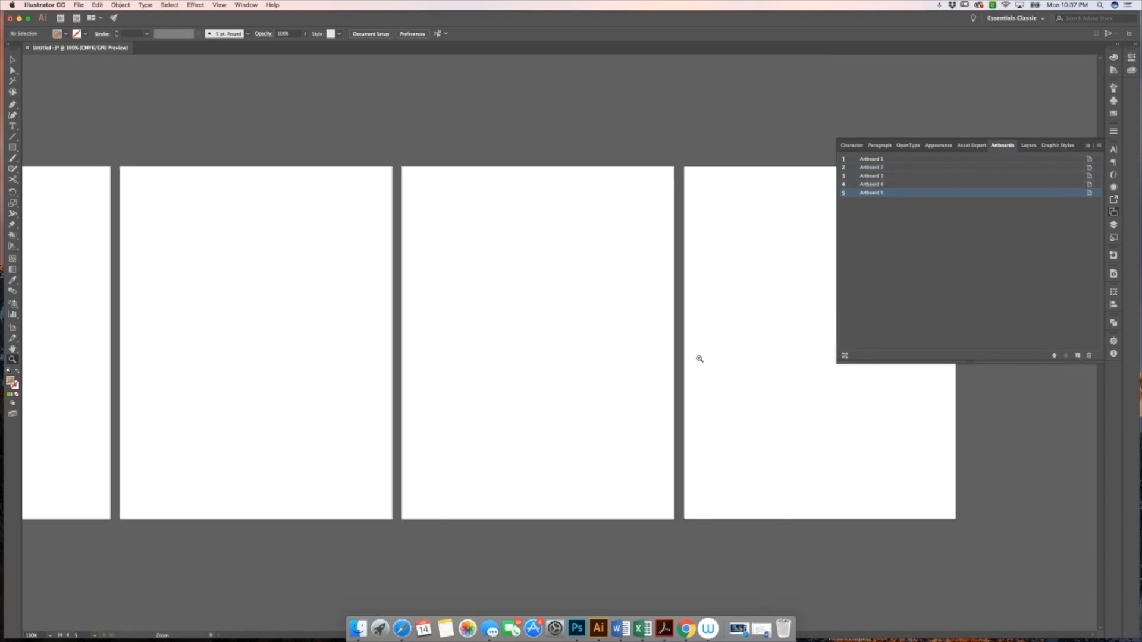
pyautogui.keyDown('alt'); pyautogui.click(580, 404); pyautogui.keyUp('alt')
pyautogui.keyDown('alt'); pyautogui.click(576, 402); pyautogui.keyUp('alt')
pyautogui.scroll(2, 574, 403)
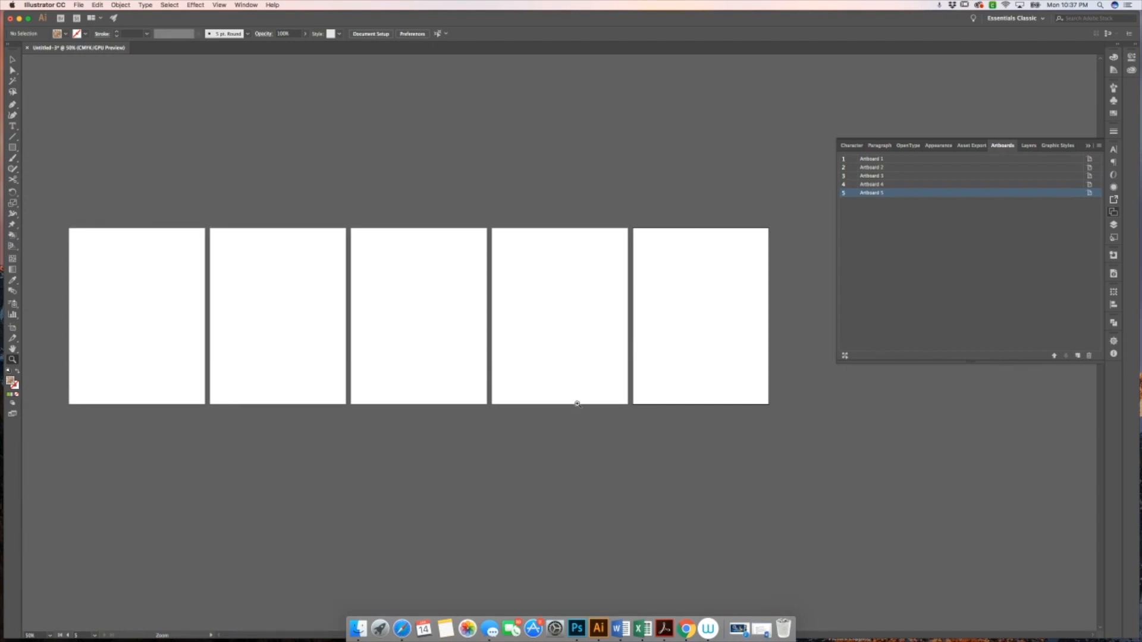
pyautogui.hscroll(-8, 577, 404)
pyautogui.hscroll(7, 577, 404)
pyautogui.scroll(2, 577, 404)
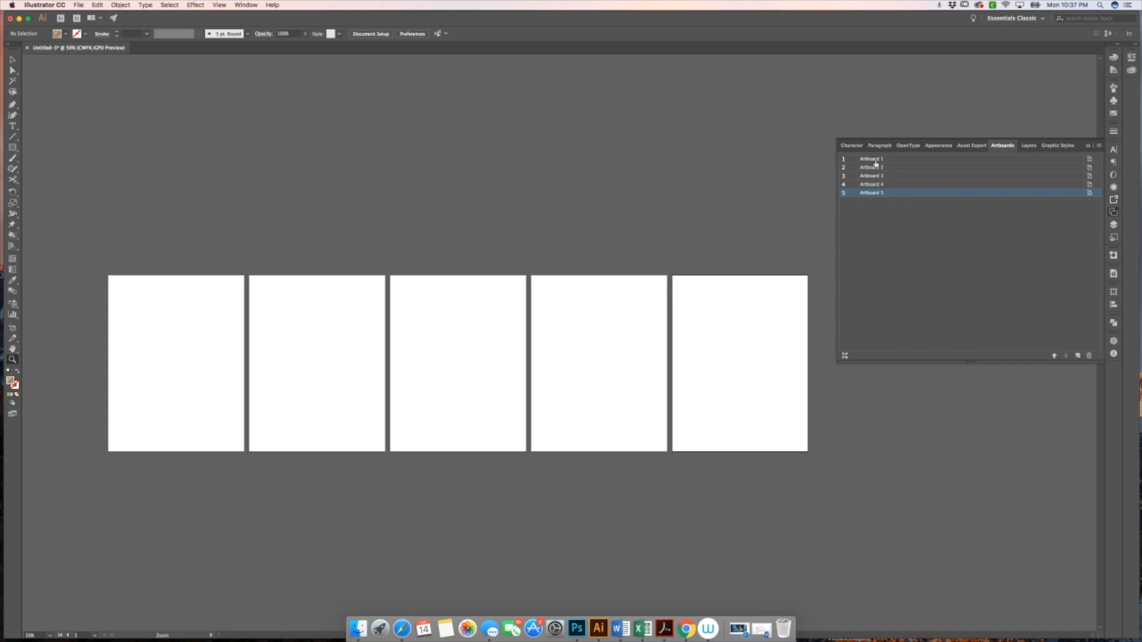
pyautogui.doubleClick(886, 193)
pyautogui.moveTo(886, 193); pyautogui.dragTo(886, 184)
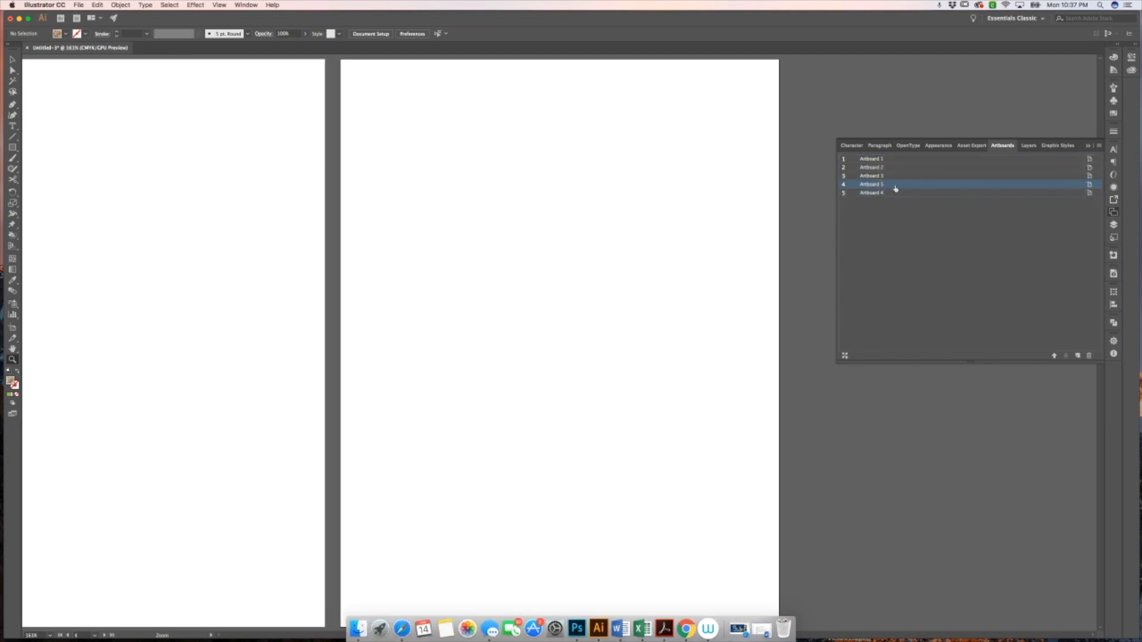
# Switch to the Layers panel and draw a small rectangle about 1 in wide on the last artboard
pyautogui.keyDown('alt'); pyautogui.click(683, 283); pyautogui.keyUp('alt')
pyautogui.keyDown('alt'); pyautogui.click(684, 283); pyautogui.keyUp('alt')
pyautogui.keyDown('alt'); pyautogui.click(476, 338); pyautogui.keyUp('alt')
pyautogui.hscroll(-5, 482, 337)
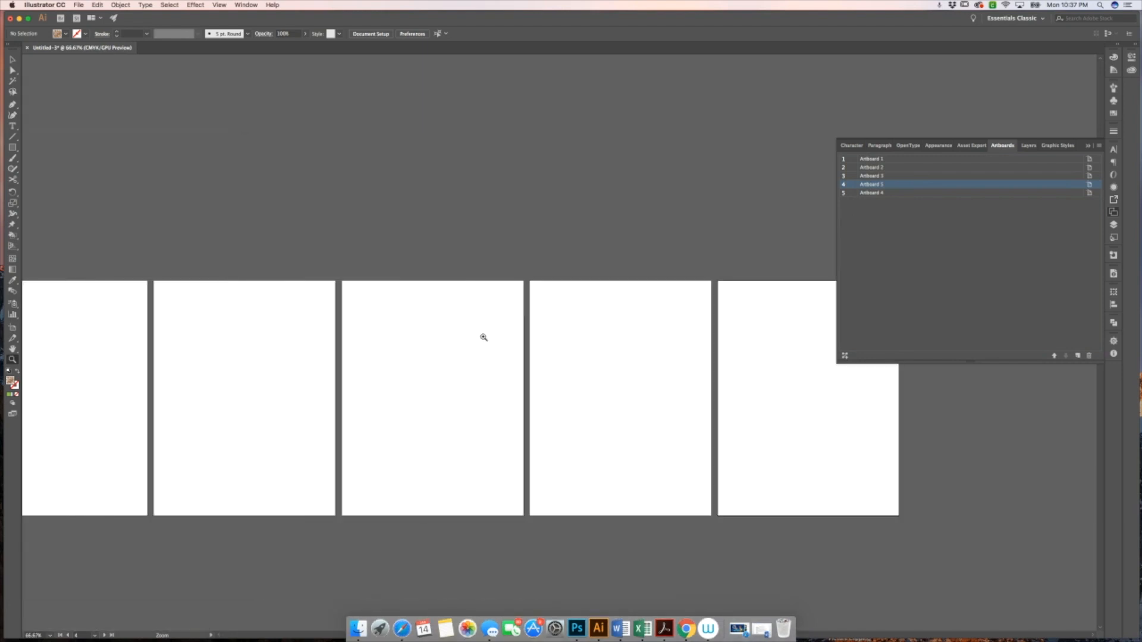
pyautogui.keyDown('alt'); pyautogui.click(487, 339); pyautogui.keyUp('alt')
pyautogui.hscroll(2, 482, 340)
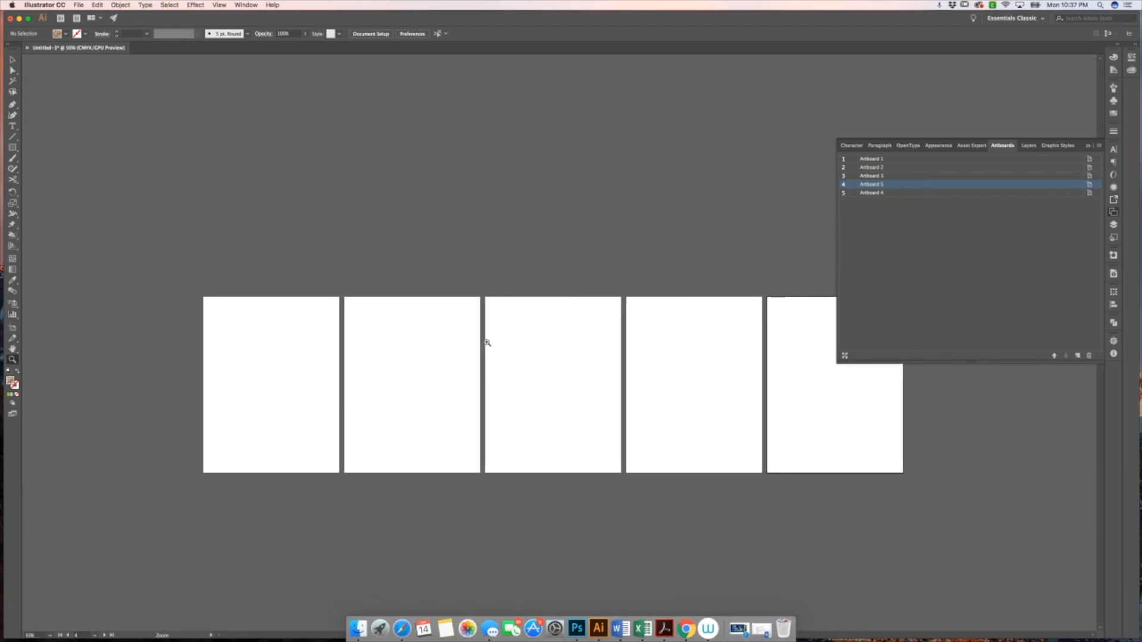
pyautogui.press('v')
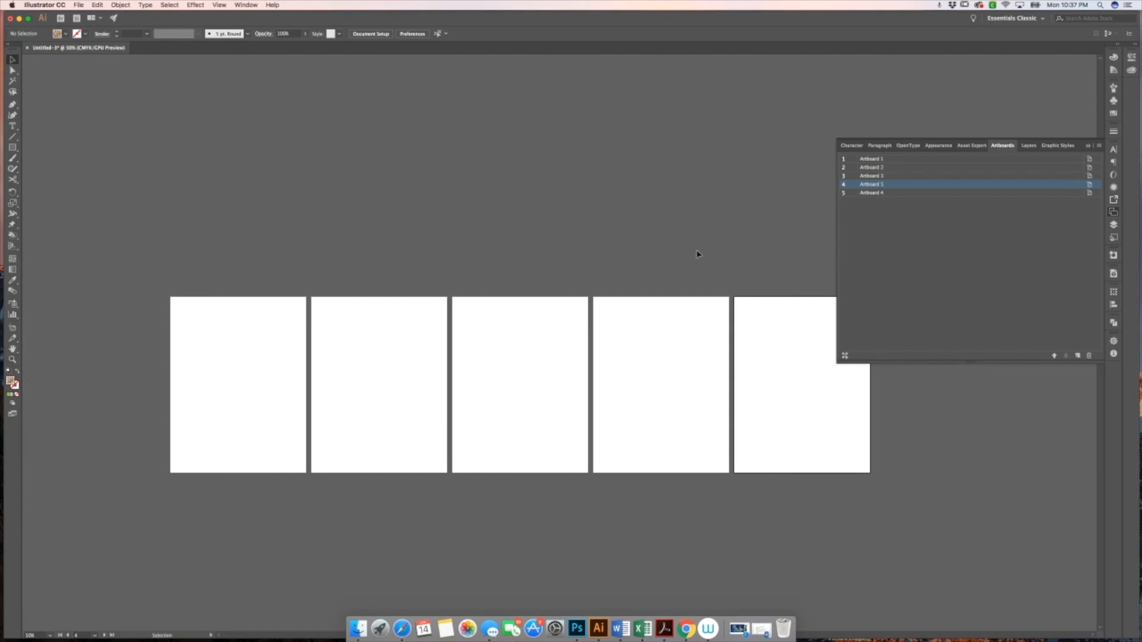
pyautogui.click(1029, 146)
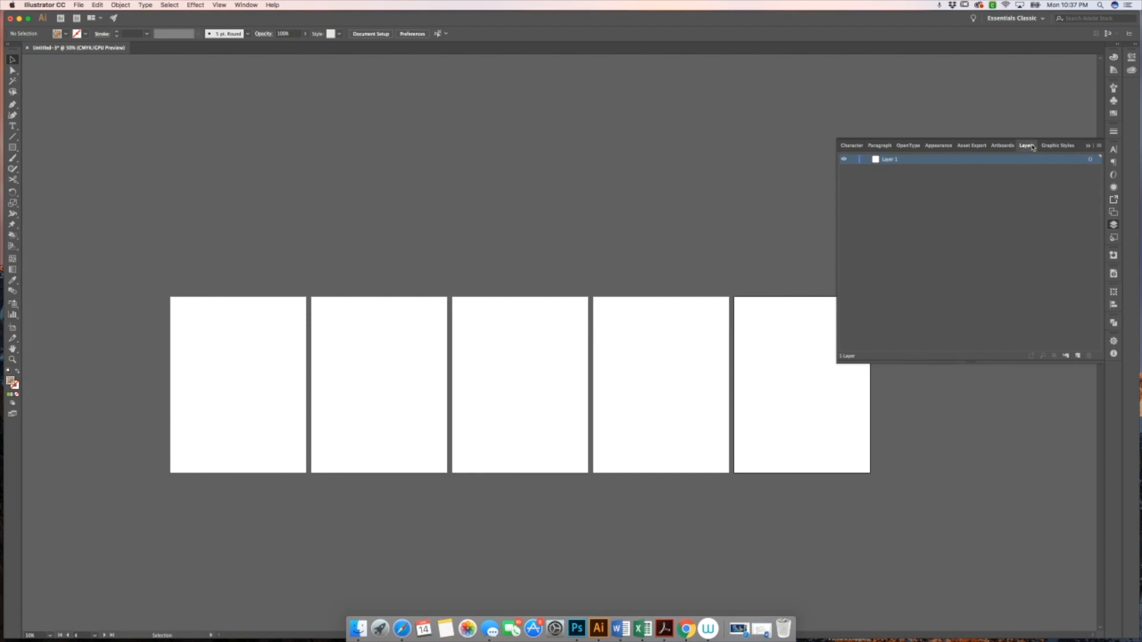
pyautogui.hscroll(5, 548, 200)
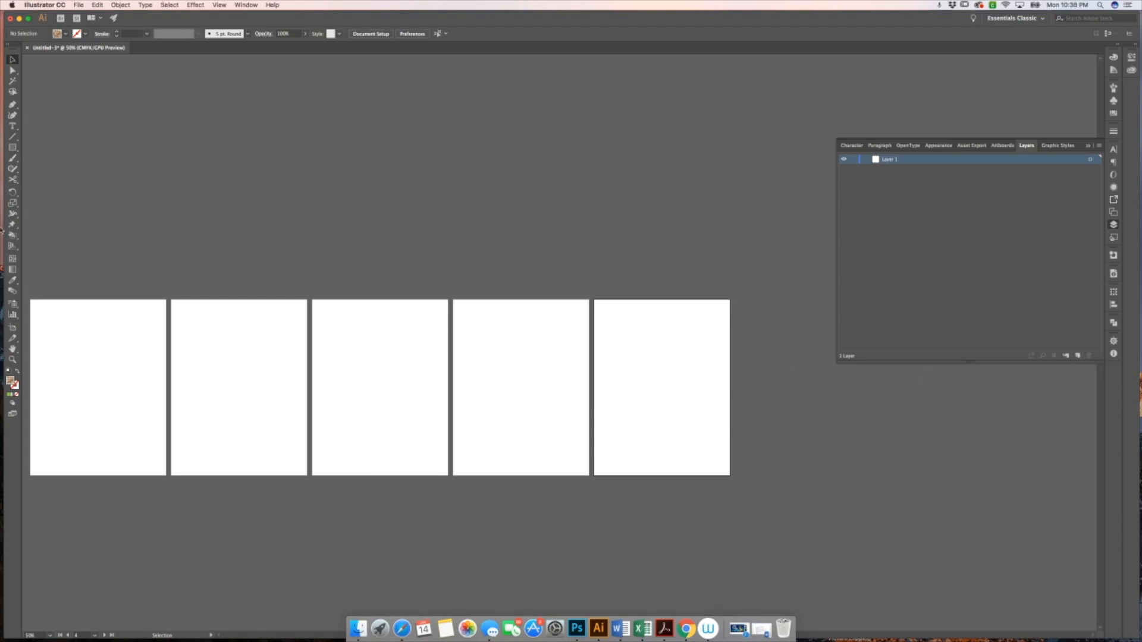
pyautogui.click(12, 147)
pyautogui.moveTo(610, 348); pyautogui.dragTo(659, 409)
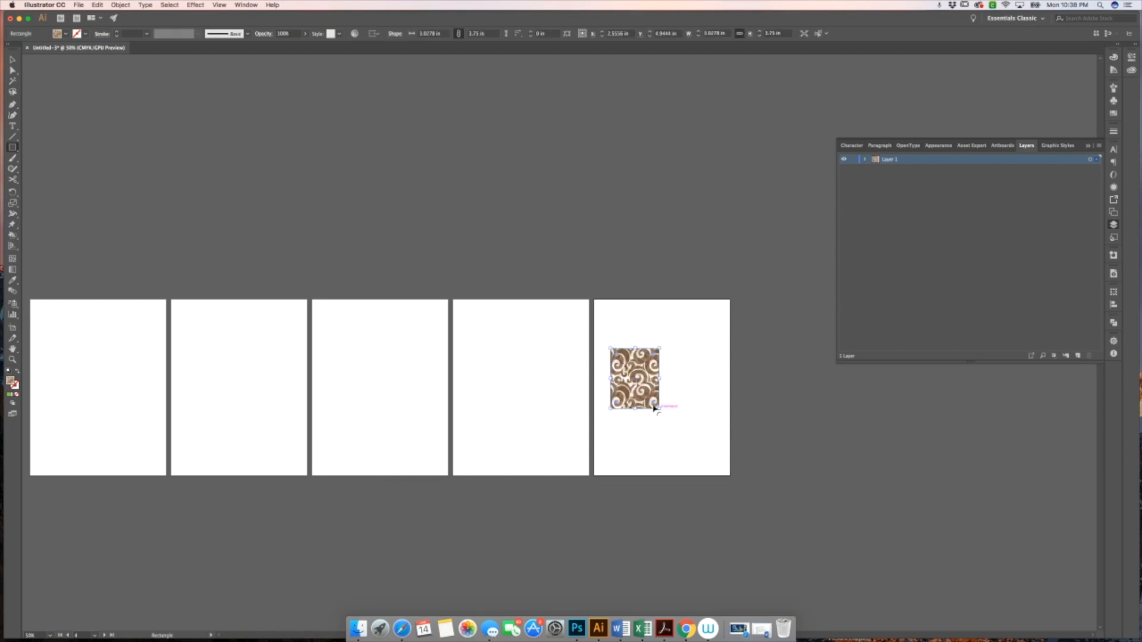
pyautogui.press('v')
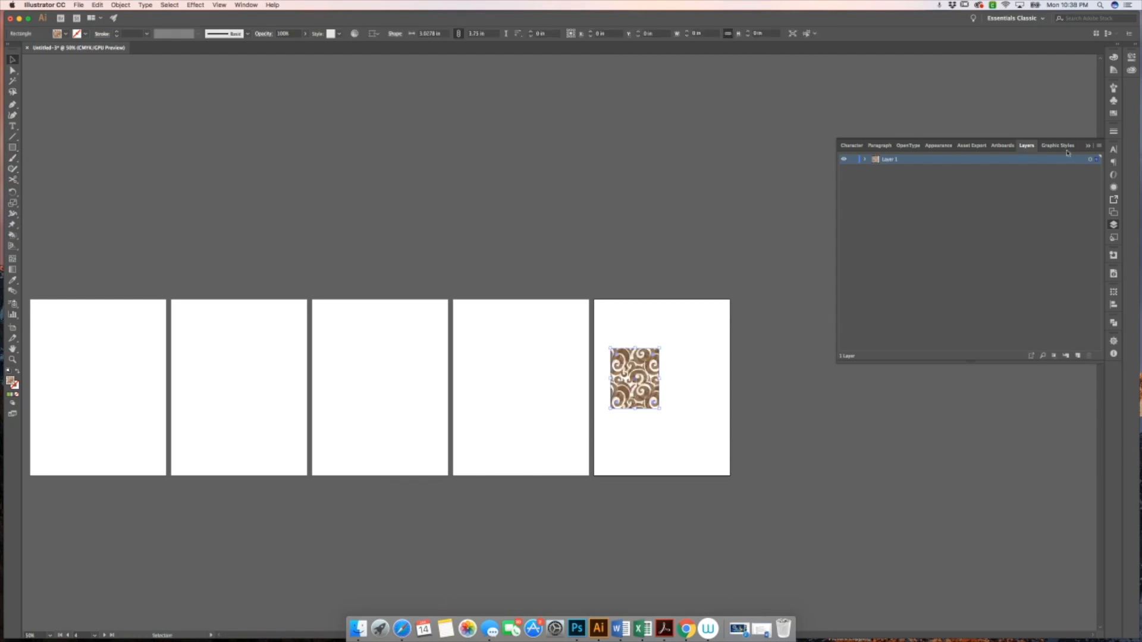
# Set the rectangle to a white fill with a black stroke using the Swatches panel
pyautogui.click(1113, 113)
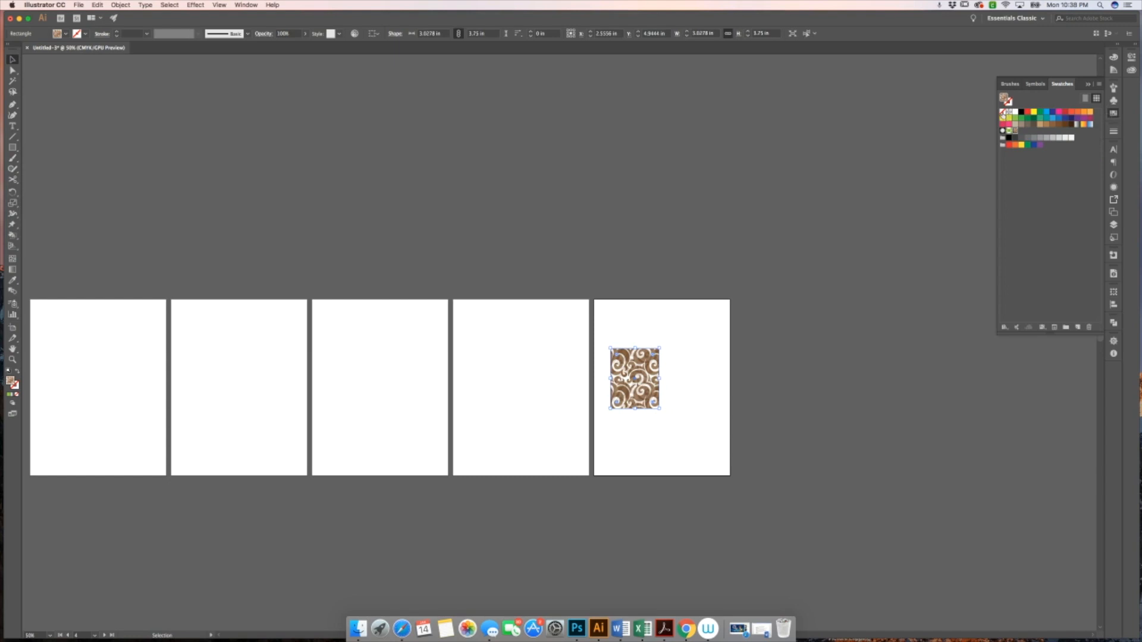
pyautogui.click(1015, 112)
pyautogui.click(1009, 104)
pyautogui.click(1021, 112)
pyautogui.click(778, 250)
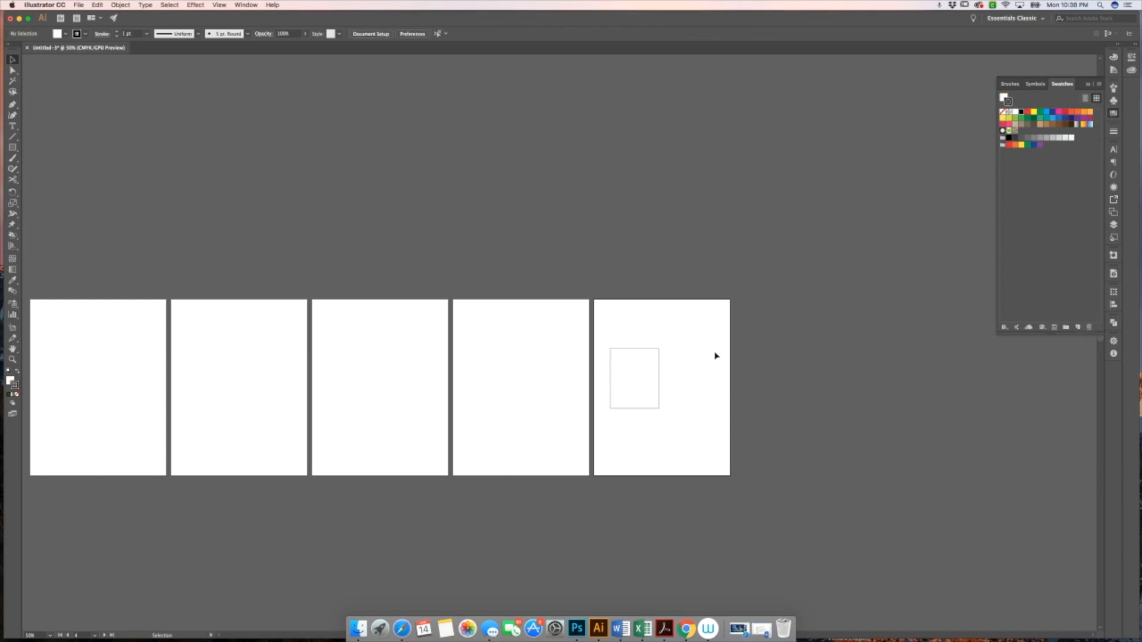
# Draw a straight line from the rectangle's centre out to the right
pyautogui.press('z')
pyautogui.click(642, 373)
pyautogui.click(554, 346)
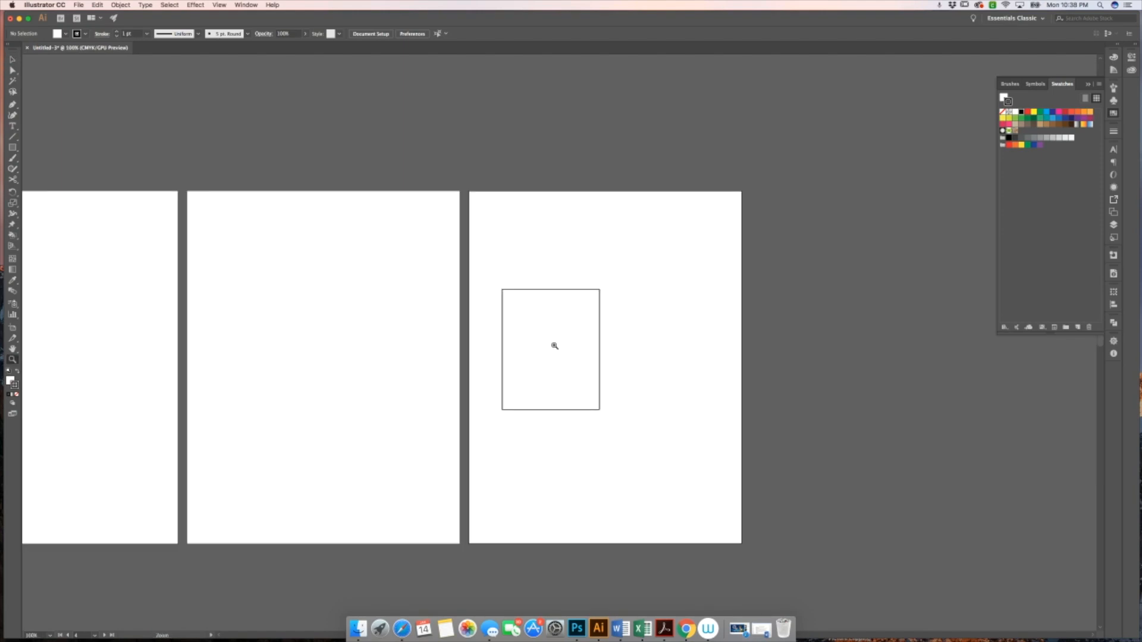
pyautogui.press('v')
pyautogui.click(600, 344)
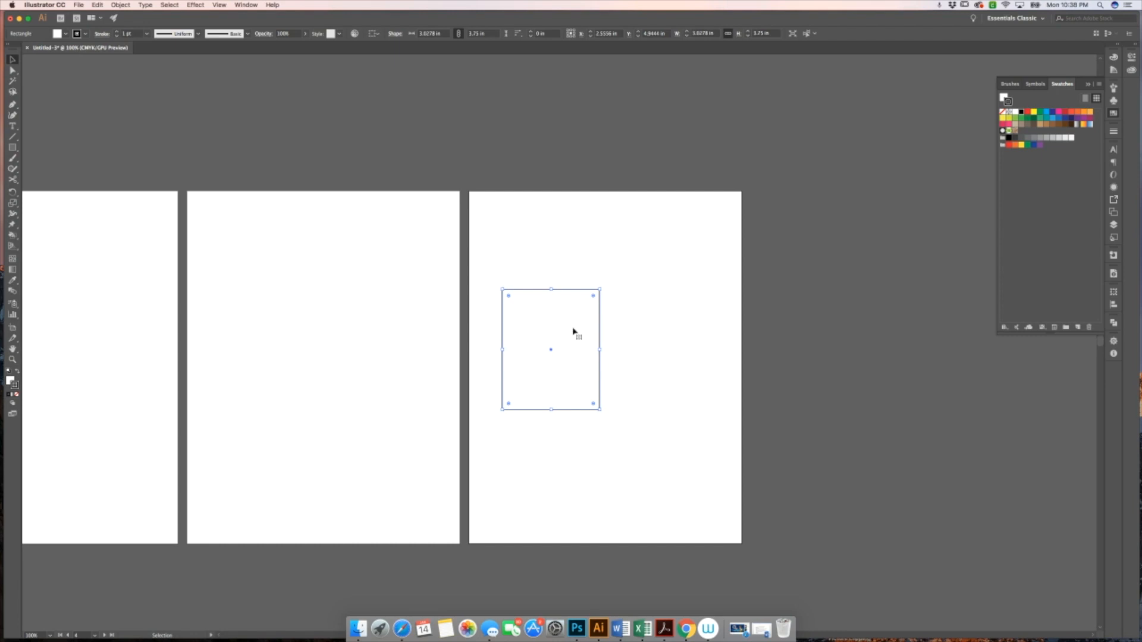
pyautogui.click(733, 406)
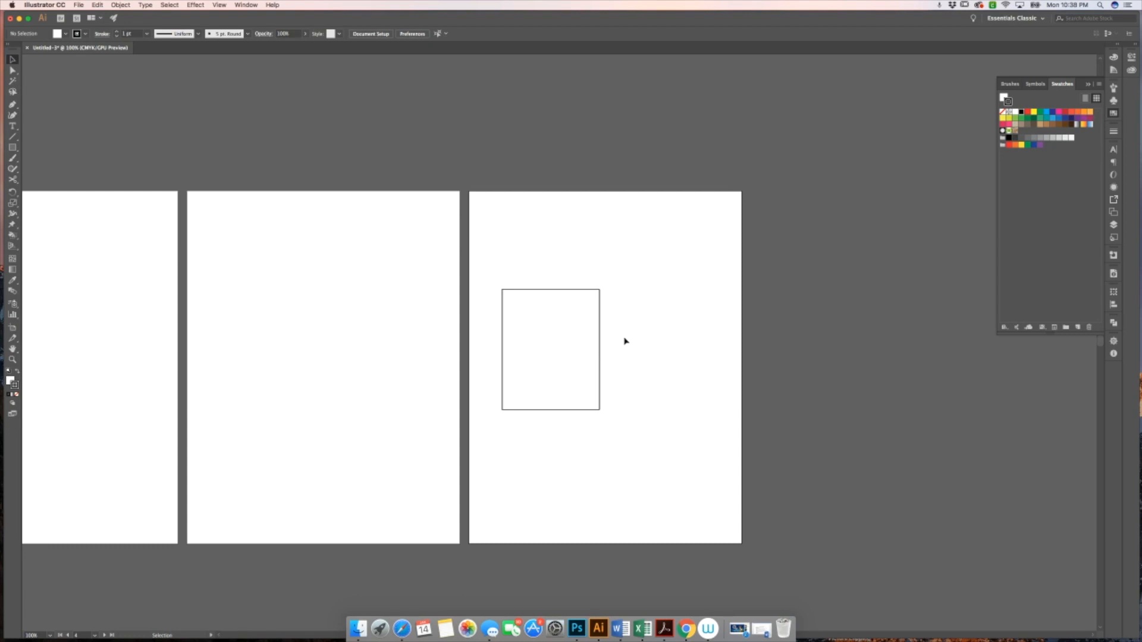
pyautogui.press('\\')
pyautogui.moveTo(580, 344); pyautogui.dragTo(681, 357)
# Add the text label THIS IS THE COLLAR at the line's outer end
pyautogui.press('super+shift+a')
pyautogui.press('t')
pyautogui.click(692, 363)
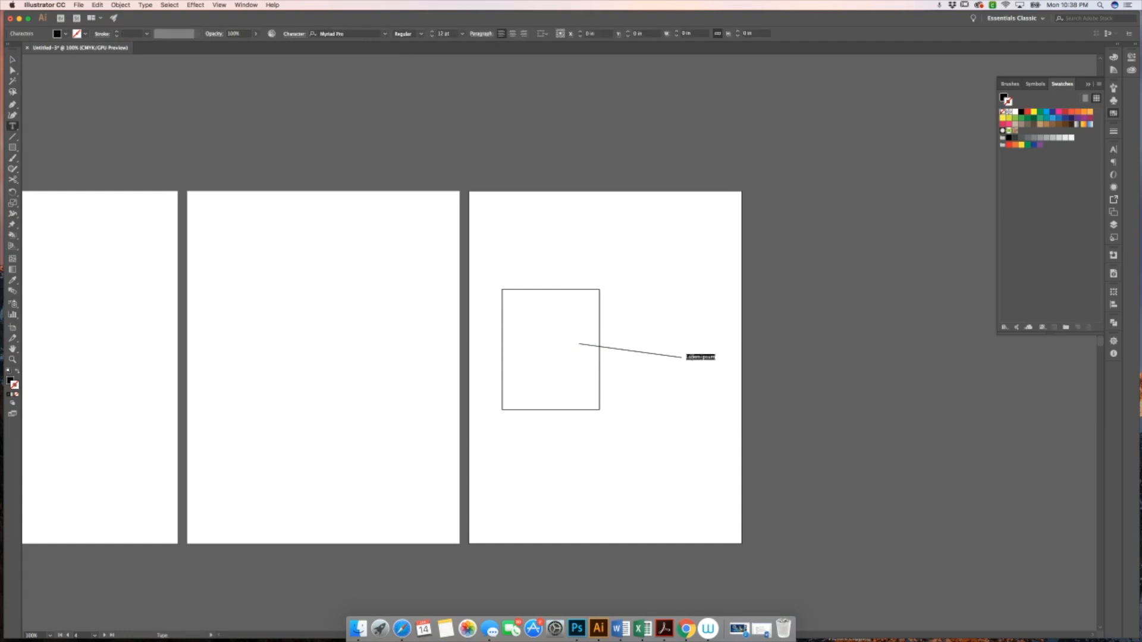
pyautogui.write('THIS IS THE COLLAR')
pyautogui.press('Escape')
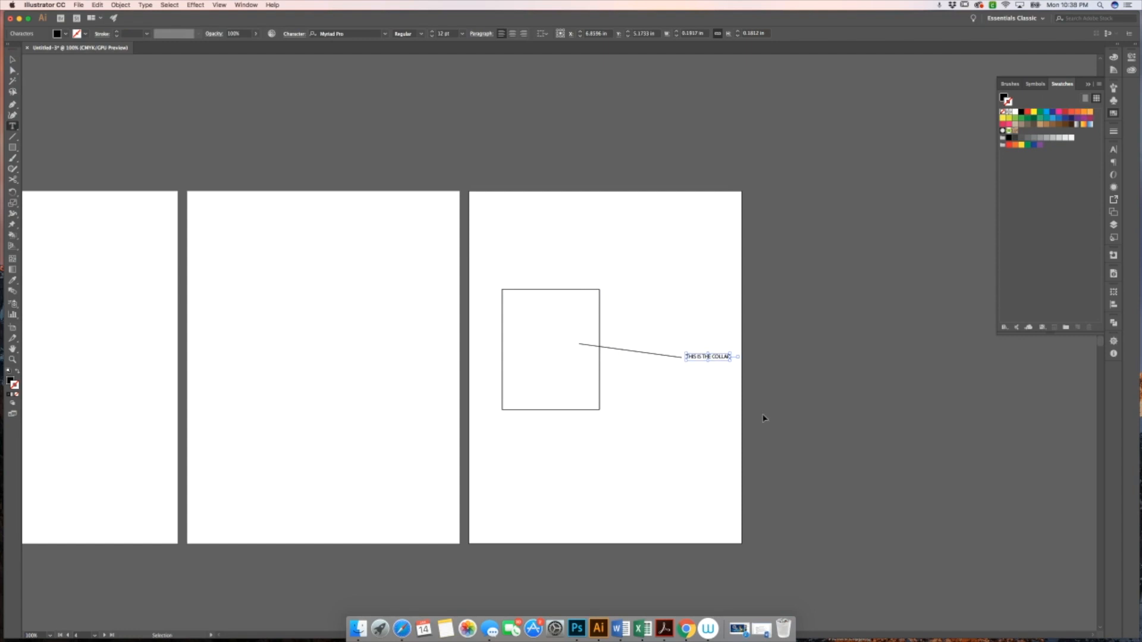
# Create a new layer named CALLOUTS and send the line and label to it
pyautogui.click(689, 401)
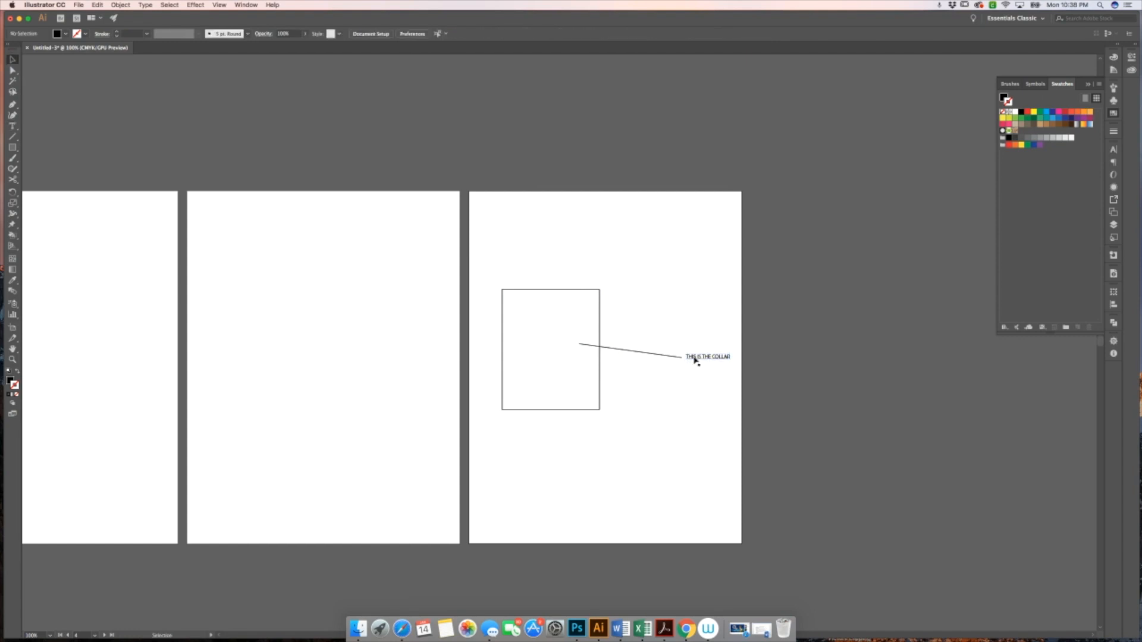
pyautogui.moveTo(690, 365); pyautogui.dragTo(676, 375)
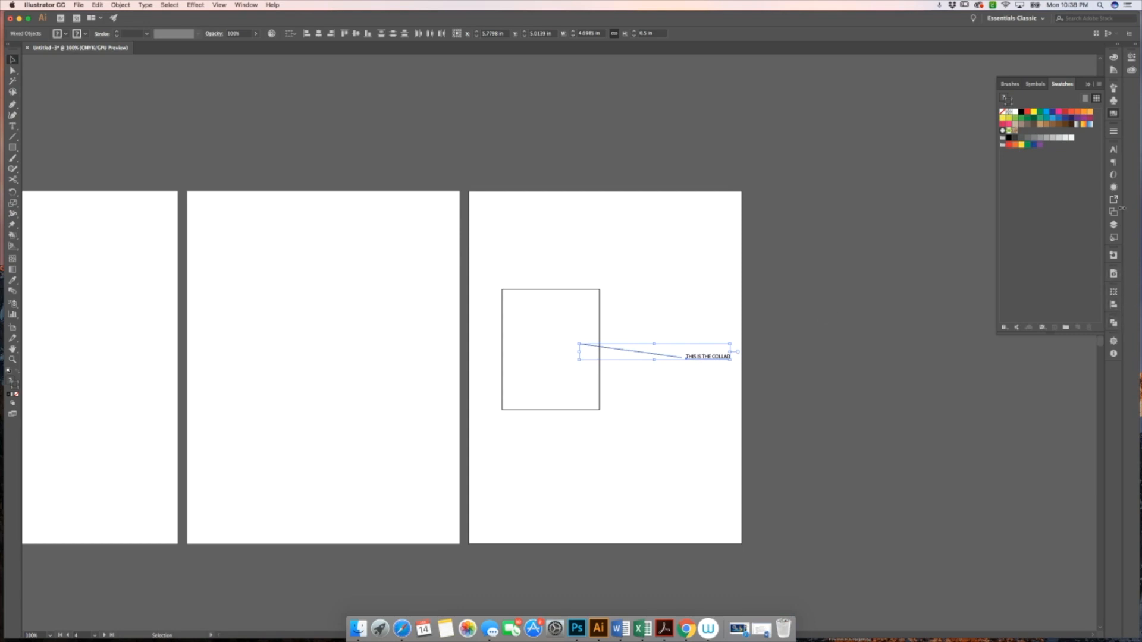
pyautogui.click(1113, 226)
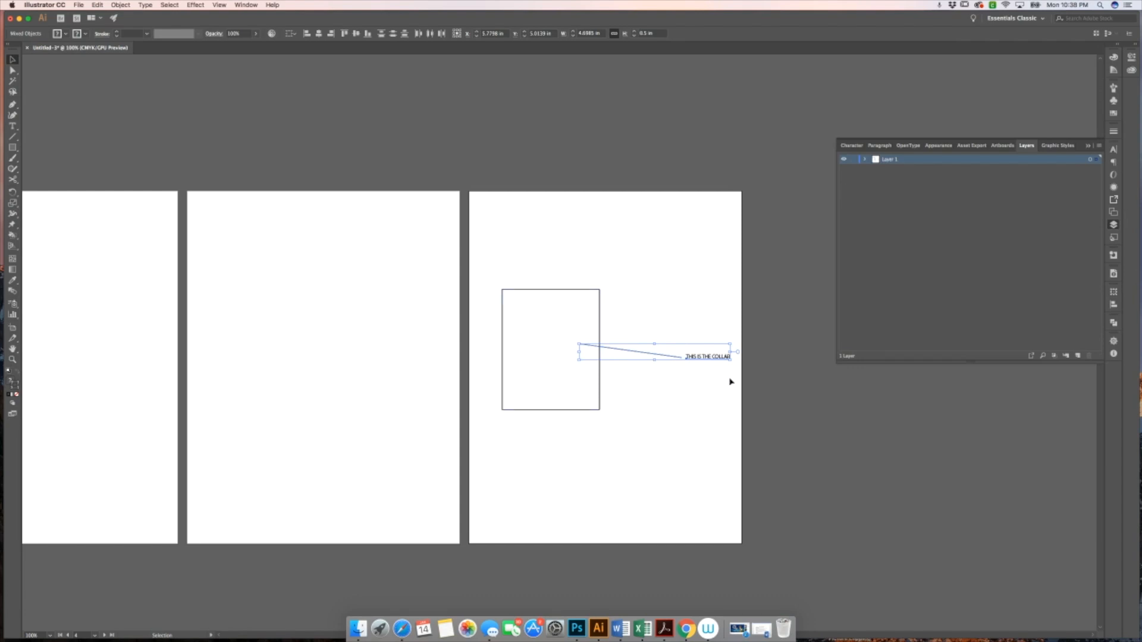
pyautogui.click(1078, 356)
pyautogui.doubleClick(890, 161)
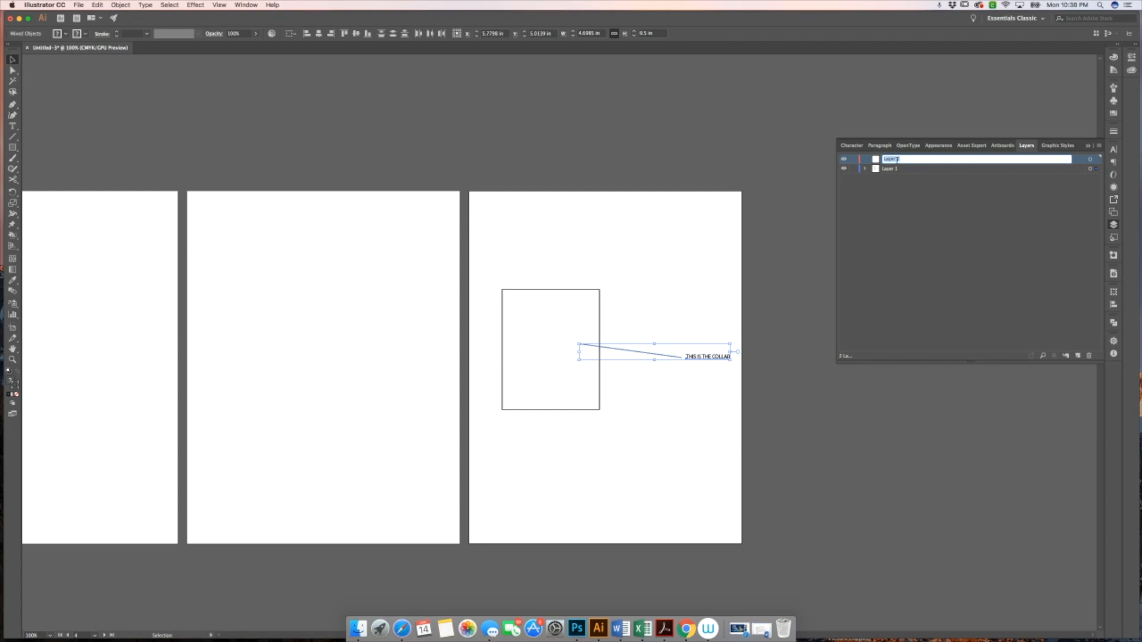
pyautogui.write('CALLOUTS')
pyautogui.rightClick(649, 350)
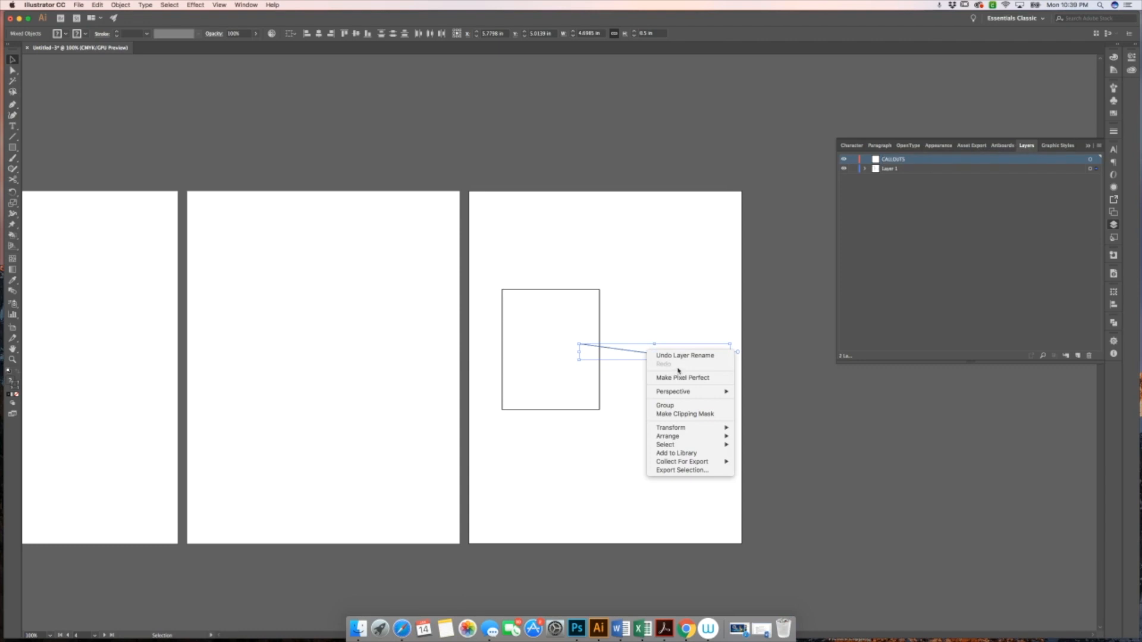
pyautogui.moveTo(686, 429)
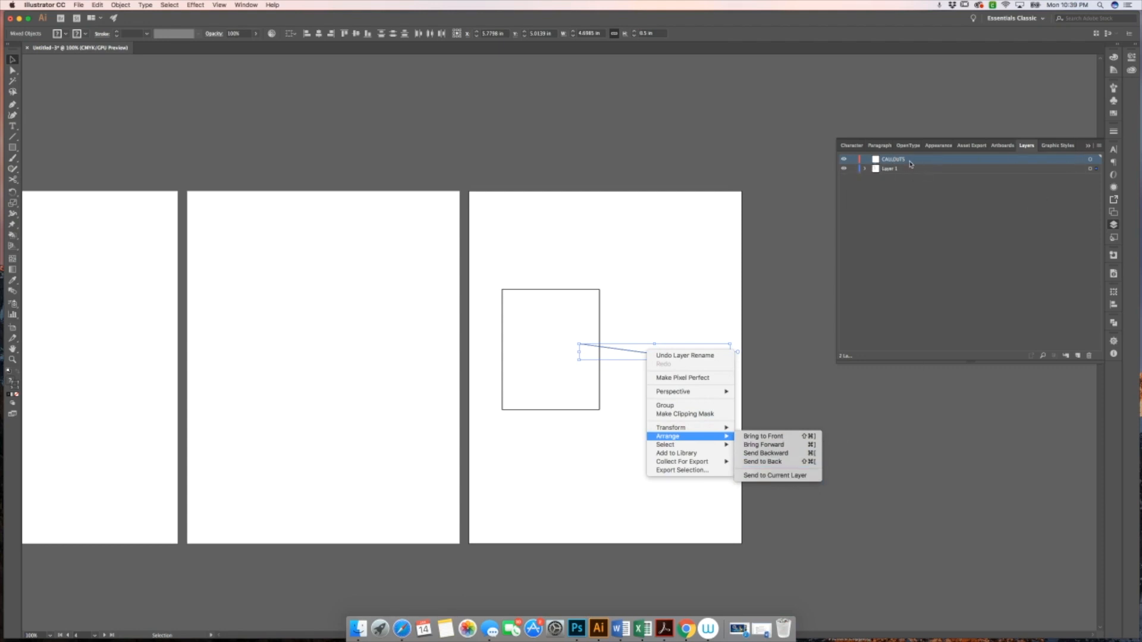
pyautogui.click(812, 476)
pyautogui.click(696, 429)
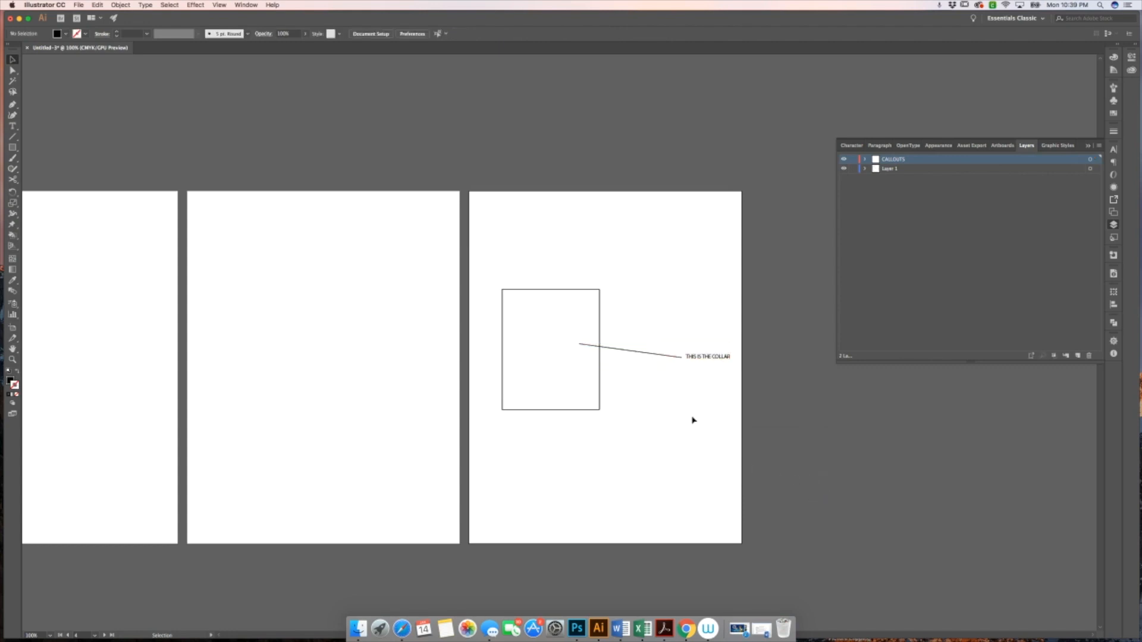
# Select the rectangle together with the callout line and label to compare their layer highlights
pyautogui.click(640, 349)
pyautogui.click(724, 423)
pyautogui.moveTo(724, 423); pyautogui.dragTo(530, 280)
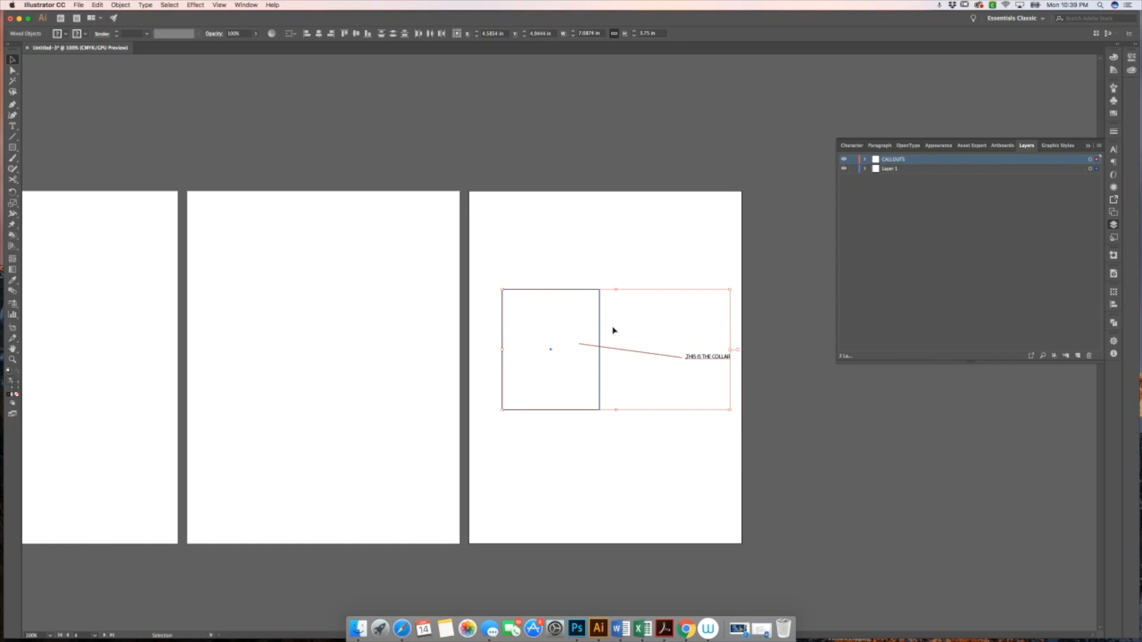
pyautogui.click(664, 334)
pyautogui.moveTo(652, 337); pyautogui.dragTo(508, 331)
pyautogui.click(626, 300)
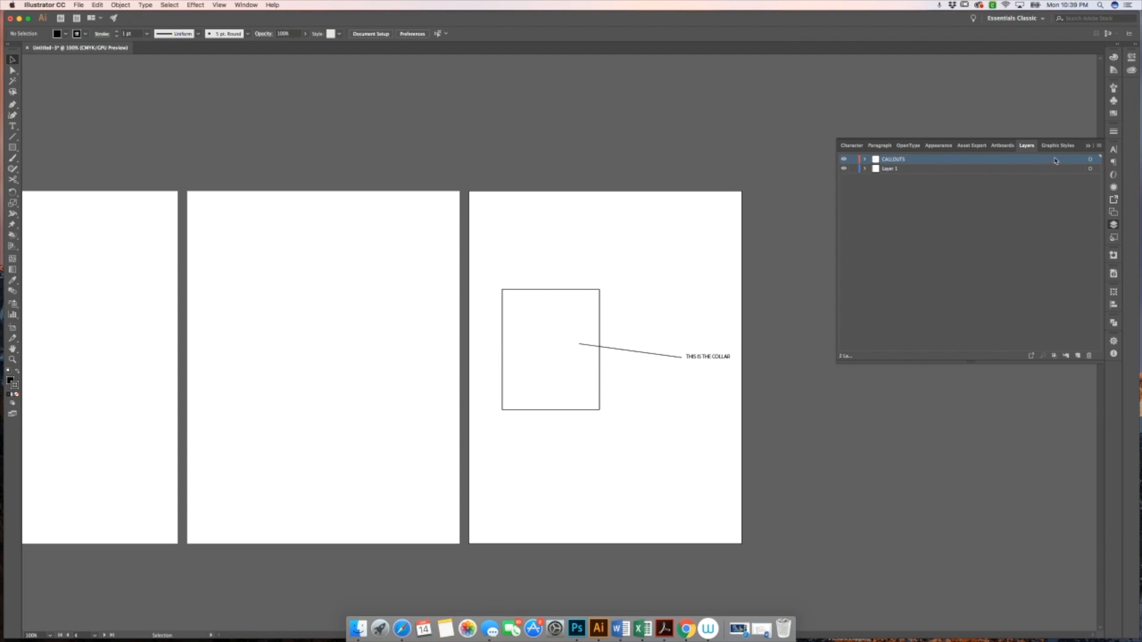
# Open the CALLOUTS layer's options dialog to review its settings, then cancel
pyautogui.doubleClick(952, 159)
pyautogui.moveTo(693, 207); pyautogui.dragTo(699, 123)
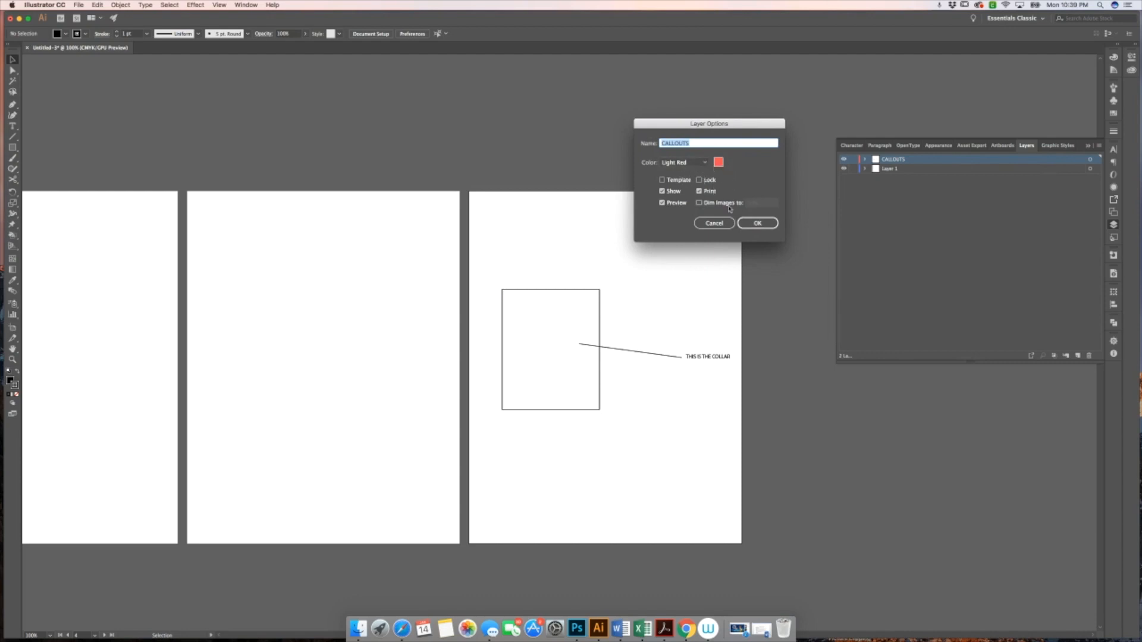
pyautogui.click(717, 223)
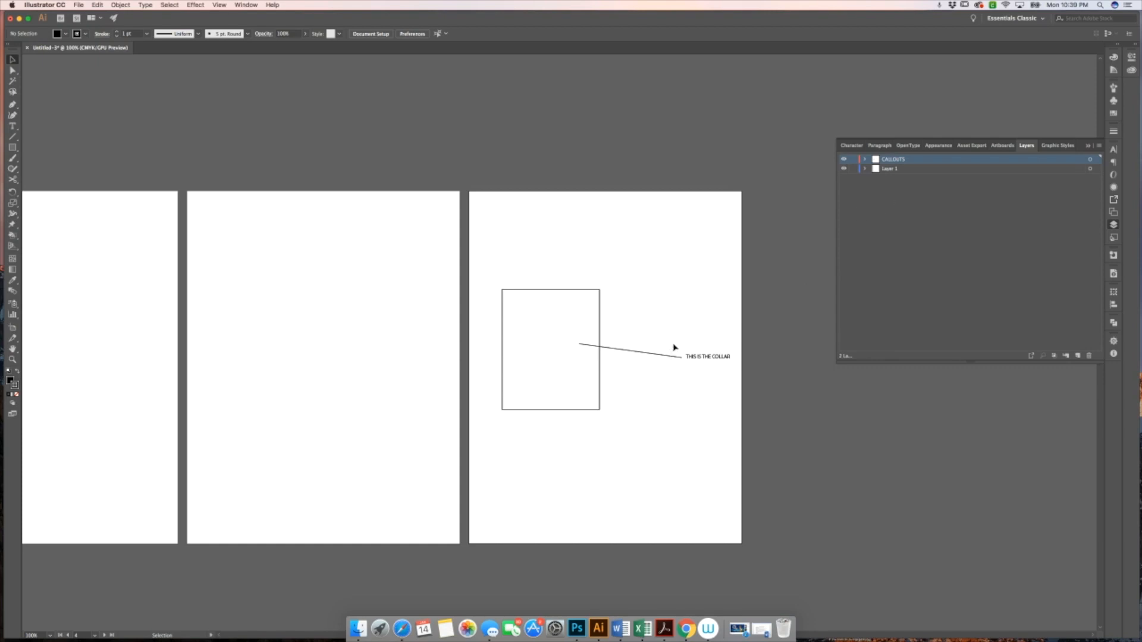
# Close the panel group and delete the rectangle, line and label
pyautogui.hscroll(3, 680, 336)
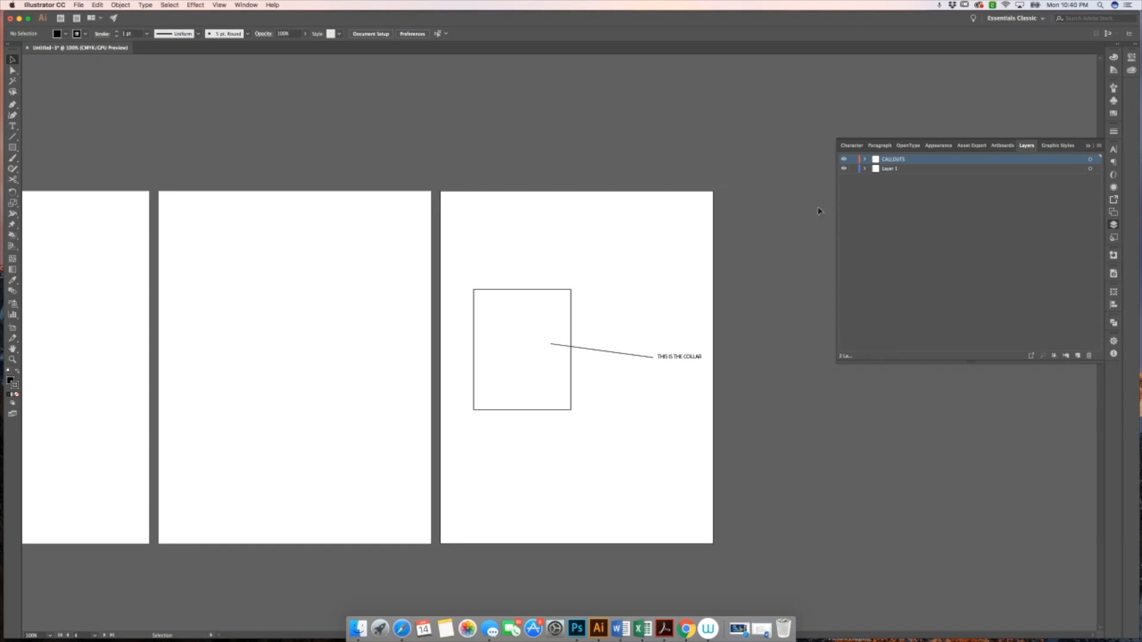
pyautogui.click(1088, 146)
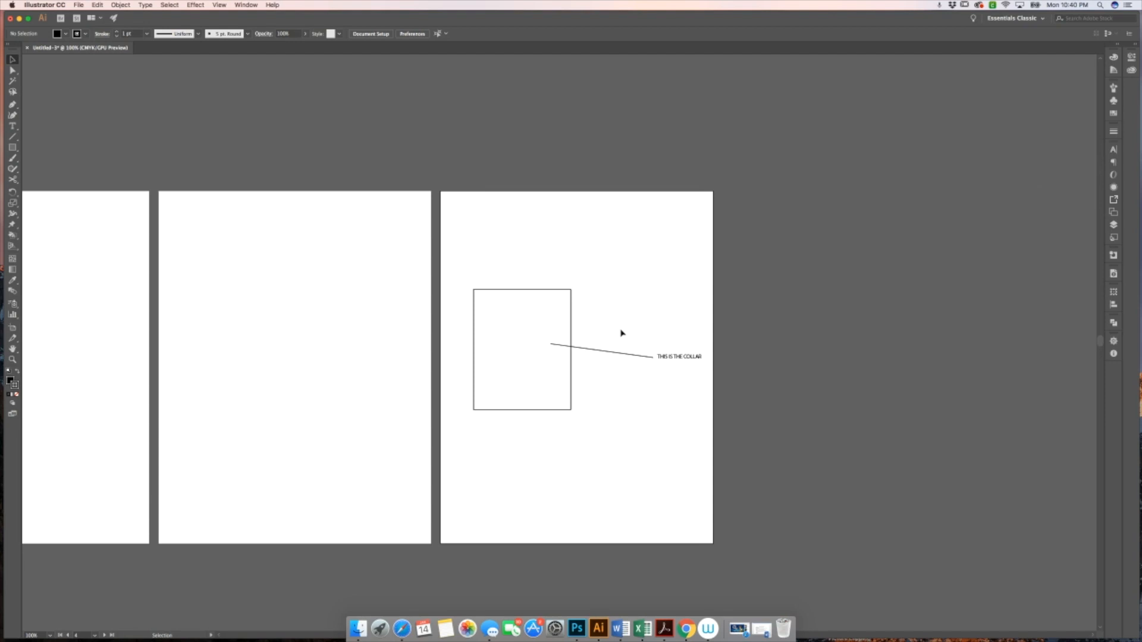
pyautogui.moveTo(518, 283); pyautogui.dragTo(738, 438)
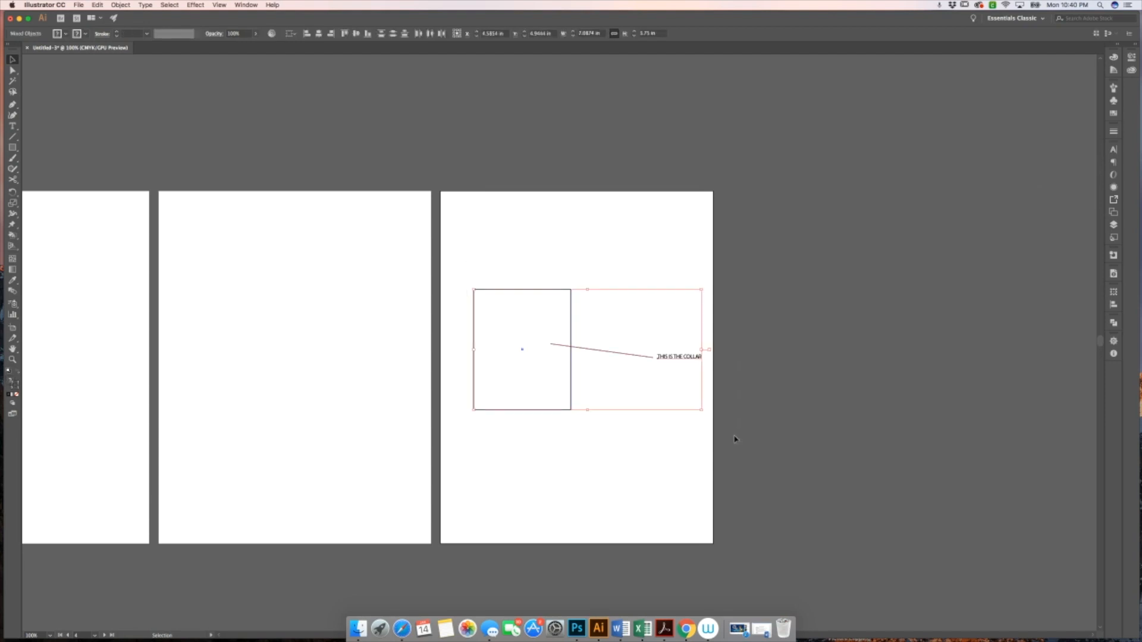
pyautogui.press('Delete')
pyautogui.hscroll(-10, 741, 439)
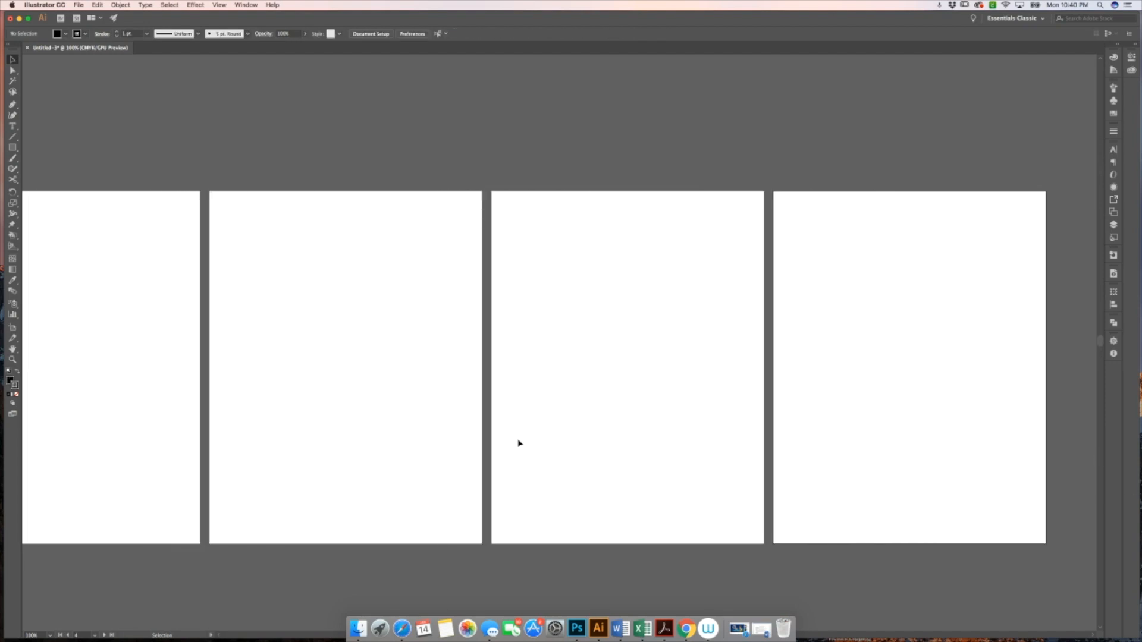
# Zoom into the first artboard and draw an open Pen path: a straight segment ending in a curved anchor
pyautogui.hscroll(-15, 518, 443)
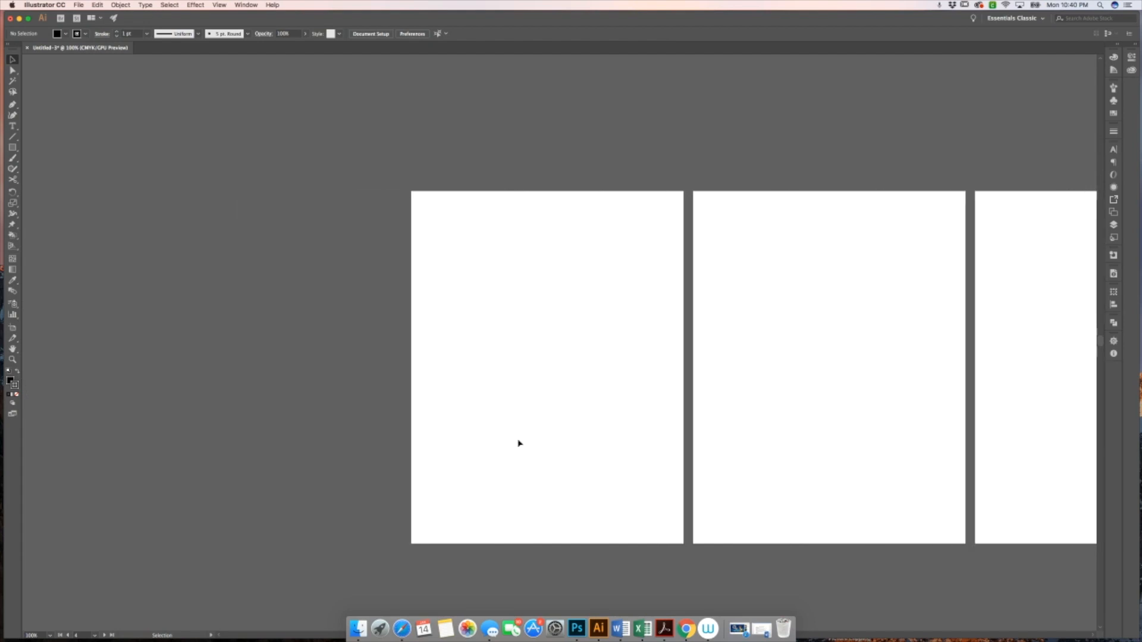
pyautogui.press('z')
pyautogui.click(523, 404)
pyautogui.hscroll(1, 524, 406)
pyautogui.press('v')
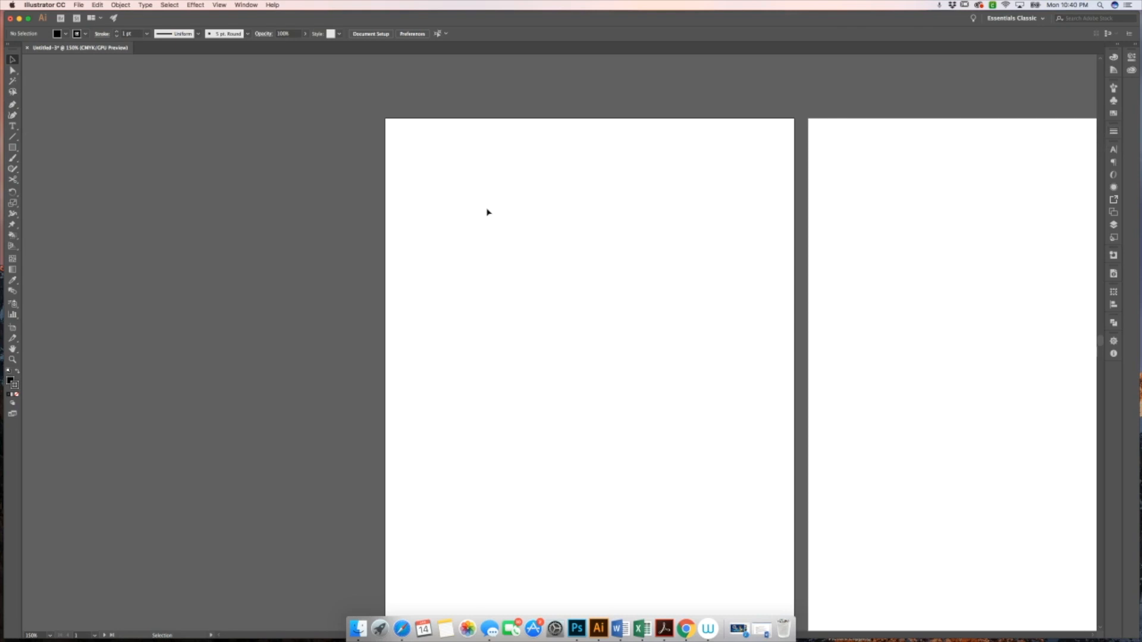
pyautogui.press('p')
pyautogui.click(445, 248)
pyautogui.click(516, 208)
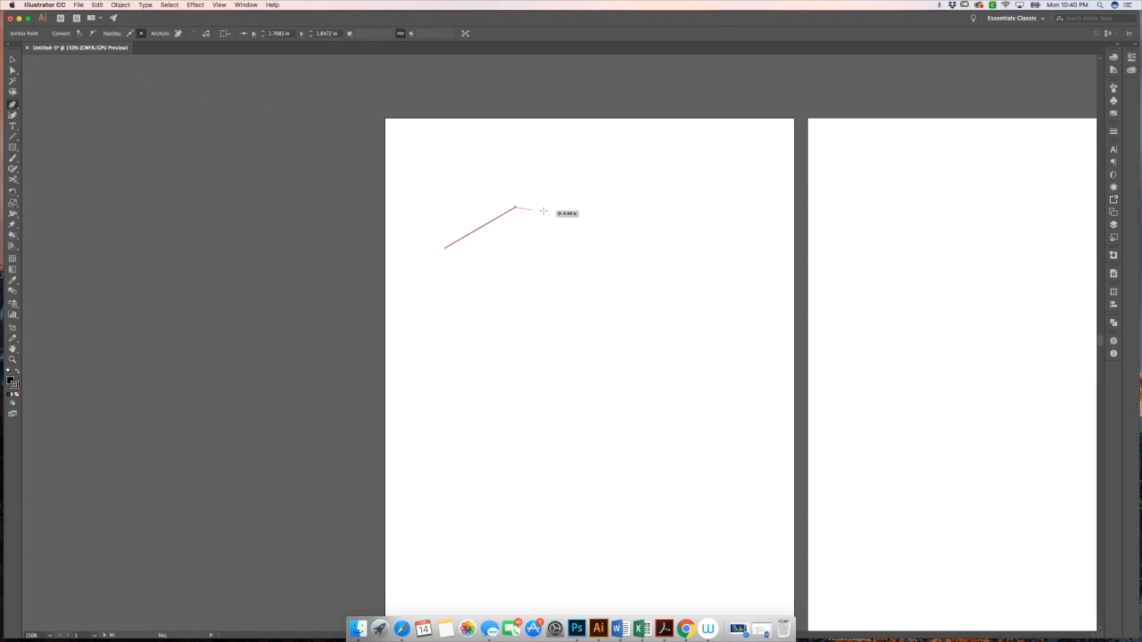
pyautogui.click(601, 223)
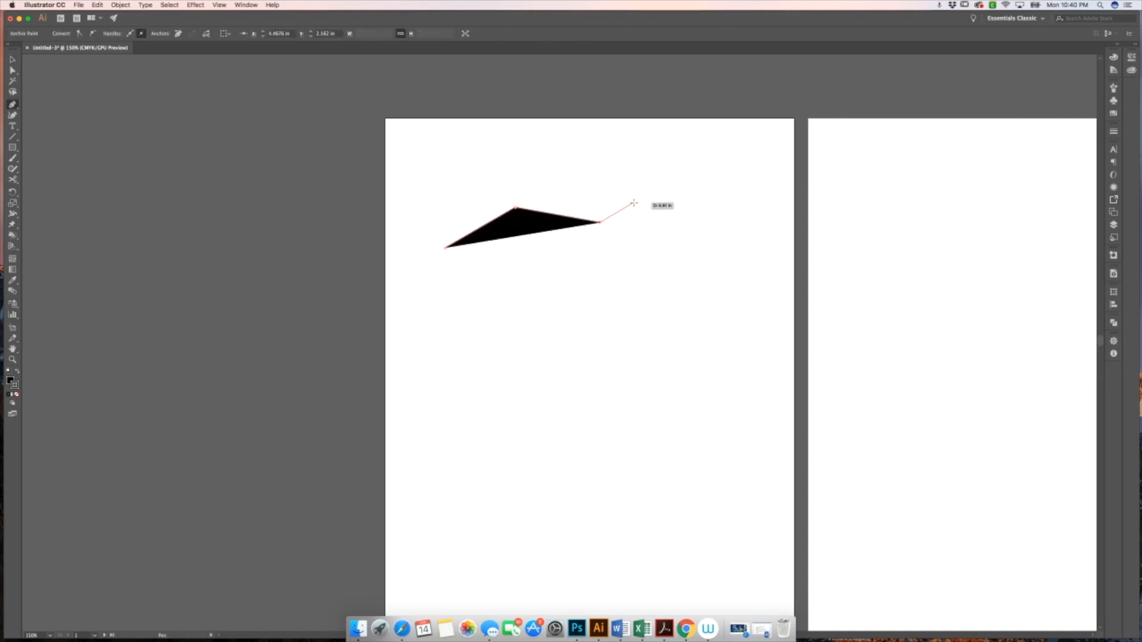
pyautogui.press('super+z')
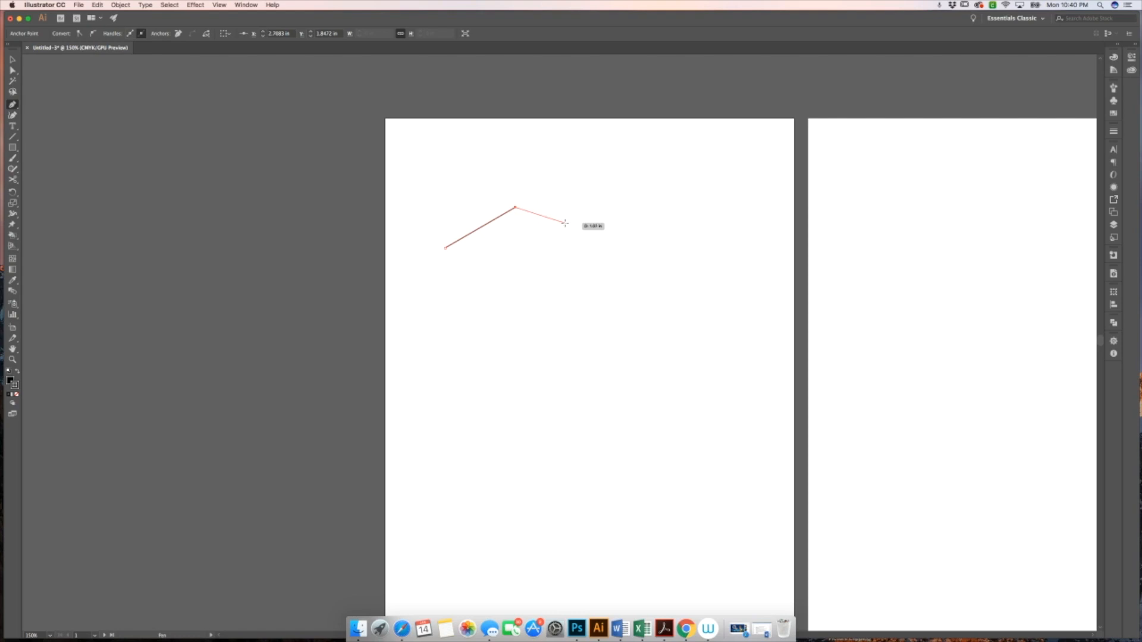
pyautogui.moveTo(565, 224); pyautogui.dragTo(569, 255)
pyautogui.press('v')
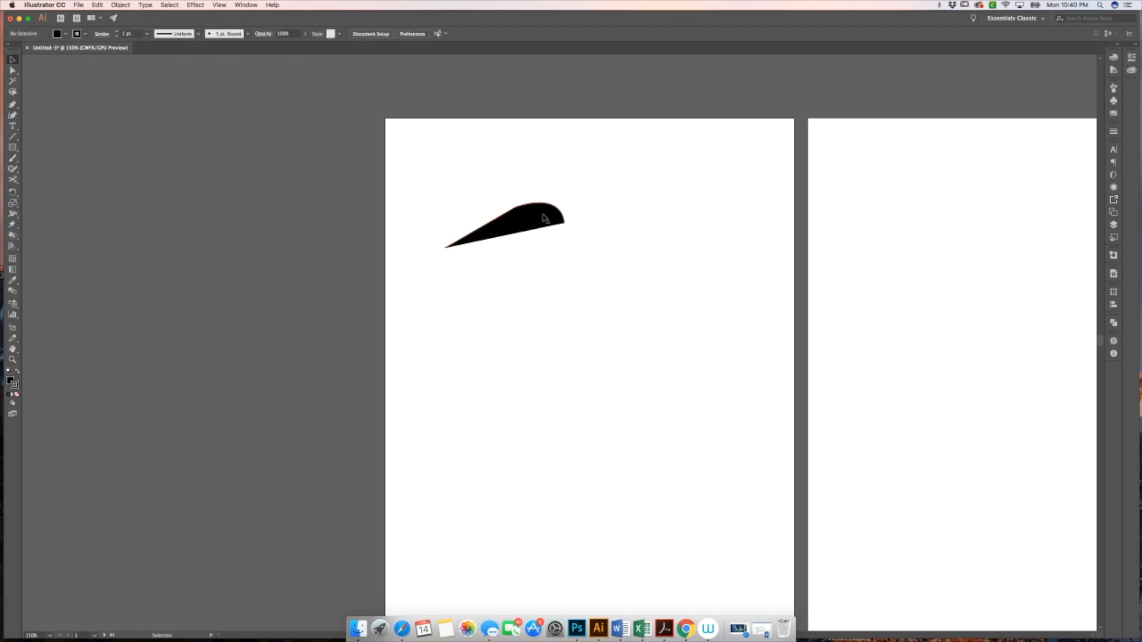
# Set the path's fill to None from the Swatches panel
pyautogui.click(1115, 113)
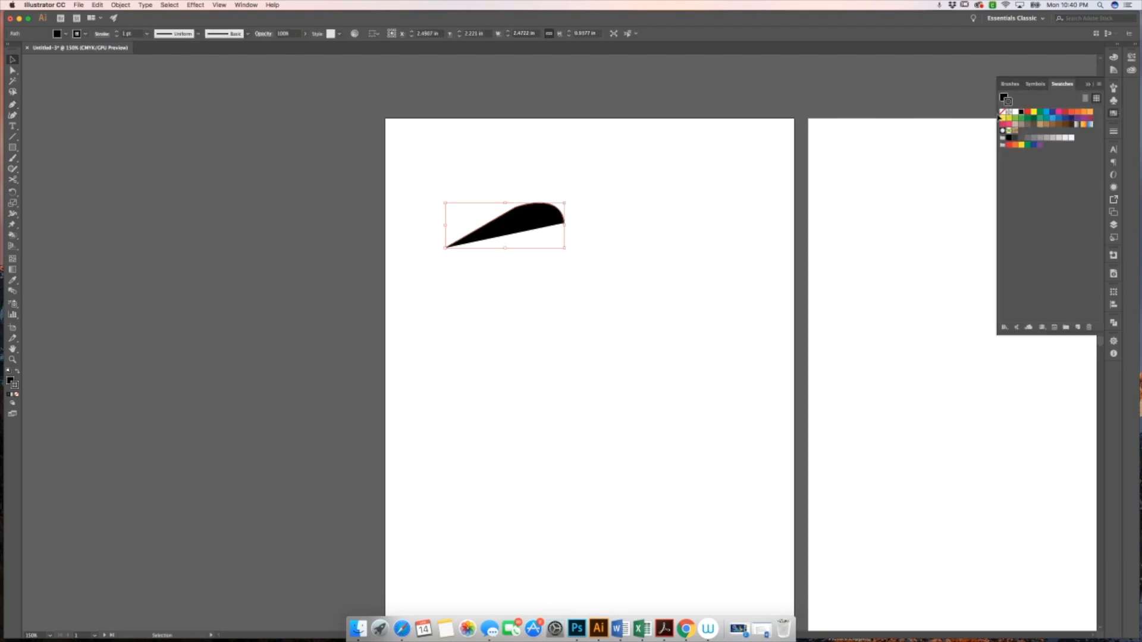
pyautogui.click(1003, 112)
pyautogui.click(702, 170)
pyautogui.click(563, 223)
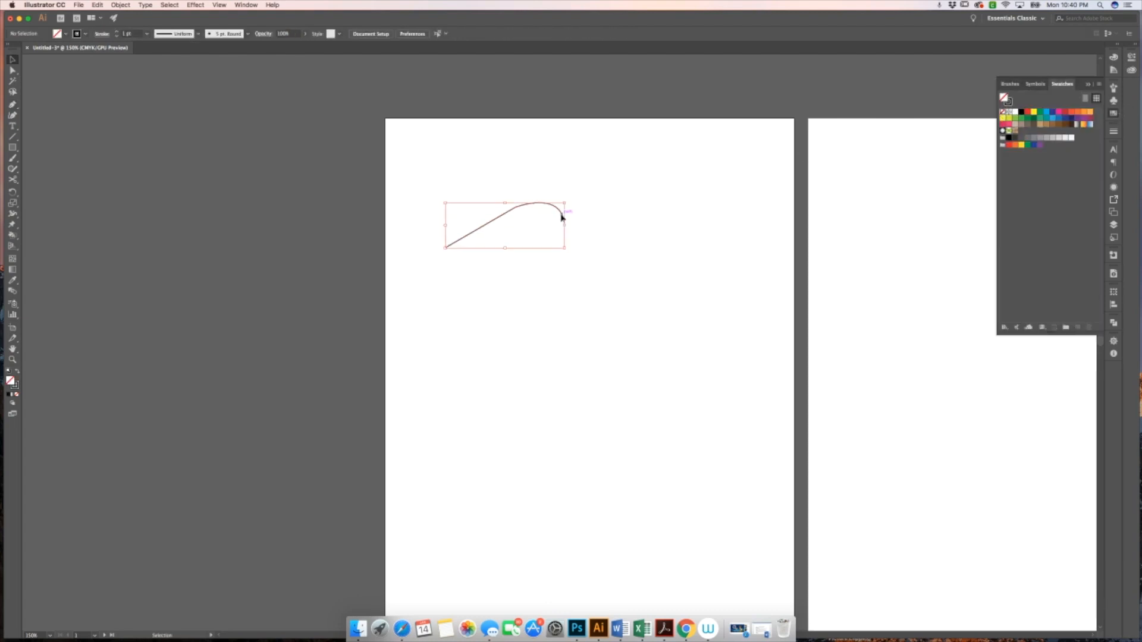
# Open the Stroke panel and set the path's stroke weight to 12 pt
pyautogui.click(1114, 134)
pyautogui.click(242, 6)
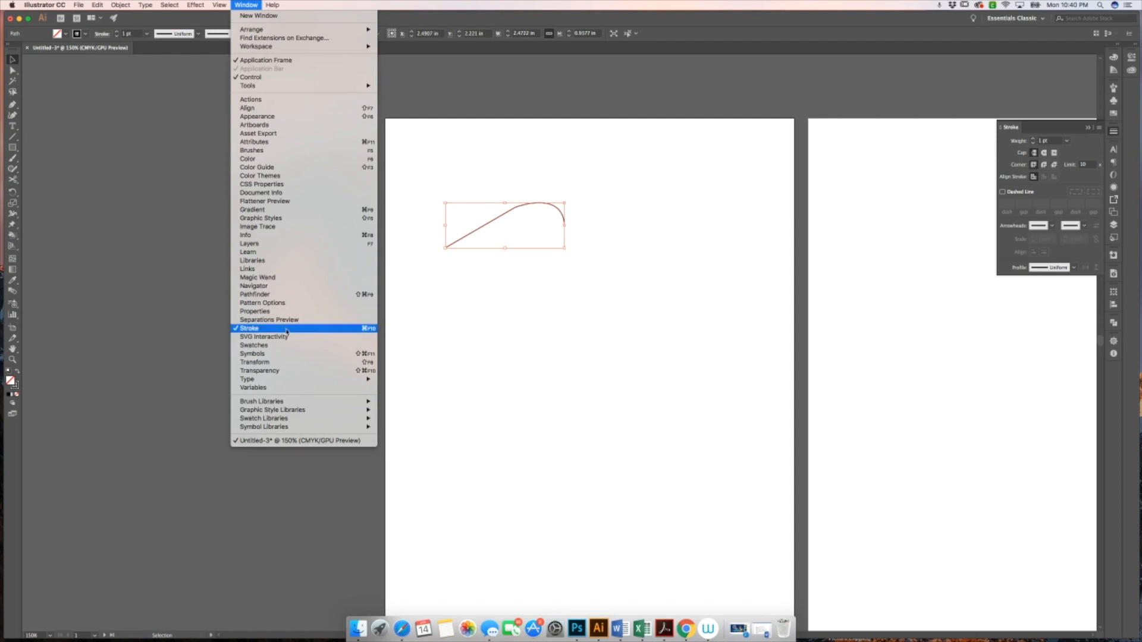
pyautogui.click(705, 294)
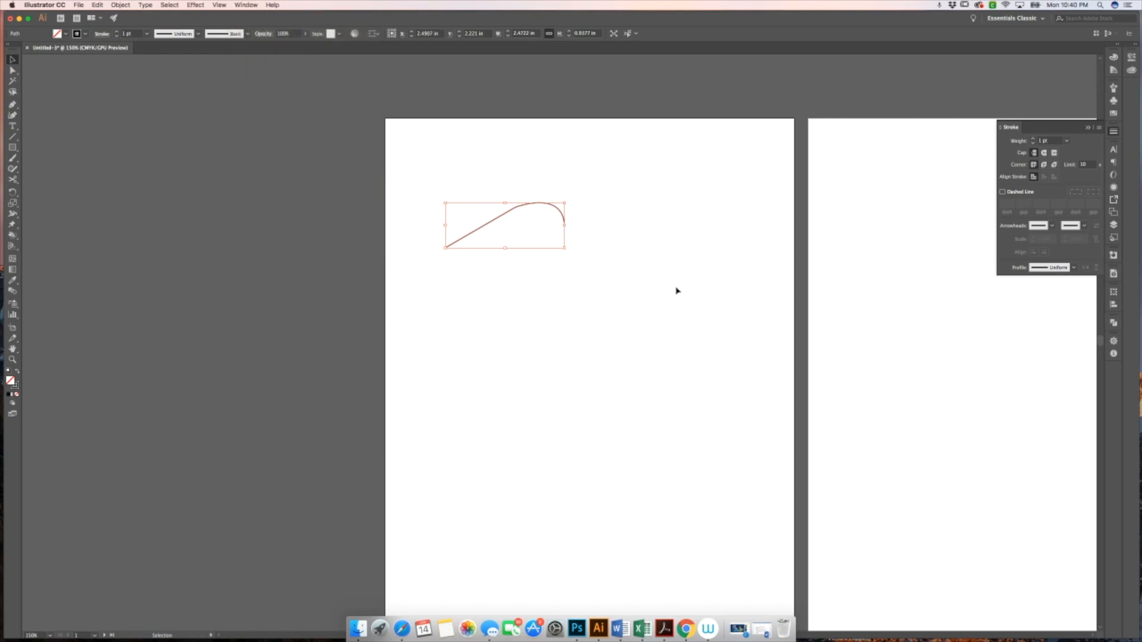
pyautogui.click(1068, 141)
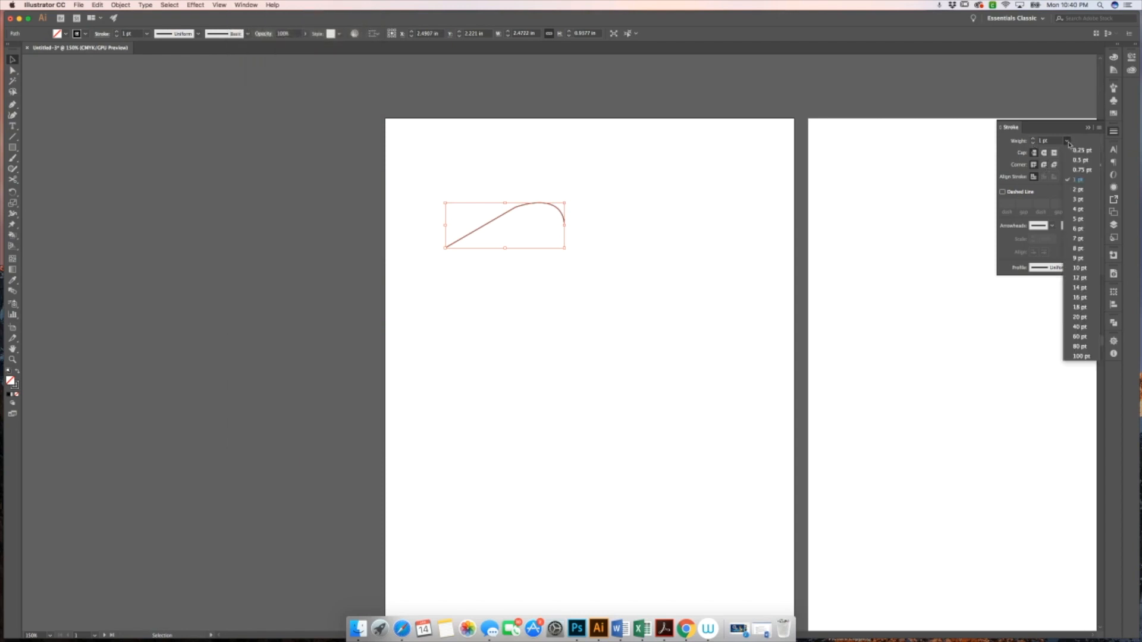
pyautogui.click(1070, 165)
pyautogui.click(776, 181)
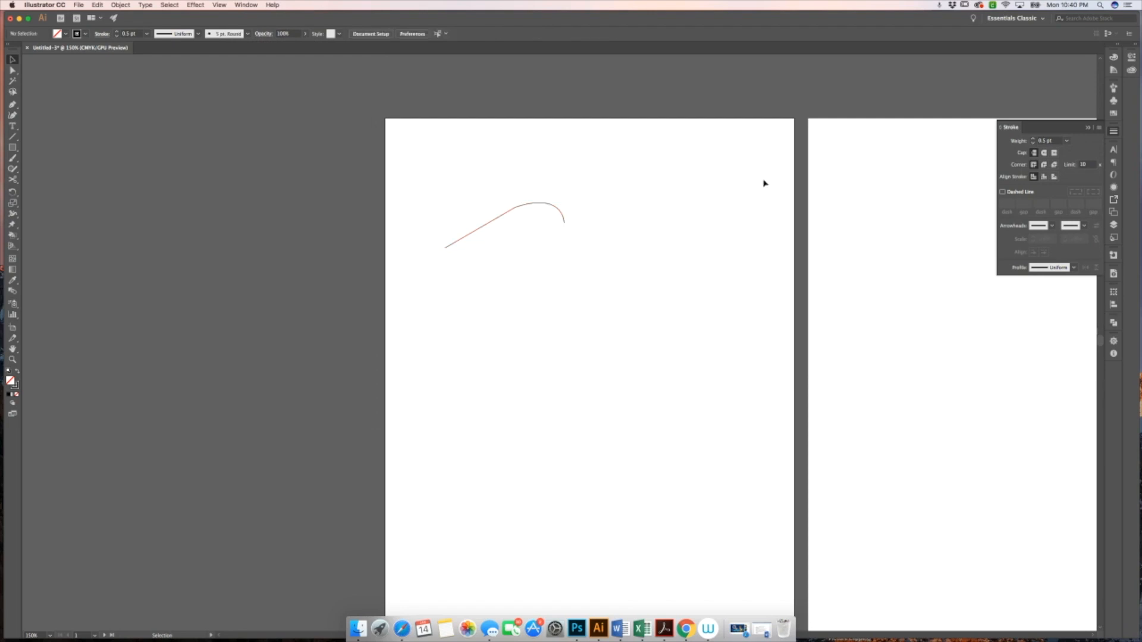
pyautogui.click(541, 209)
pyautogui.click(1067, 141)
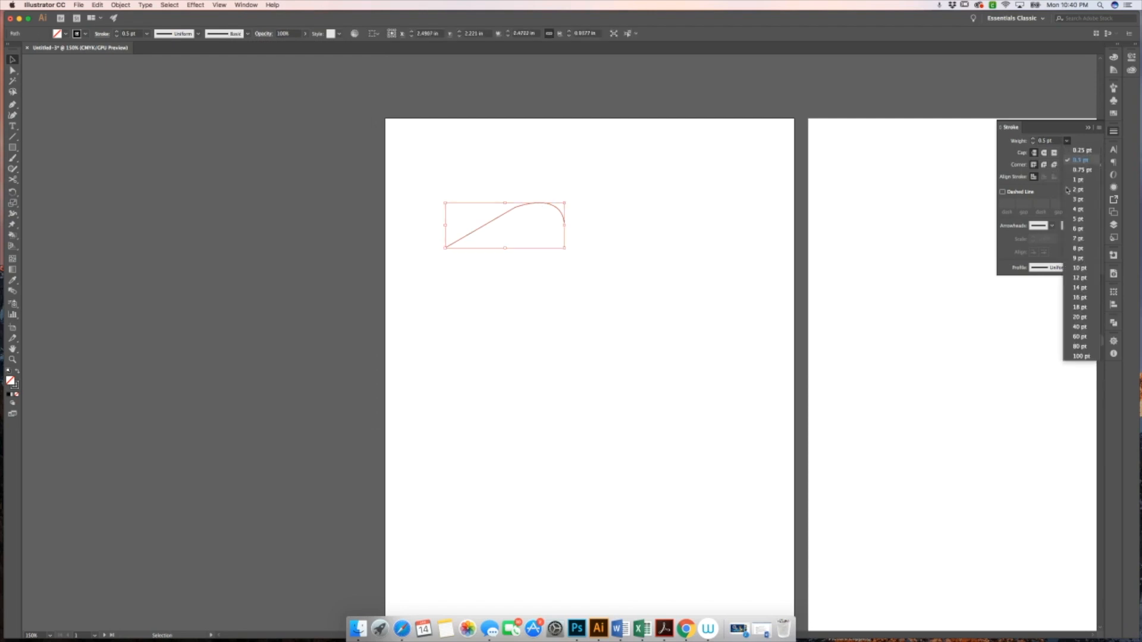
pyautogui.click(1089, 282)
pyautogui.click(741, 240)
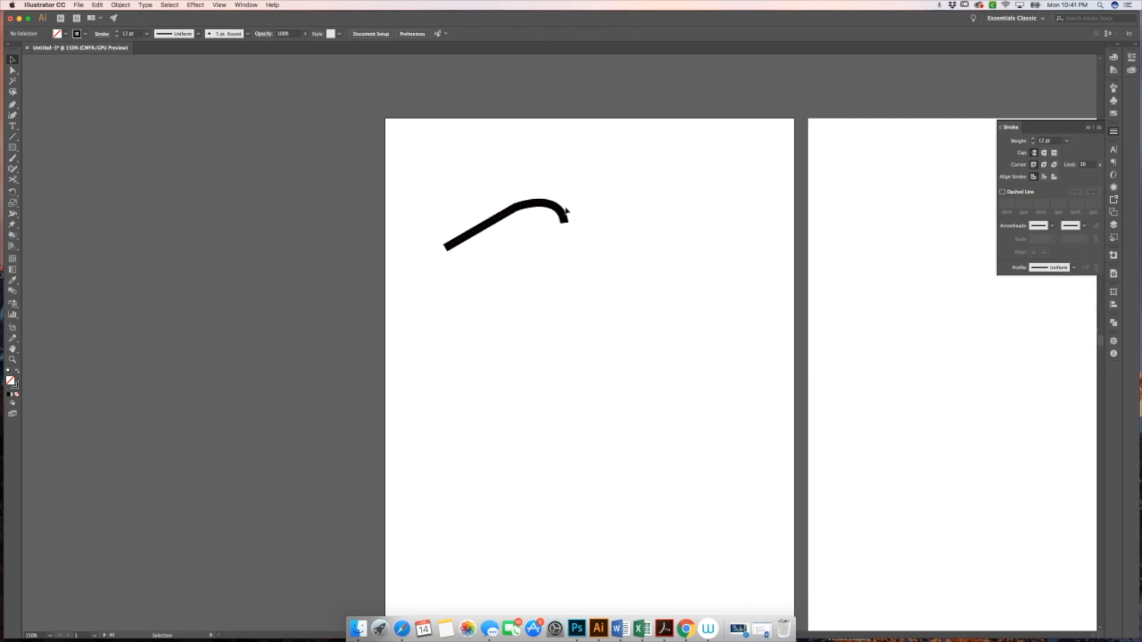
# Try round cap and corner options, keep butt cap and miter join, and turn on Dashed Line for the stroke
pyautogui.click(562, 215)
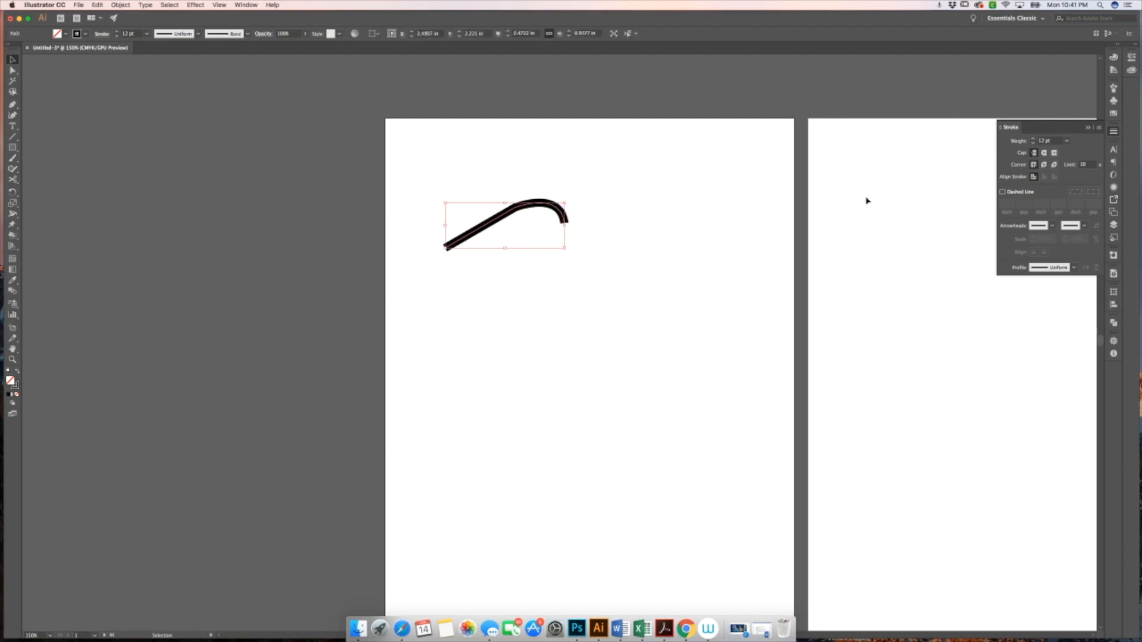
pyautogui.click(1045, 154)
pyautogui.click(1035, 153)
pyautogui.click(1045, 169)
pyautogui.click(1035, 165)
pyautogui.click(1003, 193)
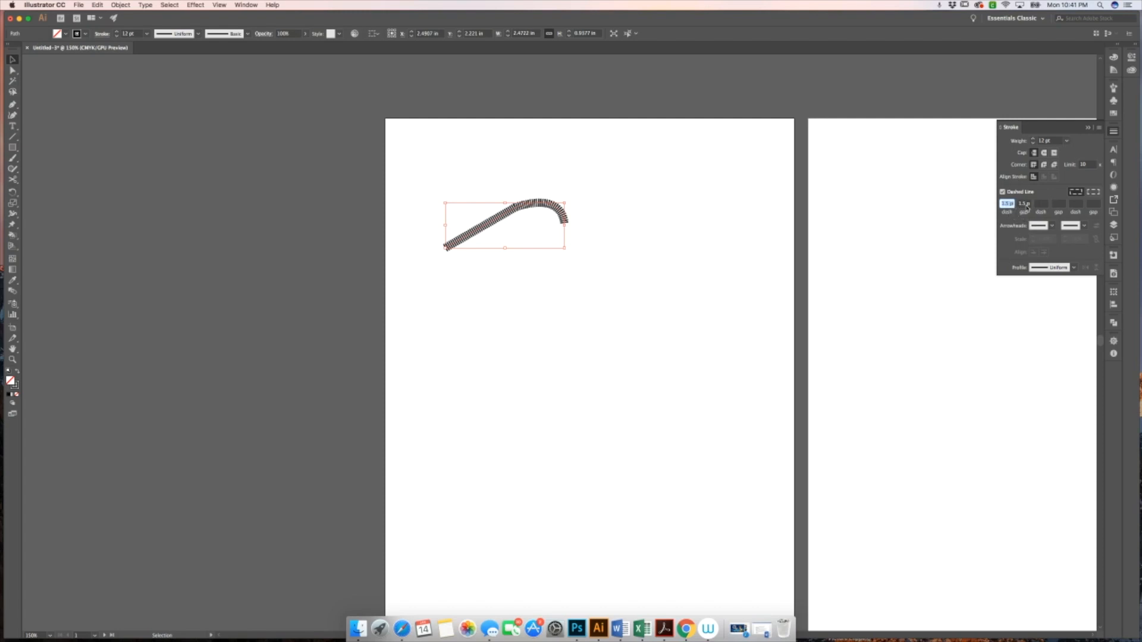
# Set the dash and gap to 1.5 p and add an arrowhead to the start of the path
pyautogui.click(1004, 204)
pyautogui.doubleClick(1010, 203)
pyautogui.click(1010, 204)
pyautogui.click(1052, 226)
pyautogui.click(1037, 254)
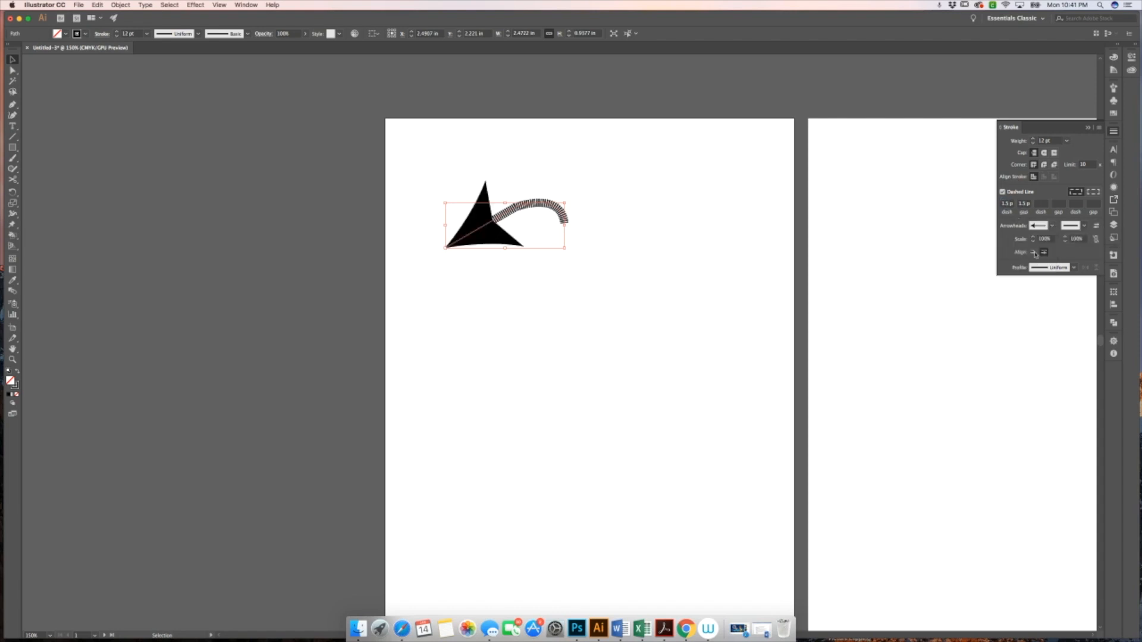
# Set the path's stroke weight to 0.75 pt and deselect it
pyautogui.click(1067, 141)
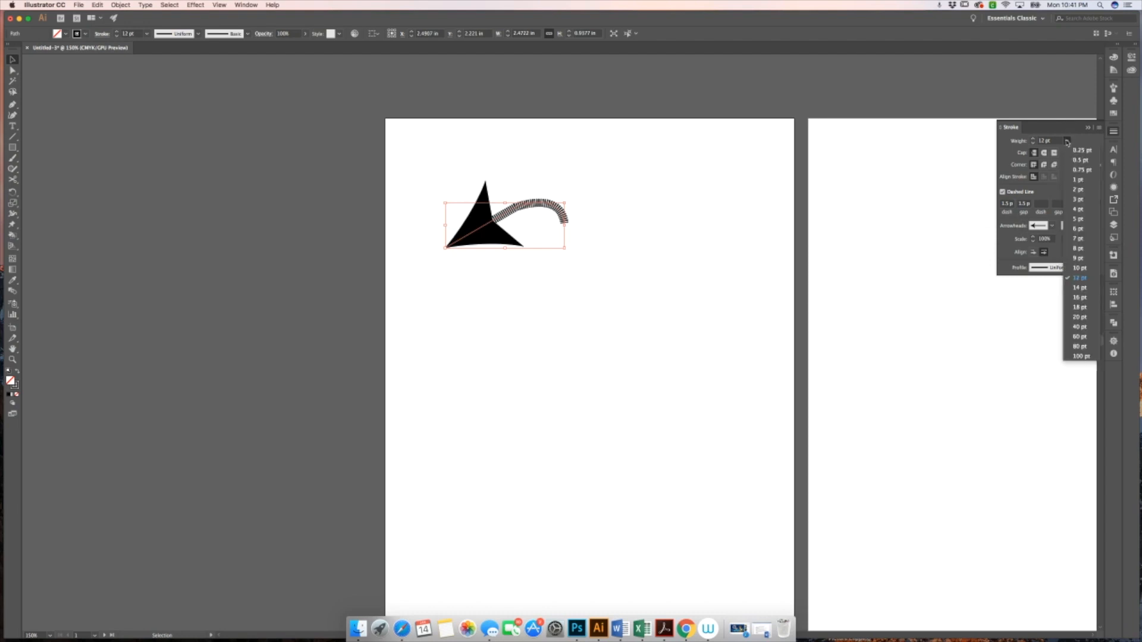
pyautogui.click(1081, 171)
pyautogui.click(810, 187)
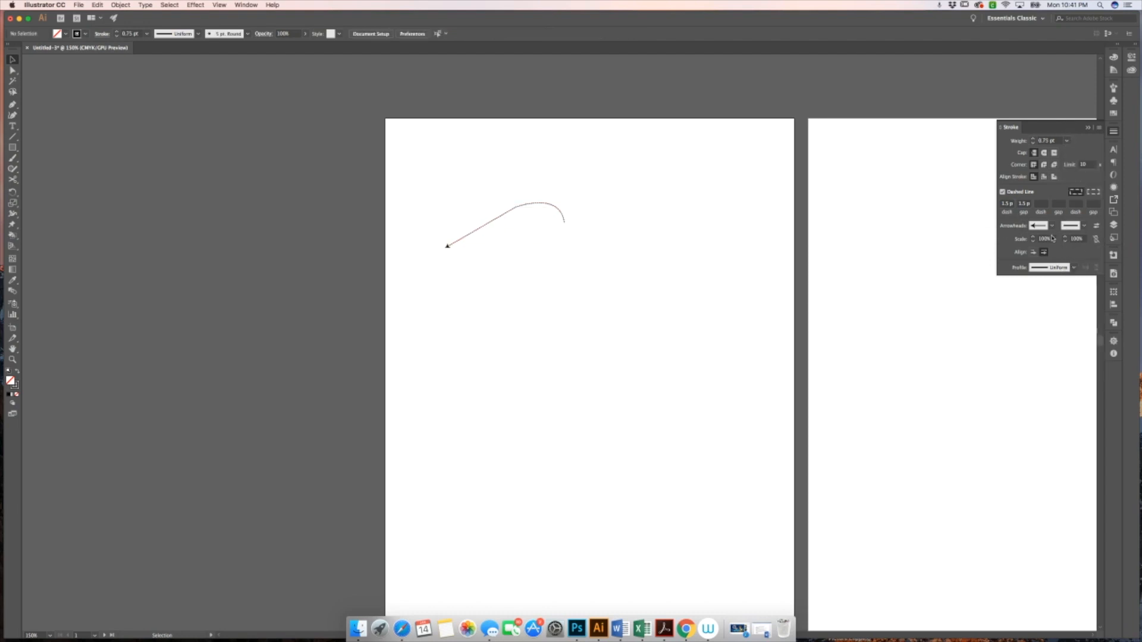
pyautogui.click(1050, 240)
pyautogui.click(1075, 269)
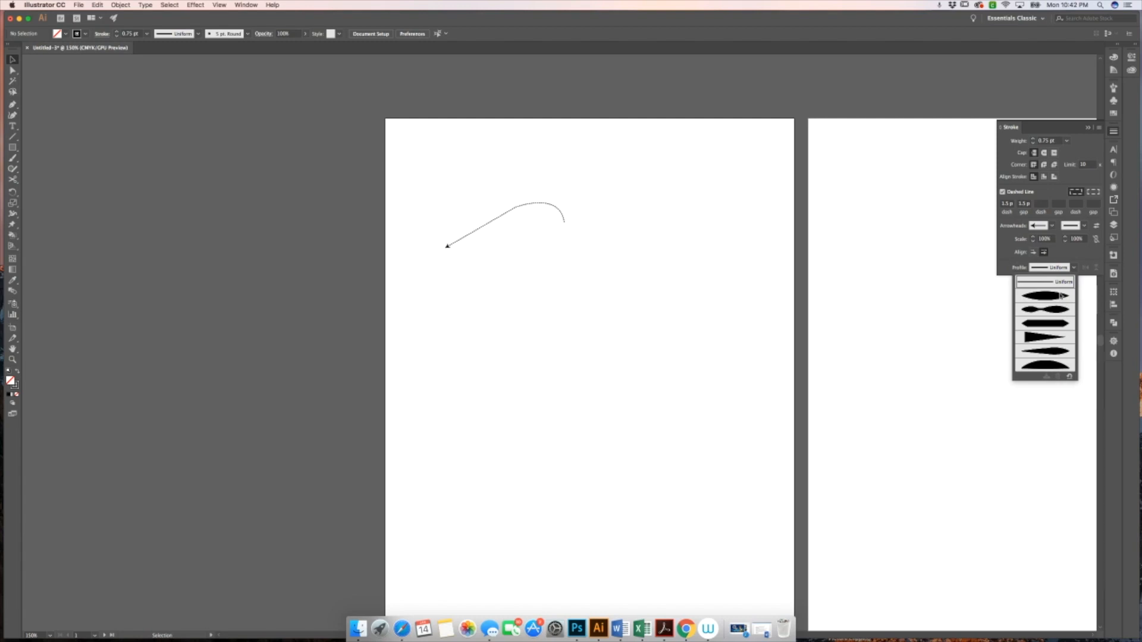
pyautogui.click(645, 216)
# Select the path, turn off Dashed Line and remove its start arrowhead
pyautogui.click(553, 208)
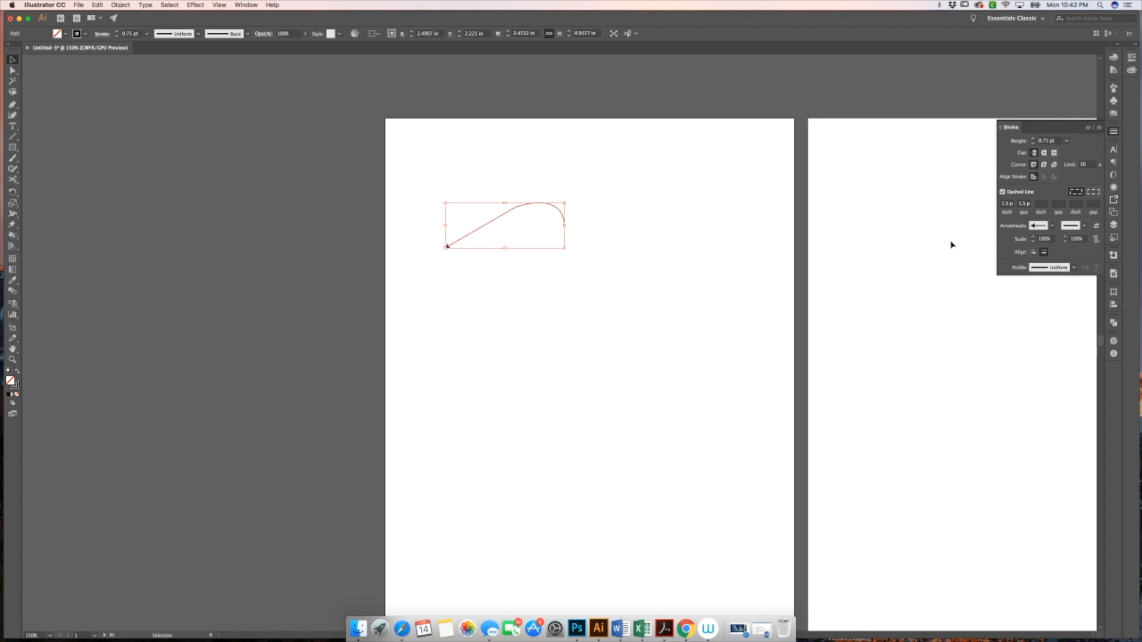
pyautogui.click(1003, 192)
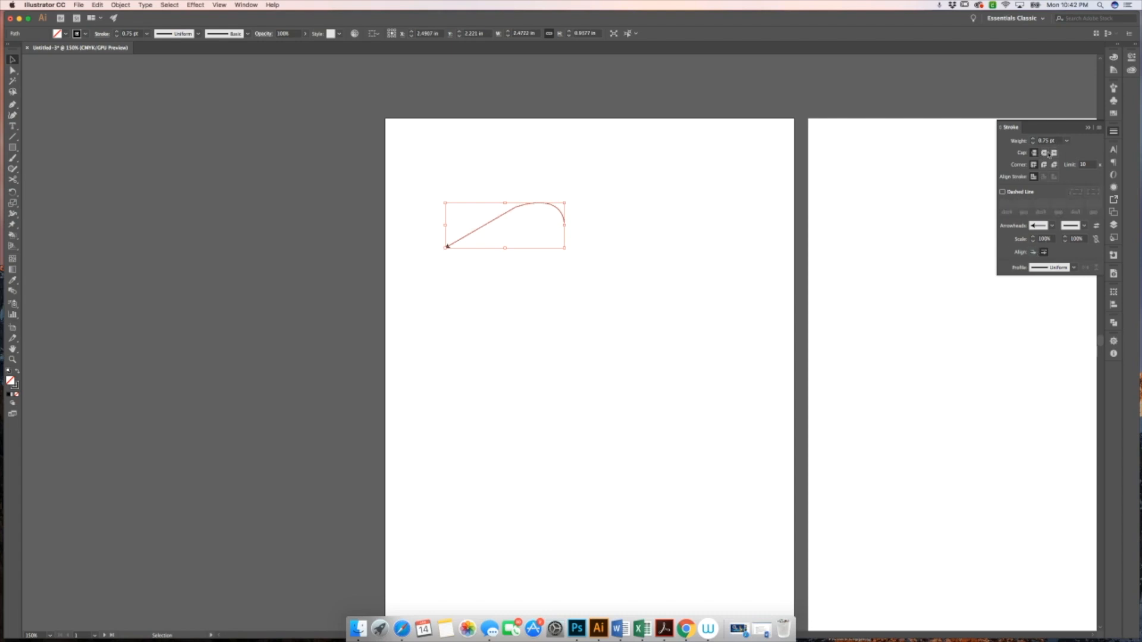
pyautogui.click(1051, 226)
pyautogui.scroll(1, 1036, 249)
pyautogui.click(1030, 241)
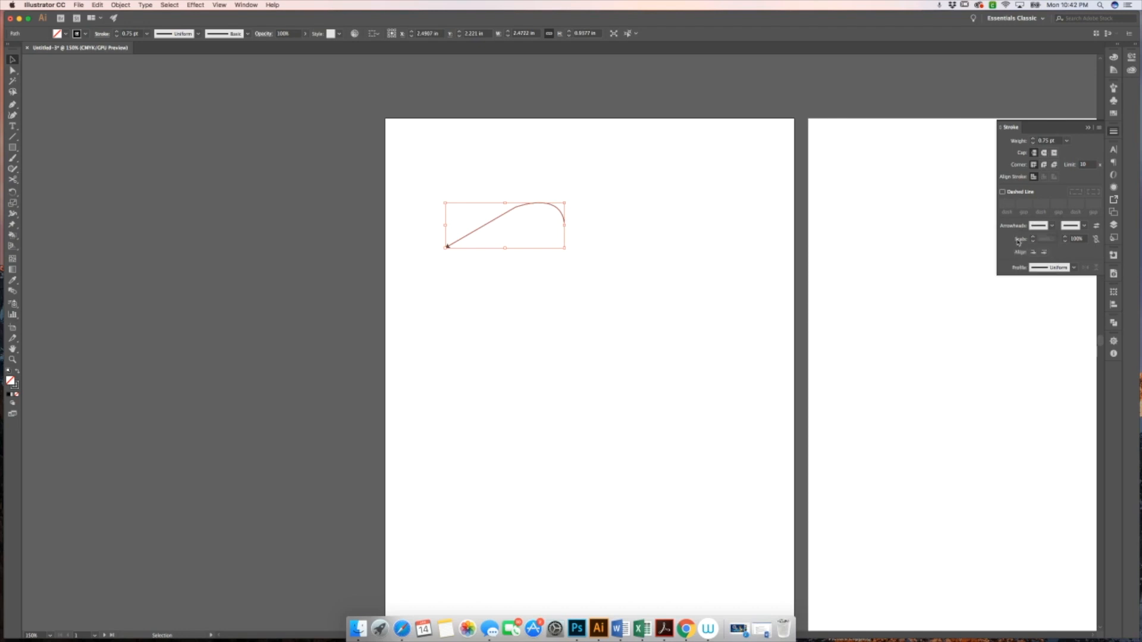
# Set the path's stroke weight to 3 pt and apply a tapered width profile
pyautogui.click(1067, 141)
pyautogui.click(1078, 199)
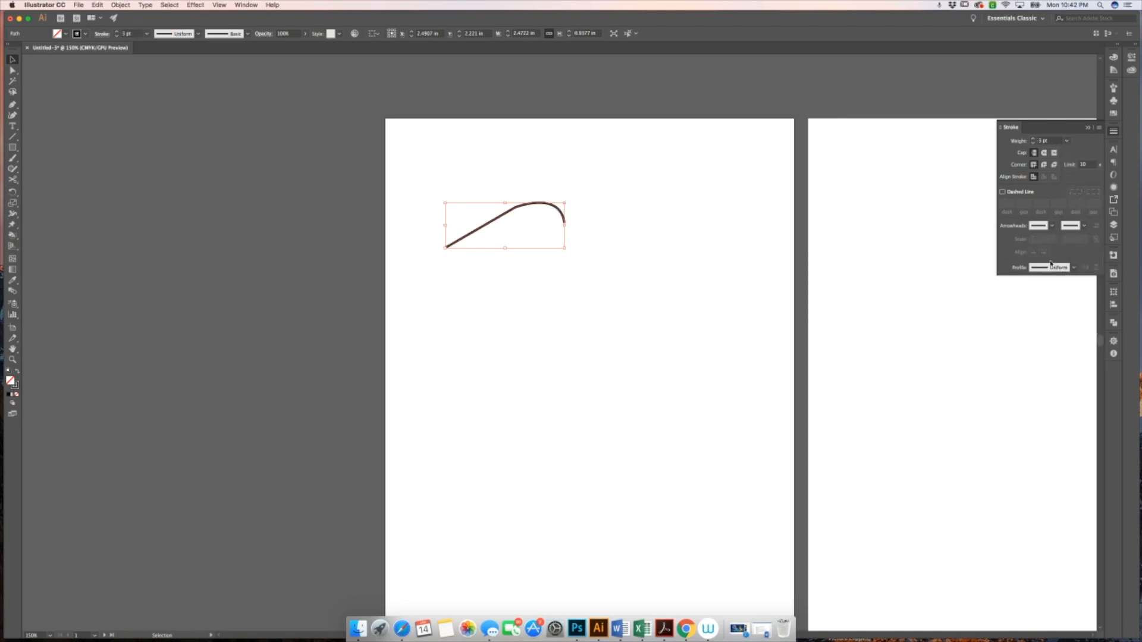
pyautogui.click(1075, 268)
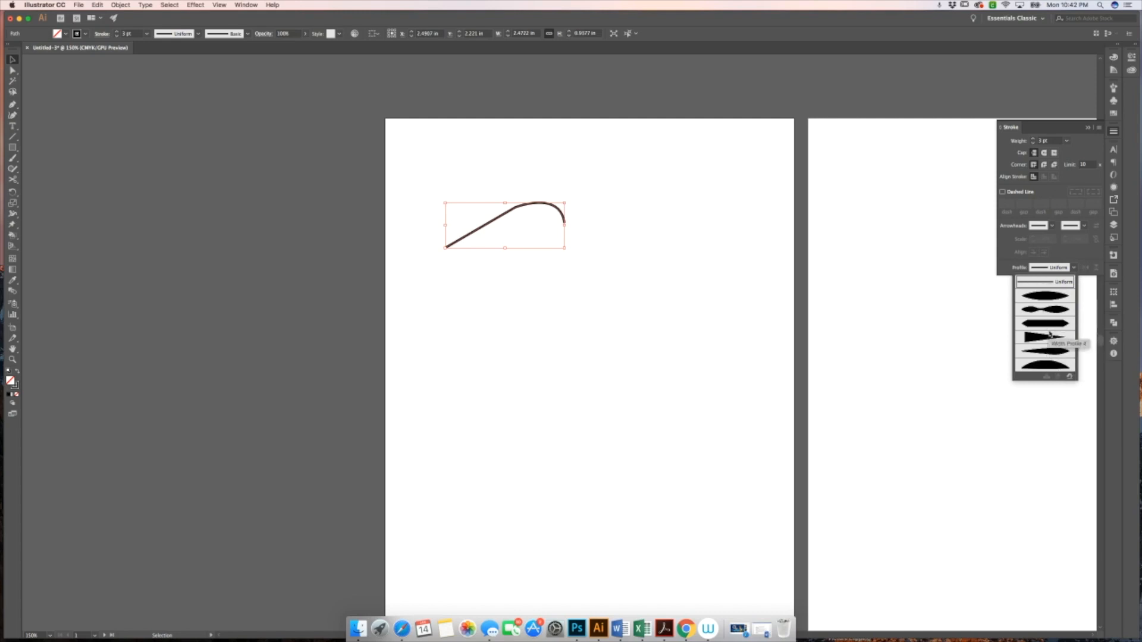
pyautogui.click(1047, 295)
pyautogui.click(674, 269)
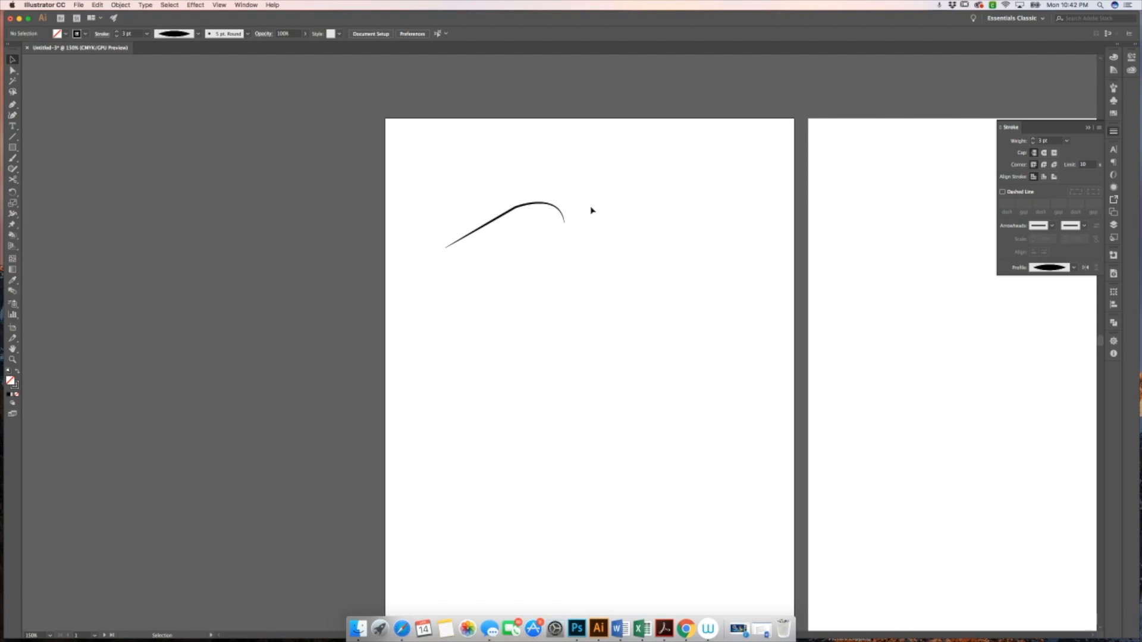
# Select the curved path with a marquee and delete it
pyautogui.moveTo(601, 207); pyautogui.dragTo(451, 235)
pyautogui.press('Delete')
# Show the rulers
pyautogui.hscroll(3, 543, 259)
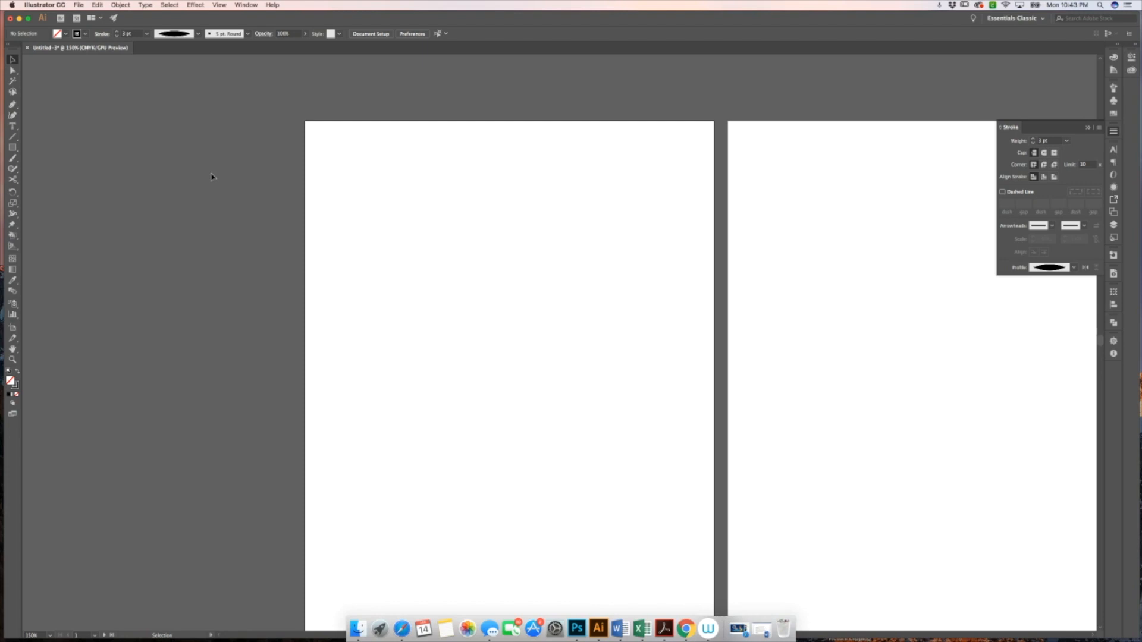
pyautogui.scroll(2, 211, 176)
pyautogui.hscroll(7, 211, 177)
pyautogui.scroll(-3, 211, 177)
pyautogui.hscroll(2, 211, 177)
pyautogui.scroll(1, 211, 177)
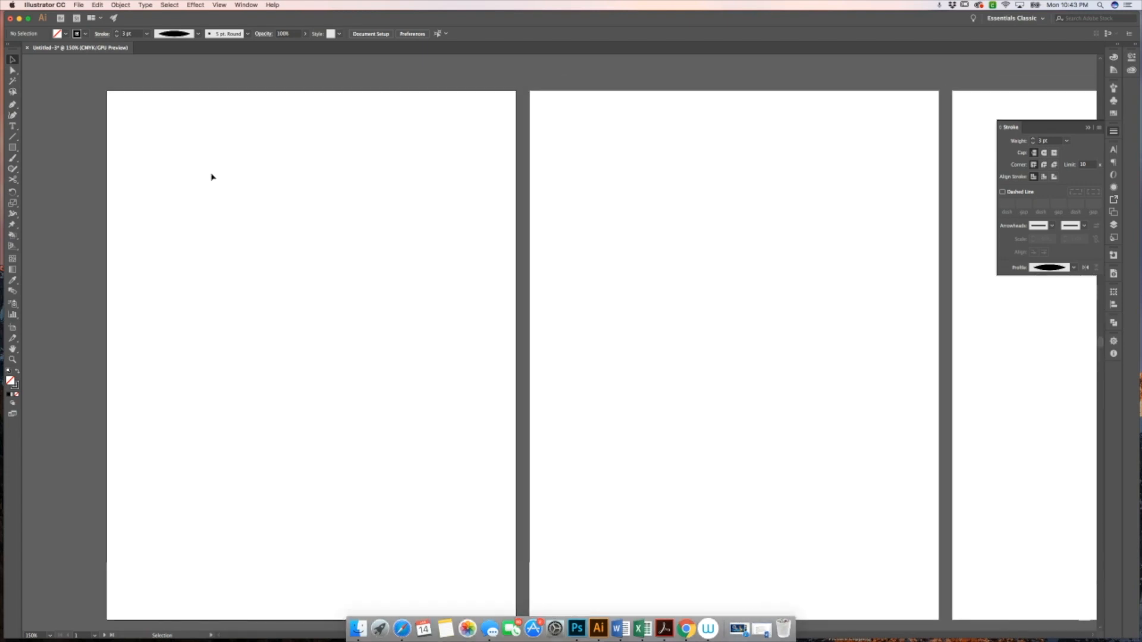
pyautogui.scroll(3, 211, 177)
pyautogui.hscroll(-6, 211, 177)
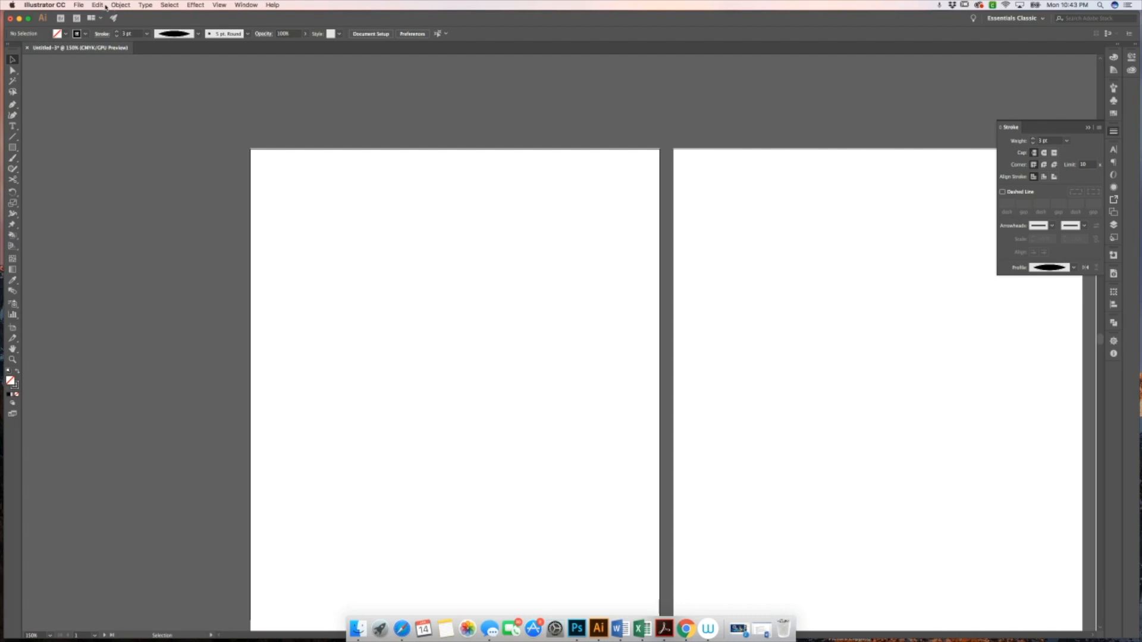
pyautogui.click(244, 5)
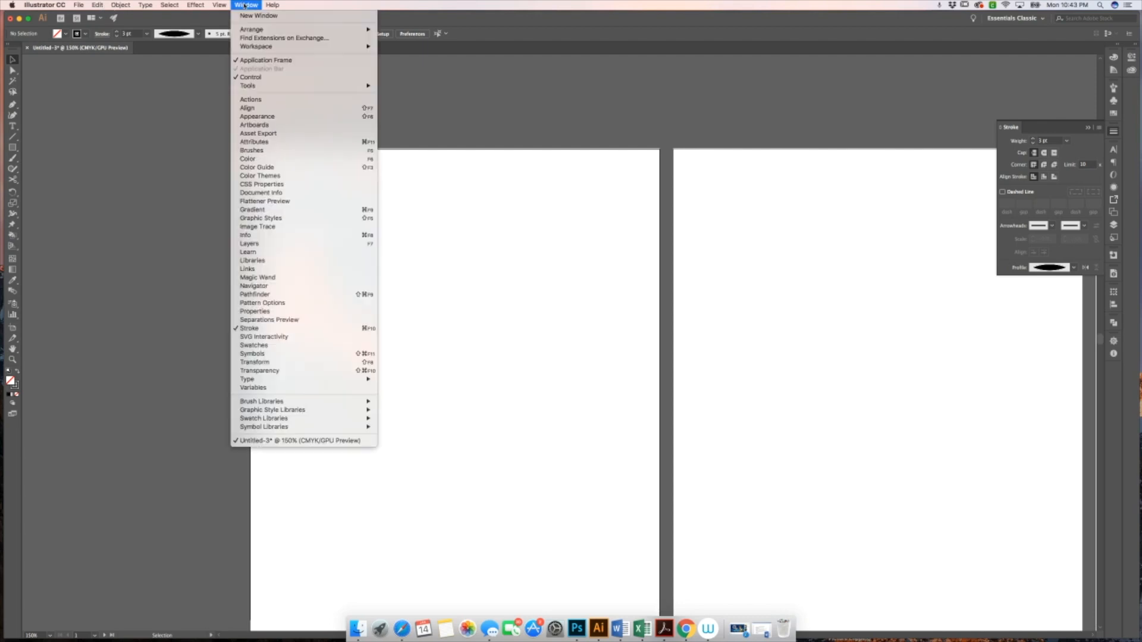
pyautogui.moveTo(219, 5)
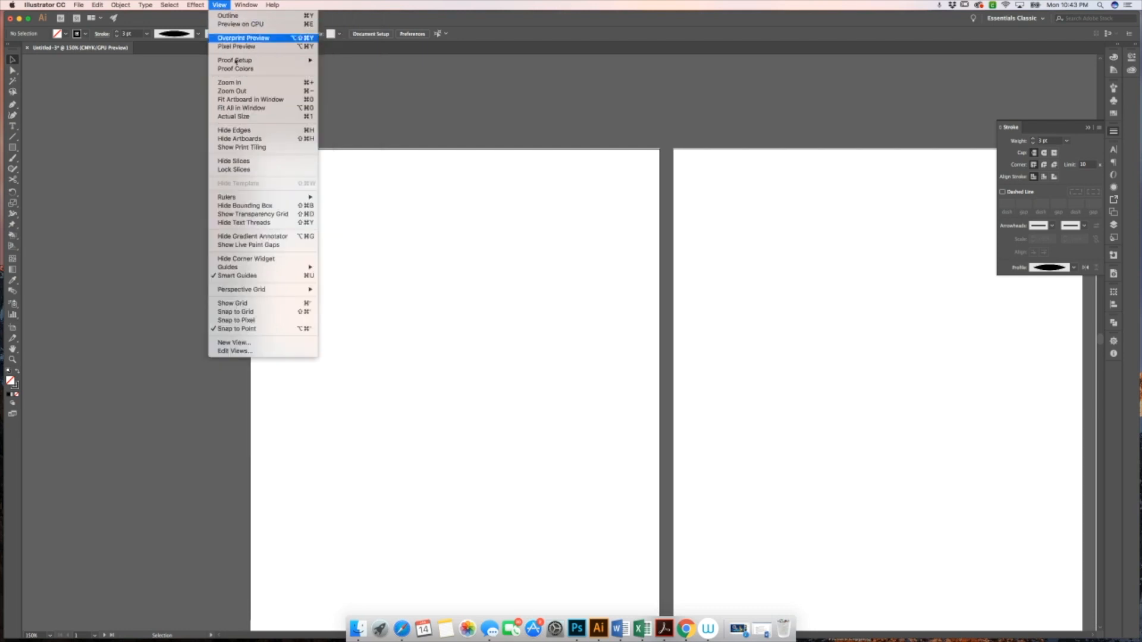
pyautogui.moveTo(280, 197)
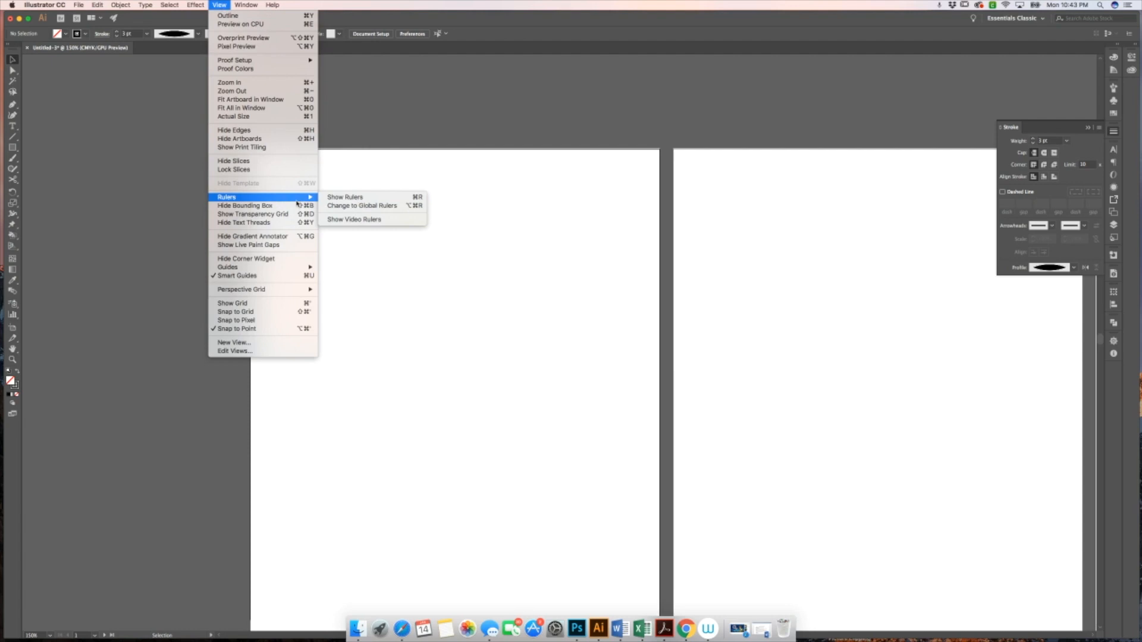
pyautogui.click(352, 198)
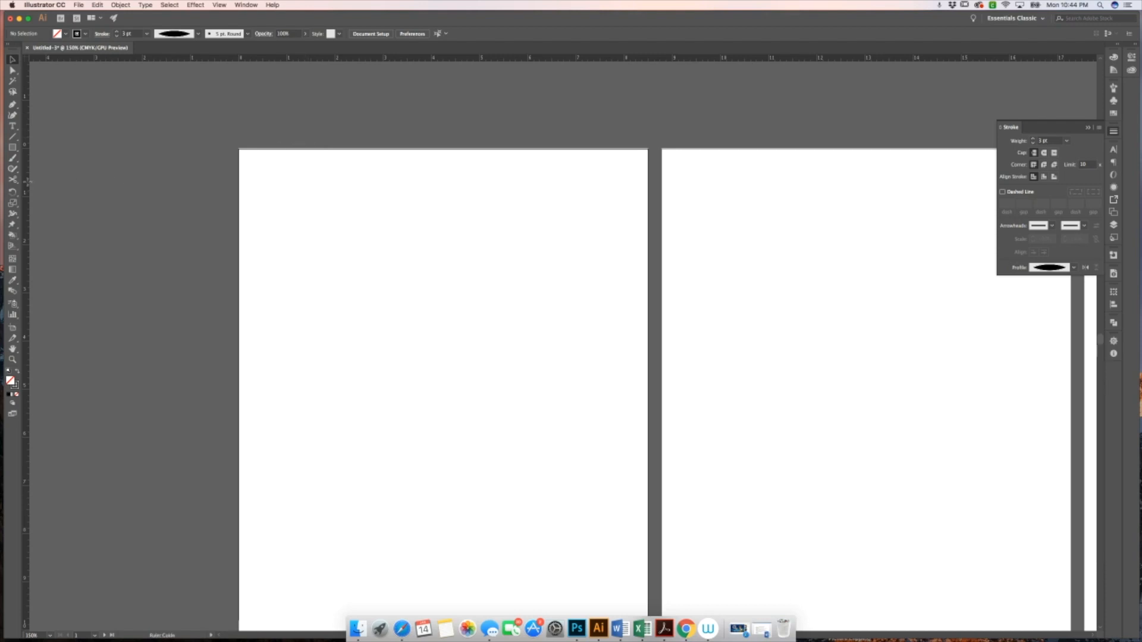
# Drag a vertical guide and a horizontal guide from the rulers near the first artboard's upper-left corner
pyautogui.moveTo(27, 181); pyautogui.dragTo(105, 182)
pyautogui.moveTo(271, 176)
pyautogui.mouseDown()
pyautogui.moveTo(298, 174)
pyautogui.moveTo(288, 175)
pyautogui.mouseUp()
pyautogui.moveTo(287, 175); pyautogui.dragTo(287, 177)
pyautogui.moveTo(272, 59); pyautogui.dragTo(276, 203)
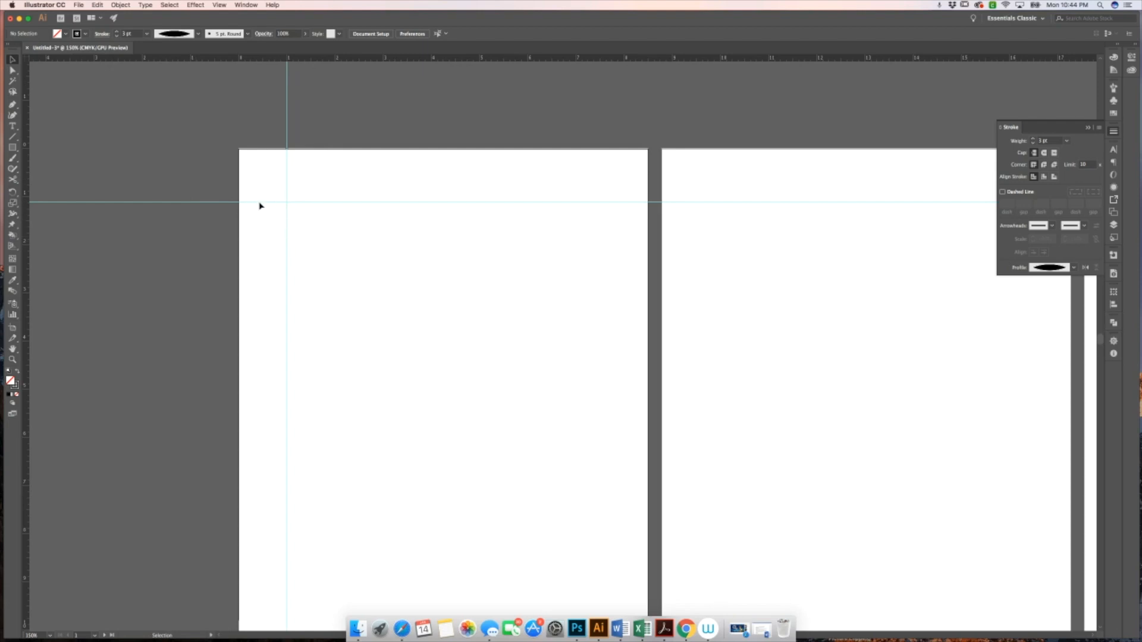
# Show the document grid
pyautogui.click(77, 5)
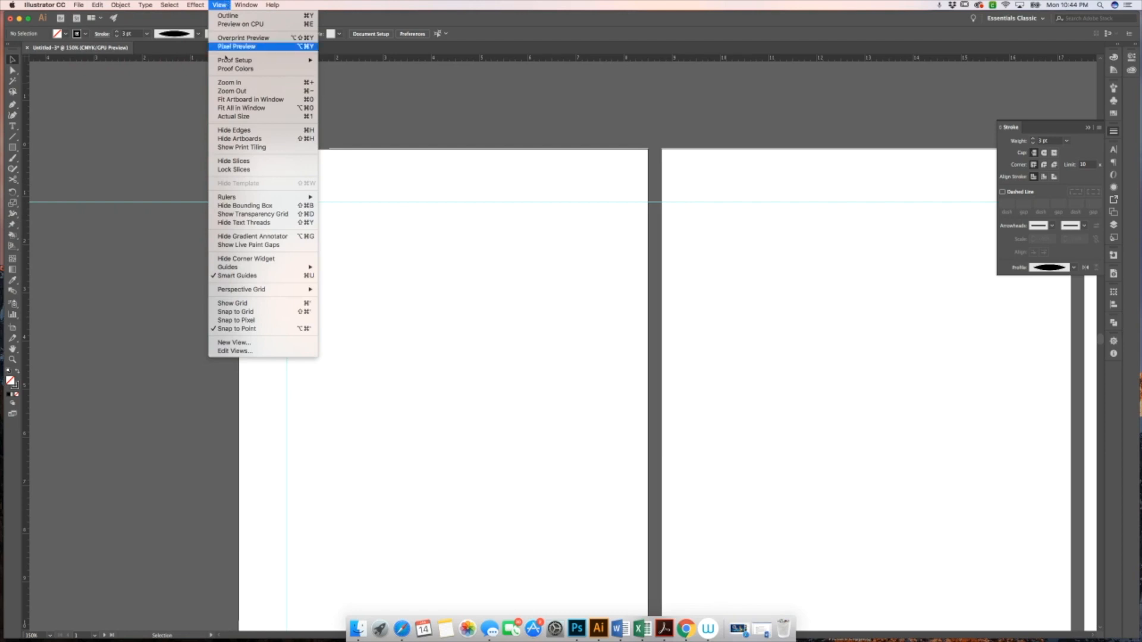
pyautogui.click(252, 304)
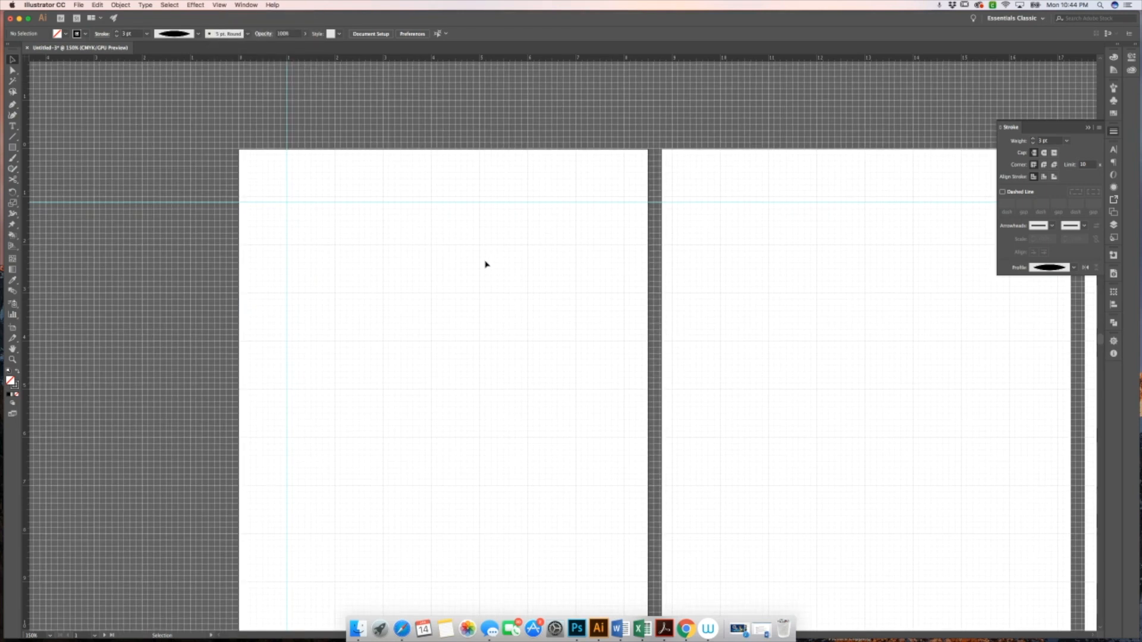
# Zoom in on the first artboard to examine the grid and guides
pyautogui.press('z')
pyautogui.click(403, 273)
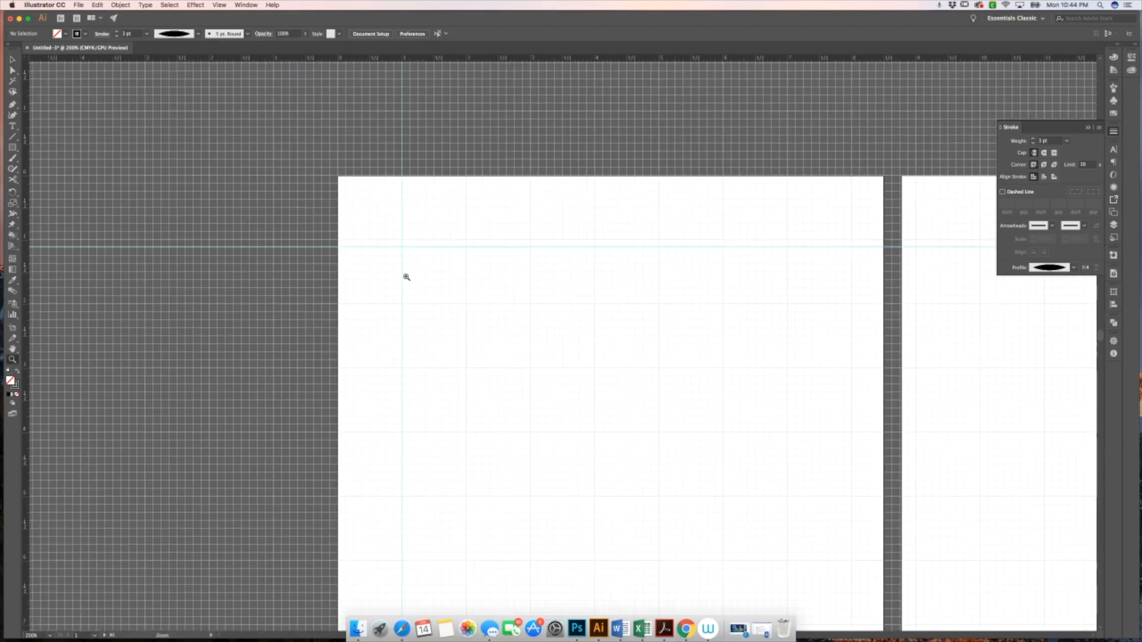
pyautogui.click(505, 324)
pyautogui.click(506, 324)
pyautogui.click(477, 332)
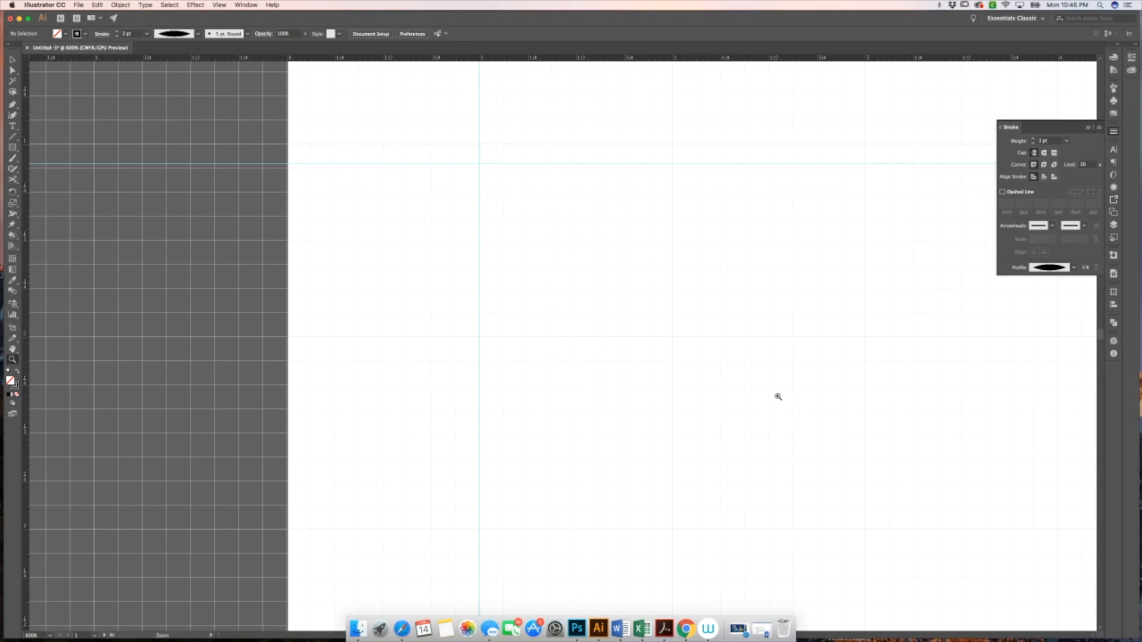
pyautogui.scroll(-1, 785, 400)
pyautogui.scroll(-1, 673, 377)
pyautogui.scroll(-1, 671, 377)
pyautogui.scroll(-1, 632, 362)
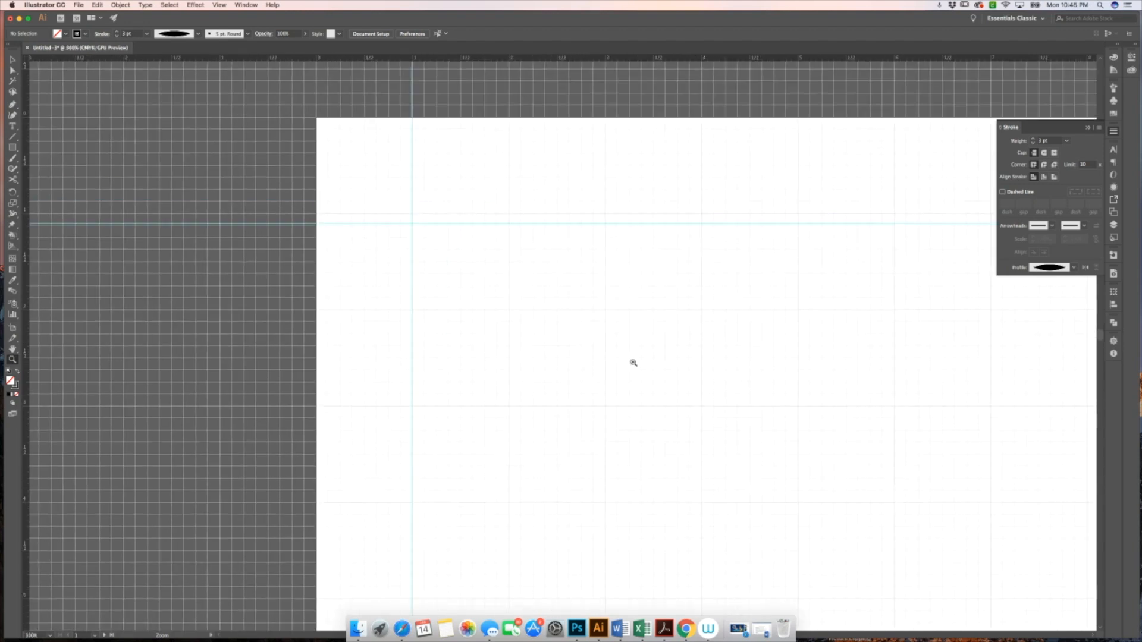
pyautogui.scroll(-1, 634, 362)
pyautogui.scroll(-3, 633, 362)
pyautogui.press('v')
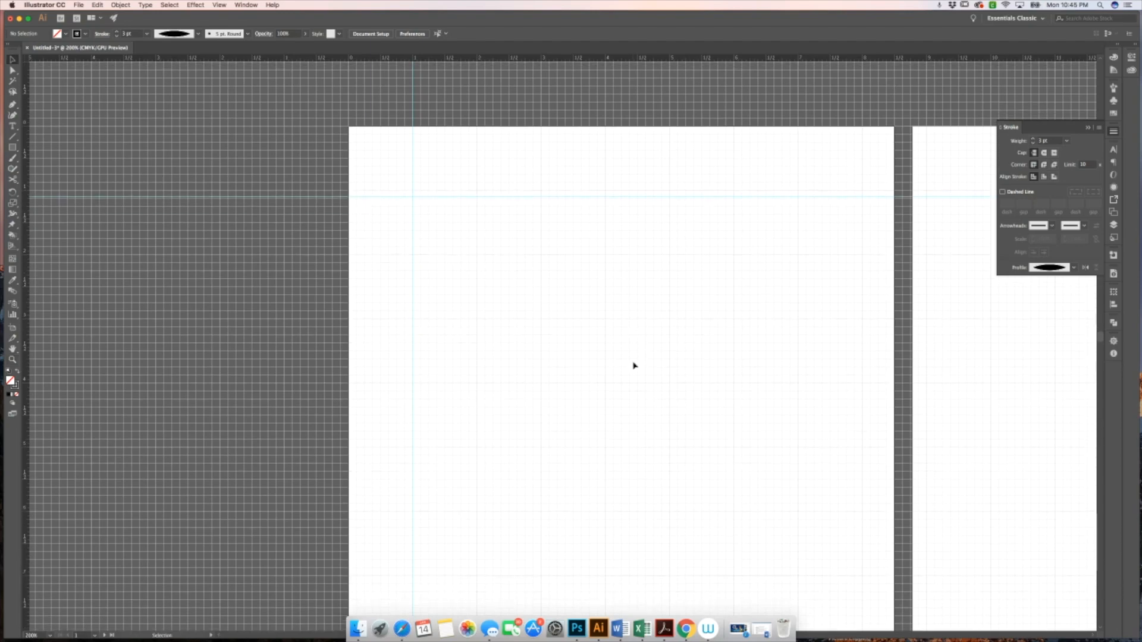
pyautogui.hscroll(3, 634, 365)
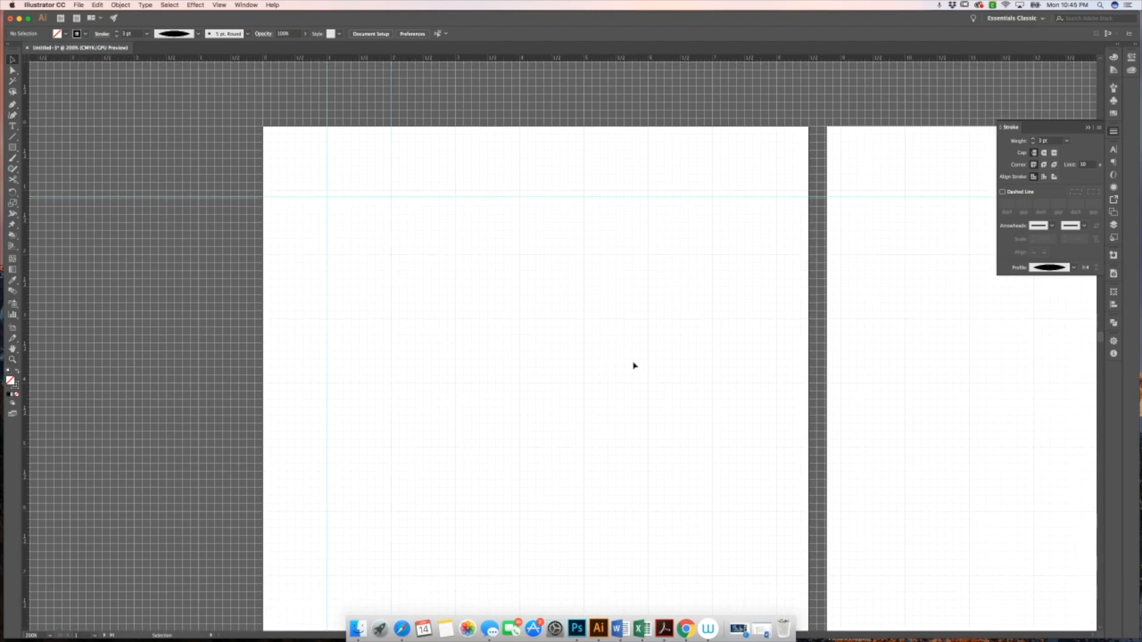